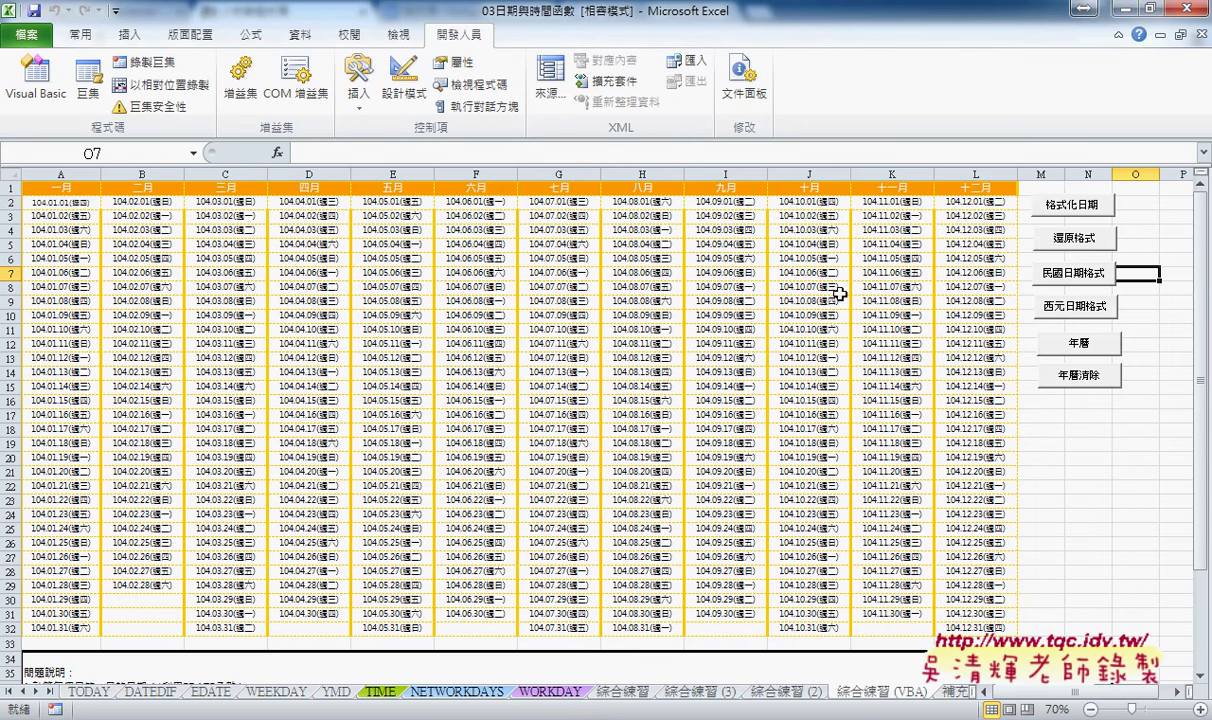
# Step: Select A2 and toggle the dates between ROC and Western formats, ending on Western 2015.01.01(週四) style
pyautogui.click(75, 201)
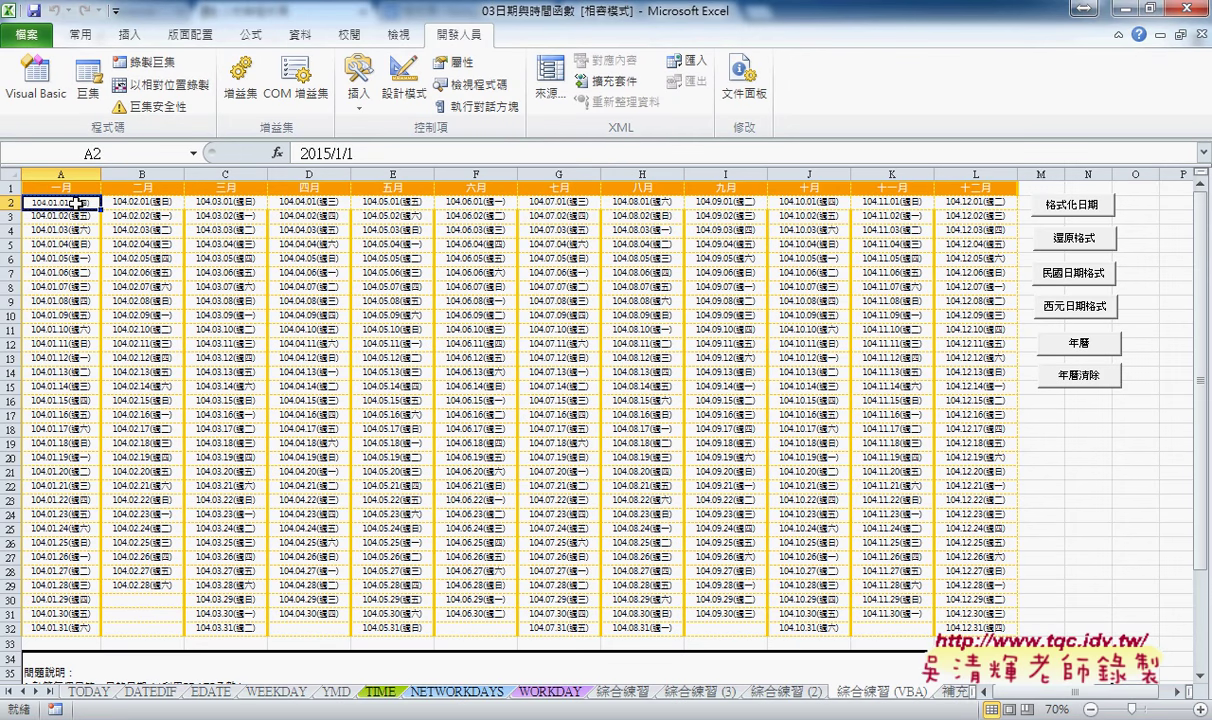
pyautogui.click(1071, 316)
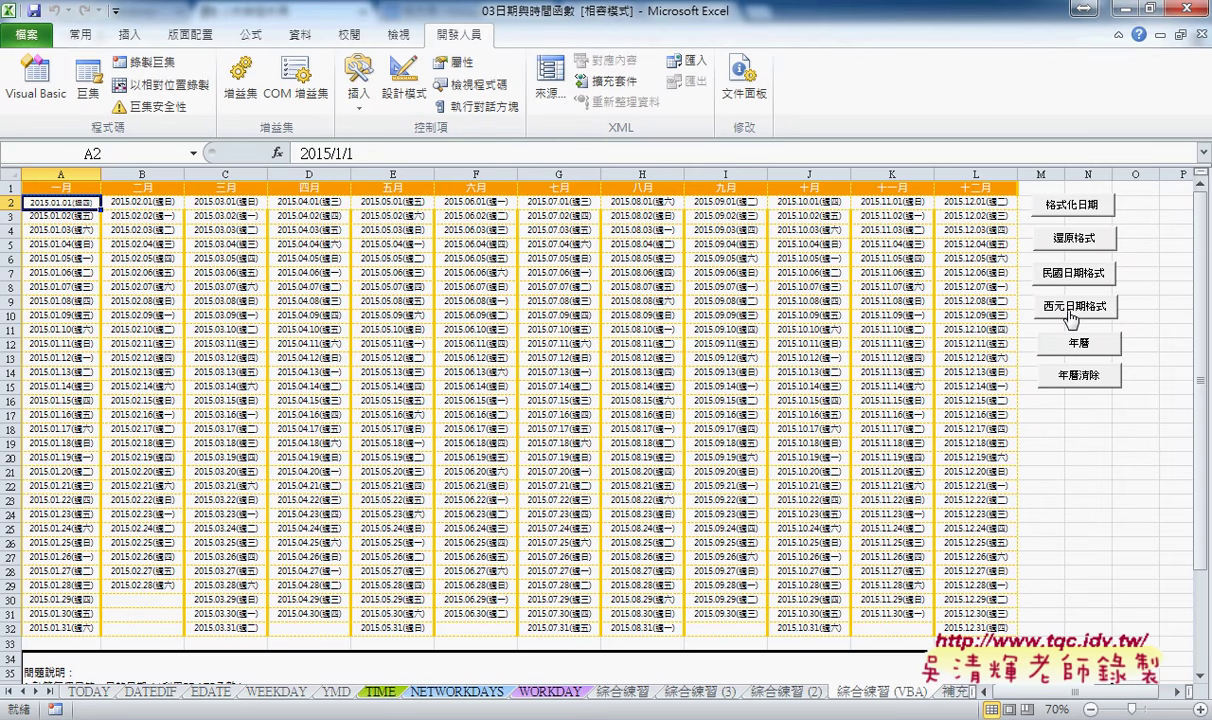
pyautogui.click(1070, 283)
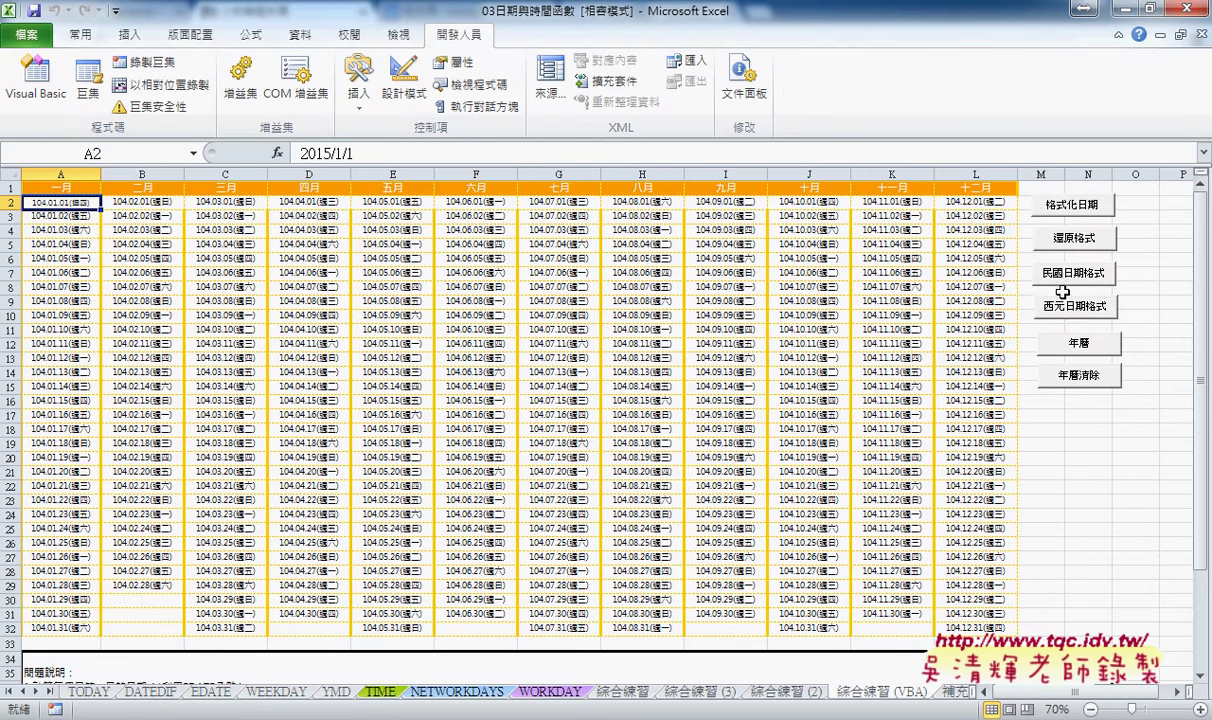
pyautogui.click(1067, 314)
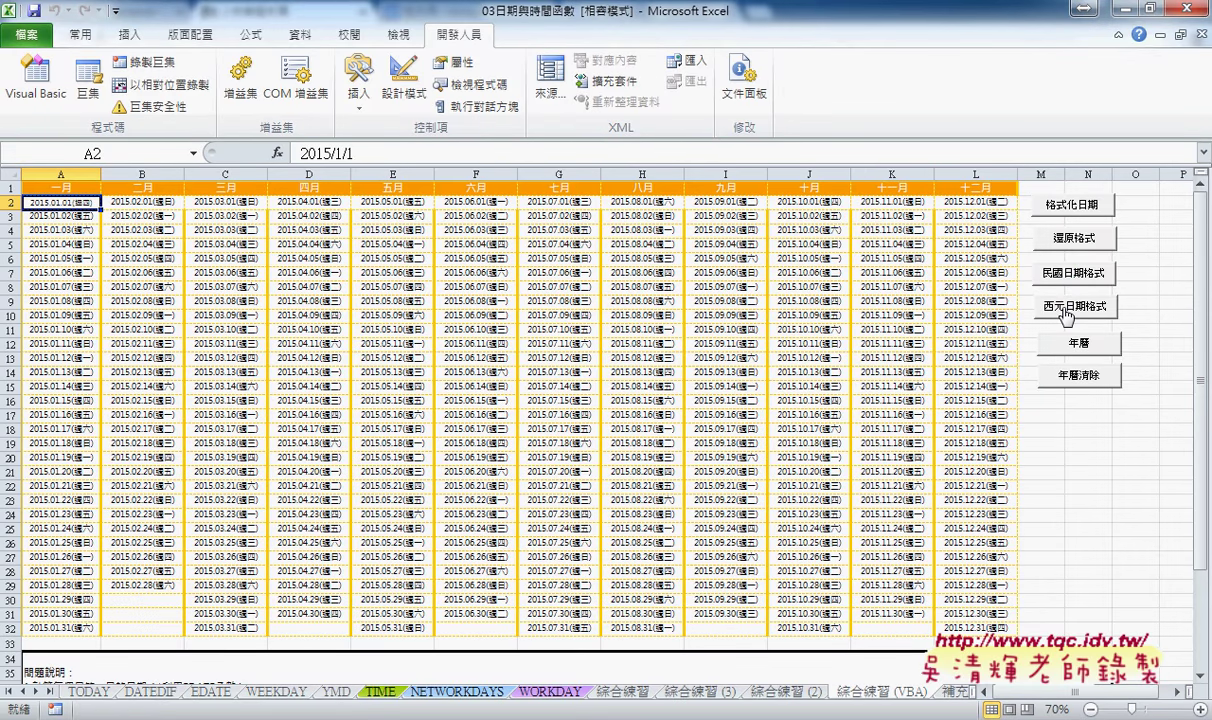
pyautogui.click(1070, 273)
pyautogui.click(1091, 312)
pyautogui.rightClick(78, 202)
pyautogui.click(133, 487)
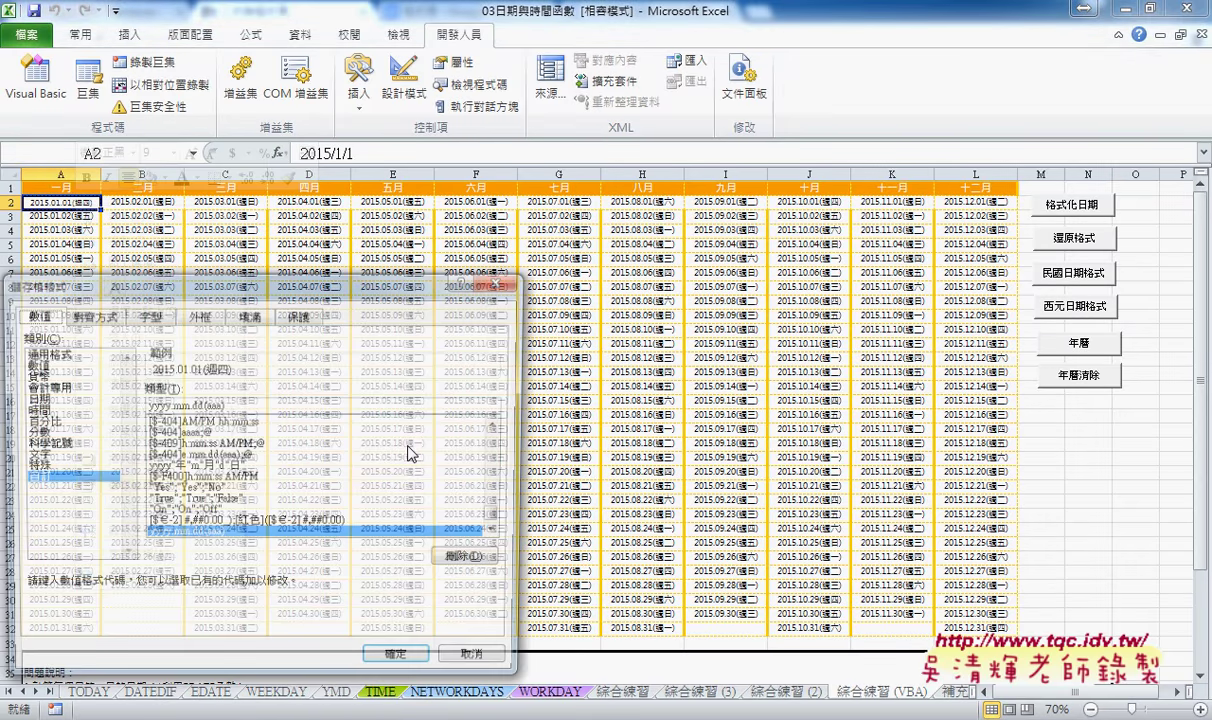
pyautogui.moveTo(325, 289); pyautogui.dragTo(638, 98)
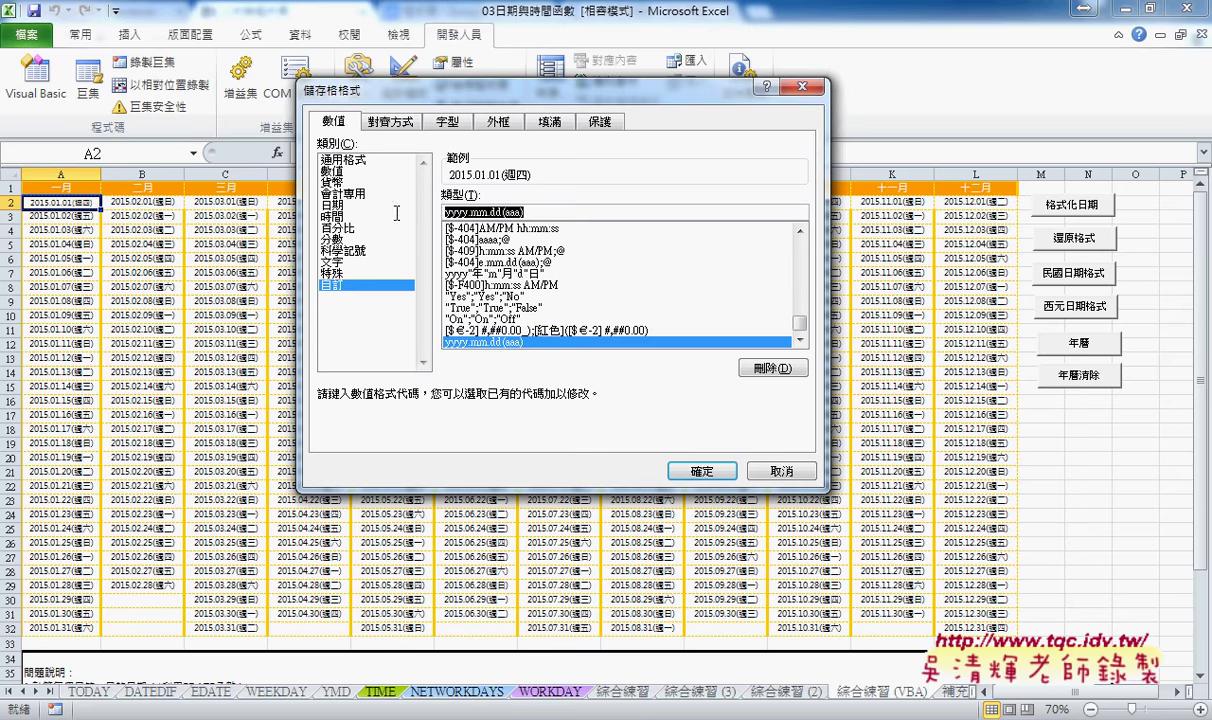
pyautogui.moveTo(446, 212); pyautogui.dragTo(524, 212)
pyautogui.moveTo(526, 224); pyautogui.dragTo(516, 232)
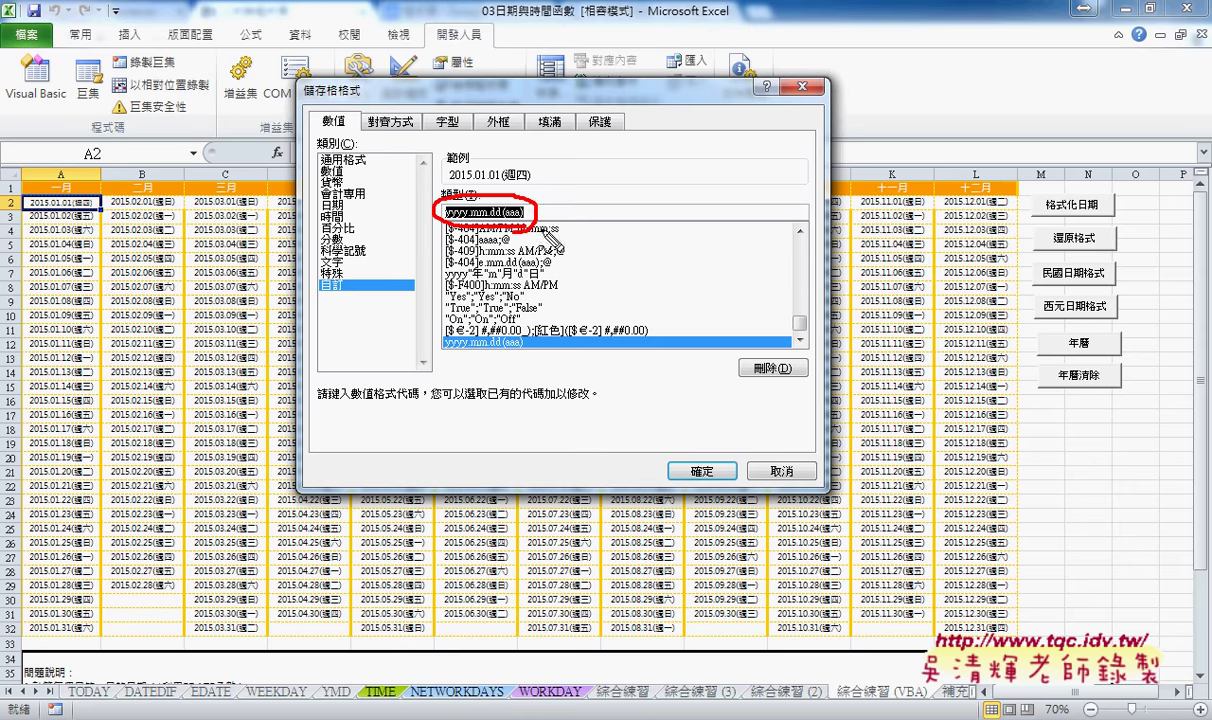
pyautogui.moveTo(420, 206)
pyautogui.mouseDown()
pyautogui.moveTo(102, 190)
pyautogui.moveTo(40, 214)
pyautogui.moveTo(68, 228)
pyautogui.mouseUp()
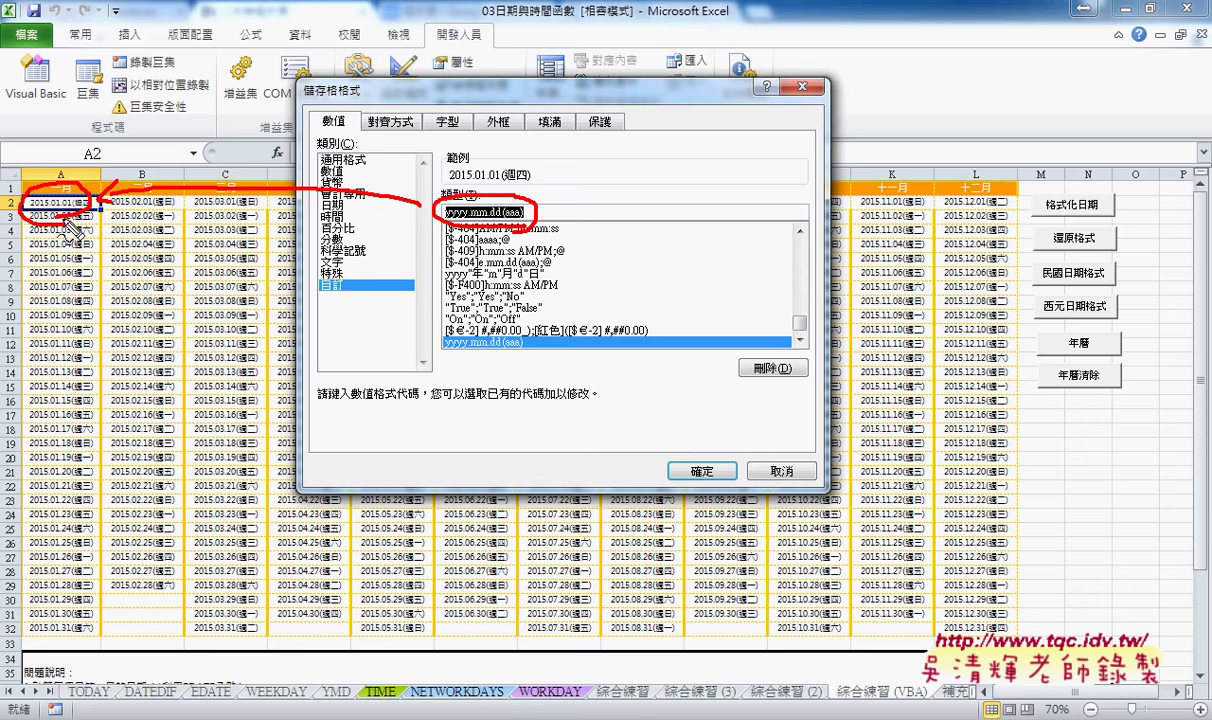
pyautogui.press('Escape')
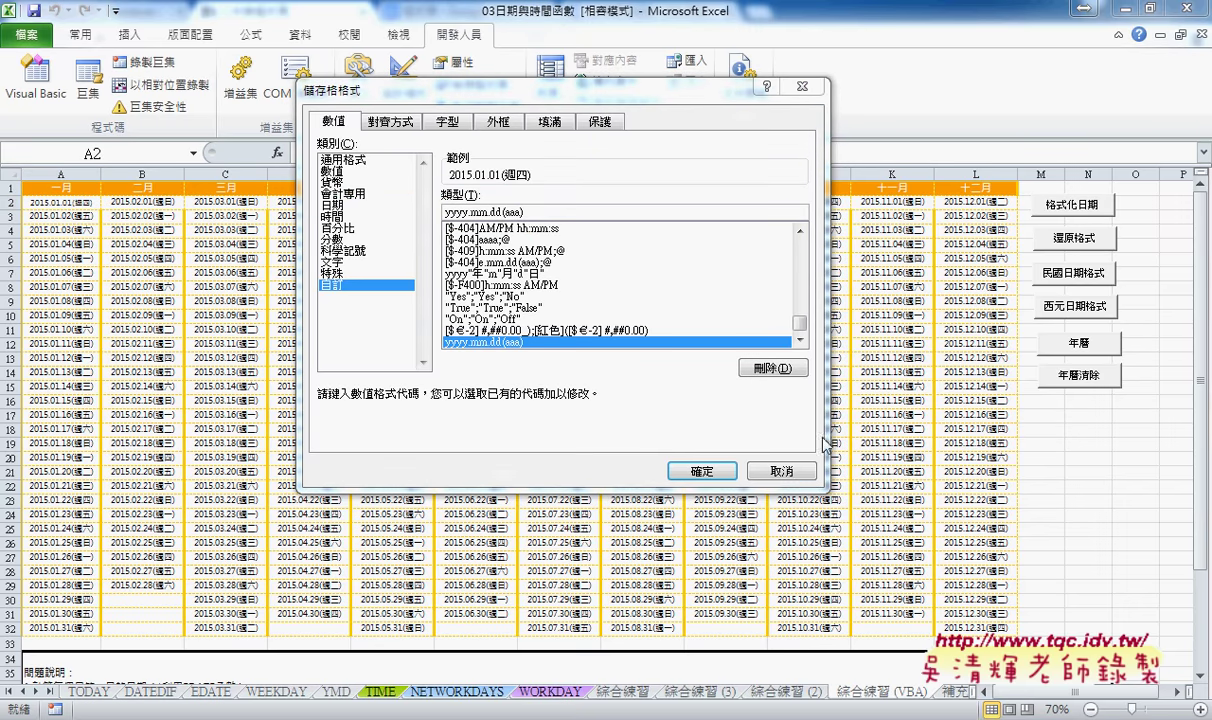
pyautogui.click(785, 472)
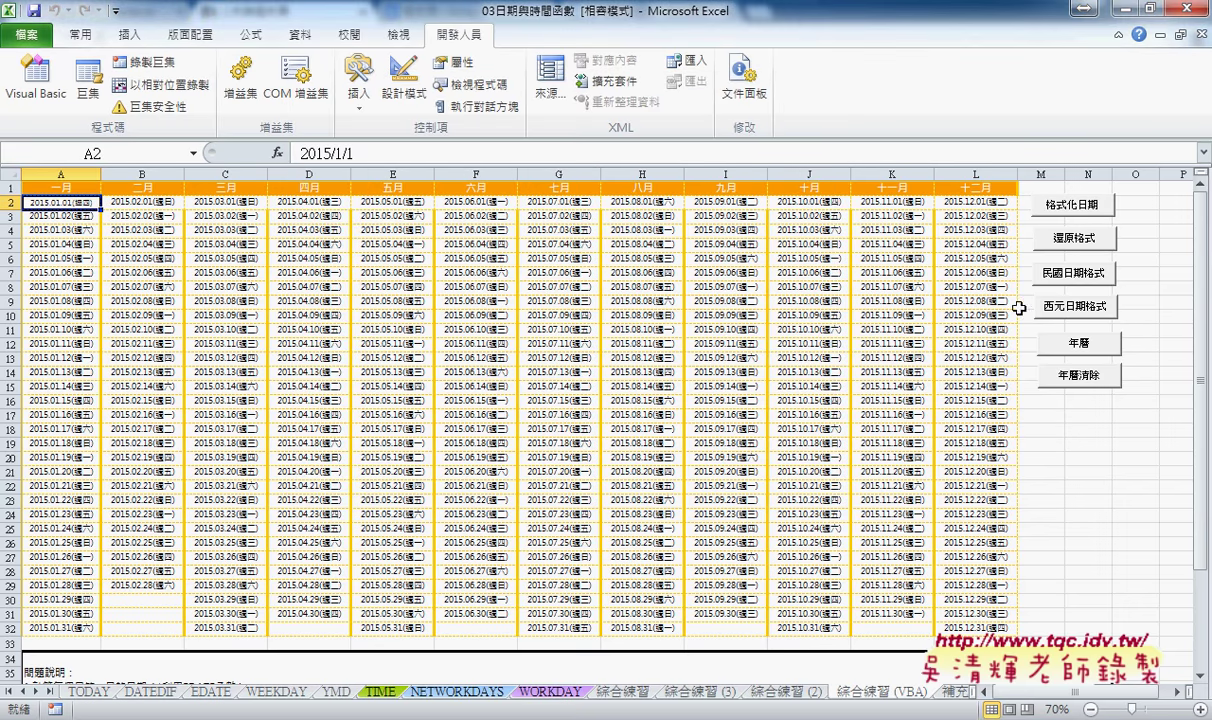
# Step: Open the 還原格式 button's assigned macro in the VBA editor and review the 還原格式 and 西元日期格式 procedures
pyautogui.rightClick(1077, 238)
pyautogui.click(1005, 393)
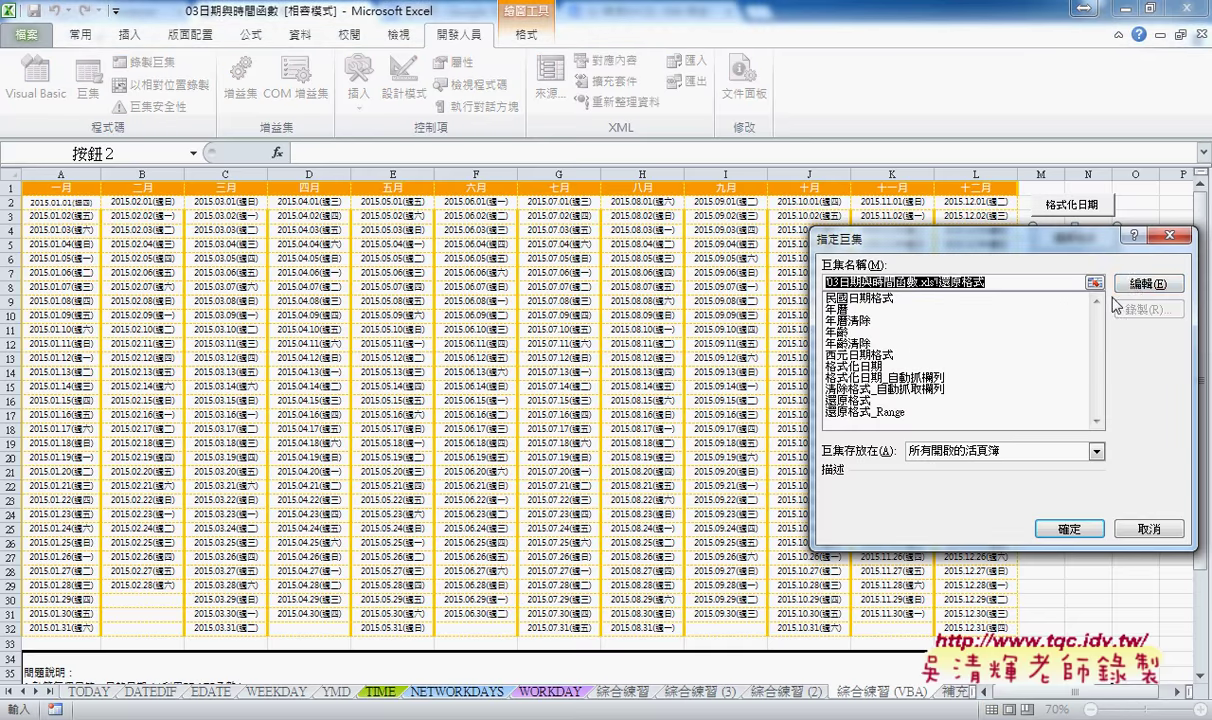
pyautogui.click(1133, 282)
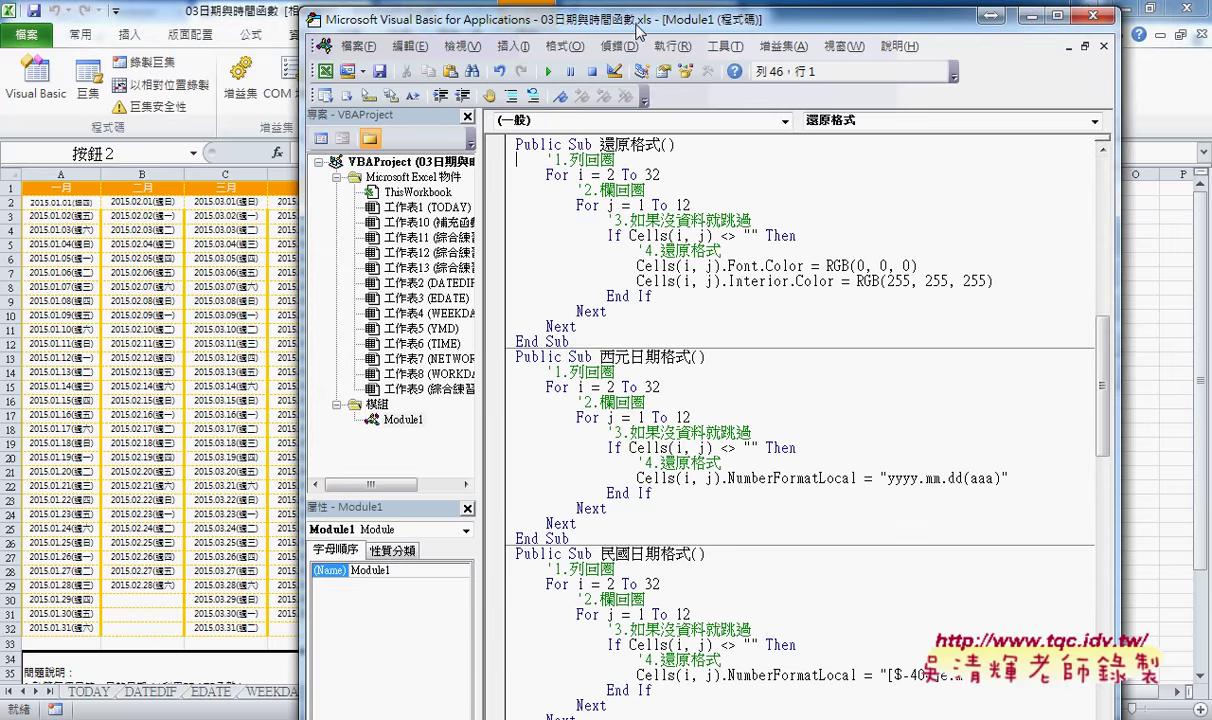
pyautogui.moveTo(634, 26); pyautogui.dragTo(602, 24)
pyautogui.moveTo(561, 140); pyautogui.dragTo(622, 140)
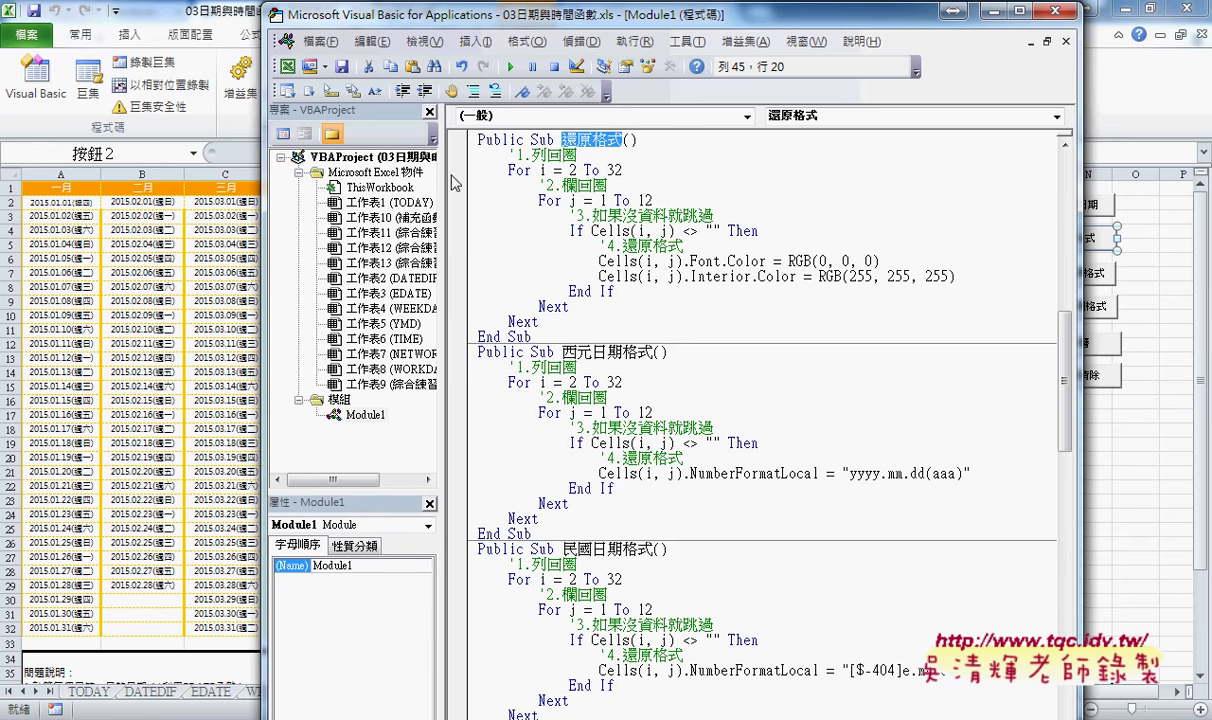
pyautogui.click(592, 367)
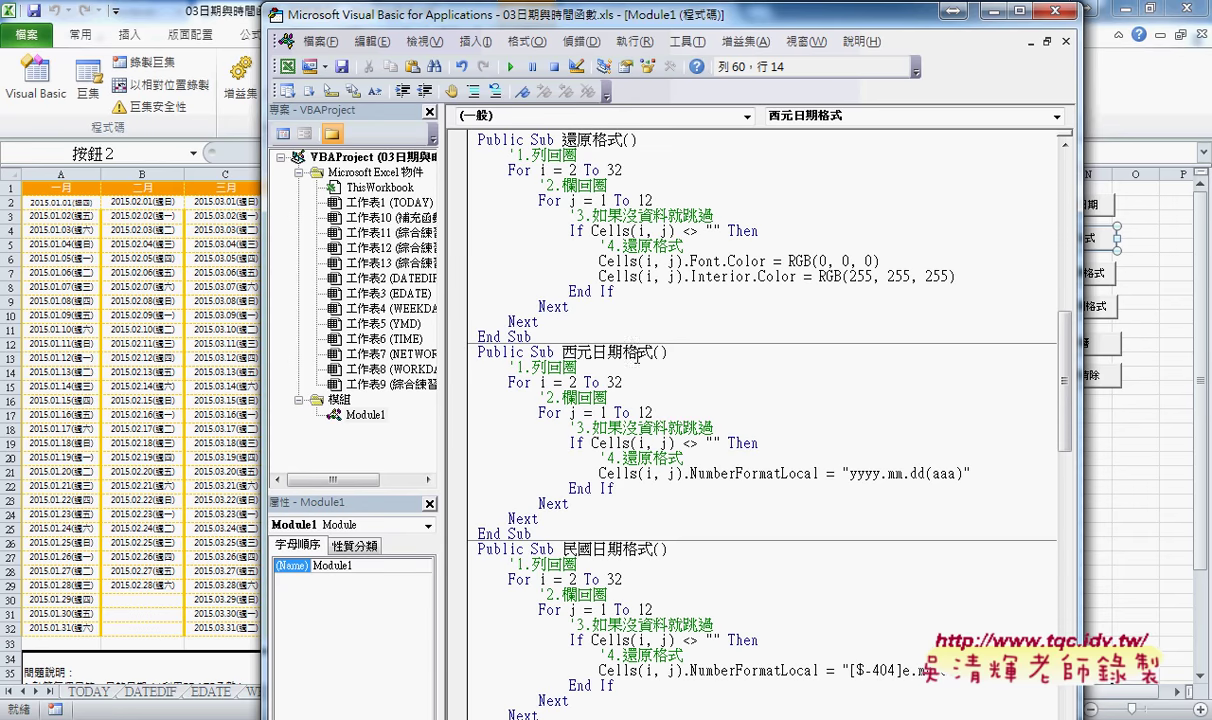
pyautogui.moveTo(561, 352); pyautogui.dragTo(640, 352)
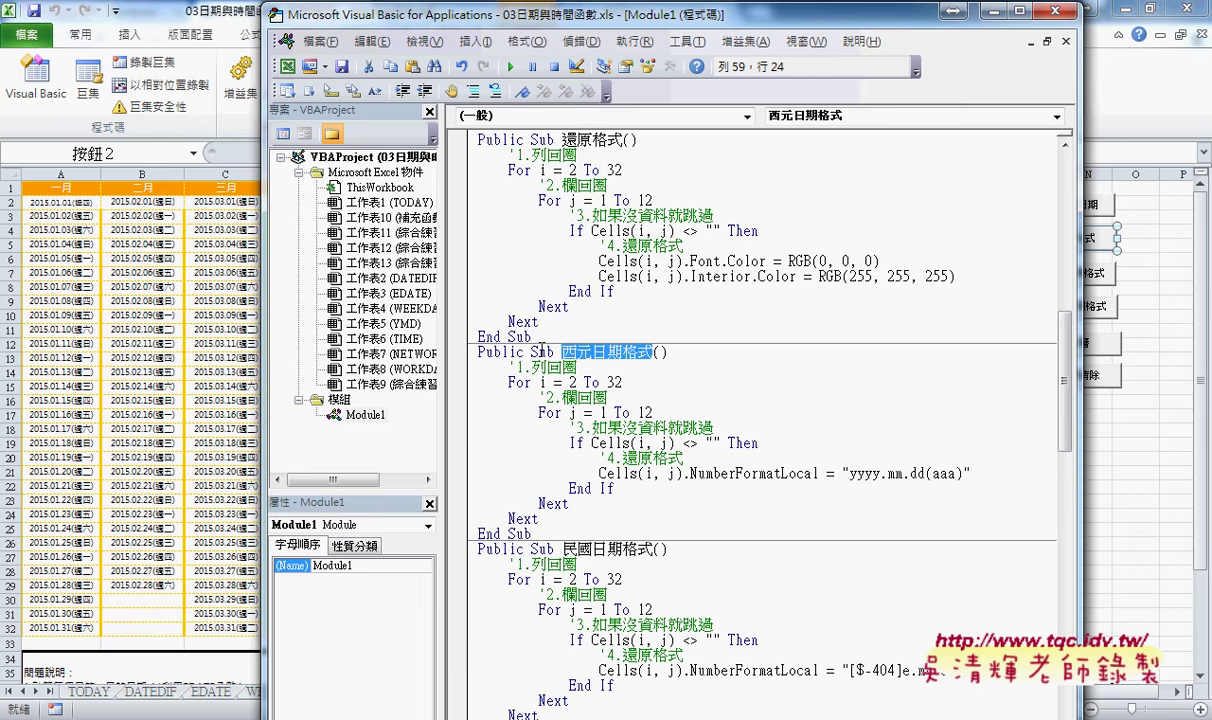
pyautogui.moveTo(532, 337)
pyautogui.mouseDown()
pyautogui.moveTo(511, 321)
pyautogui.moveTo(452, 141)
pyautogui.mouseUp()
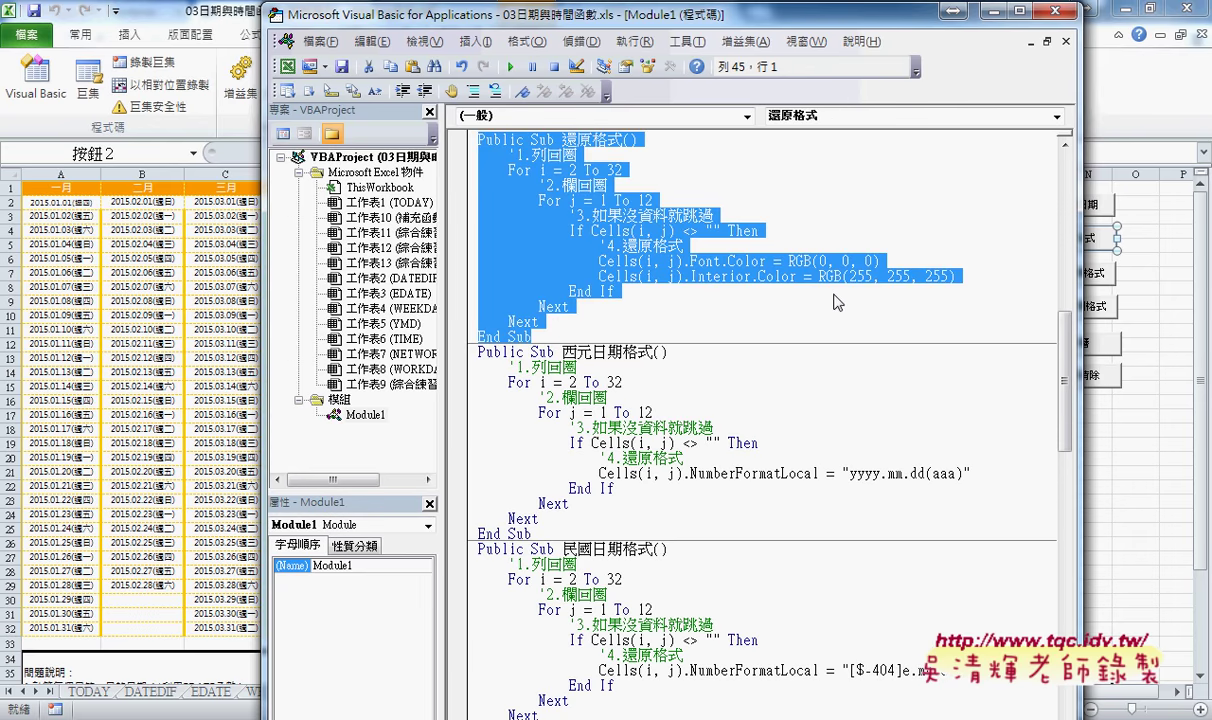
pyautogui.click(796, 300)
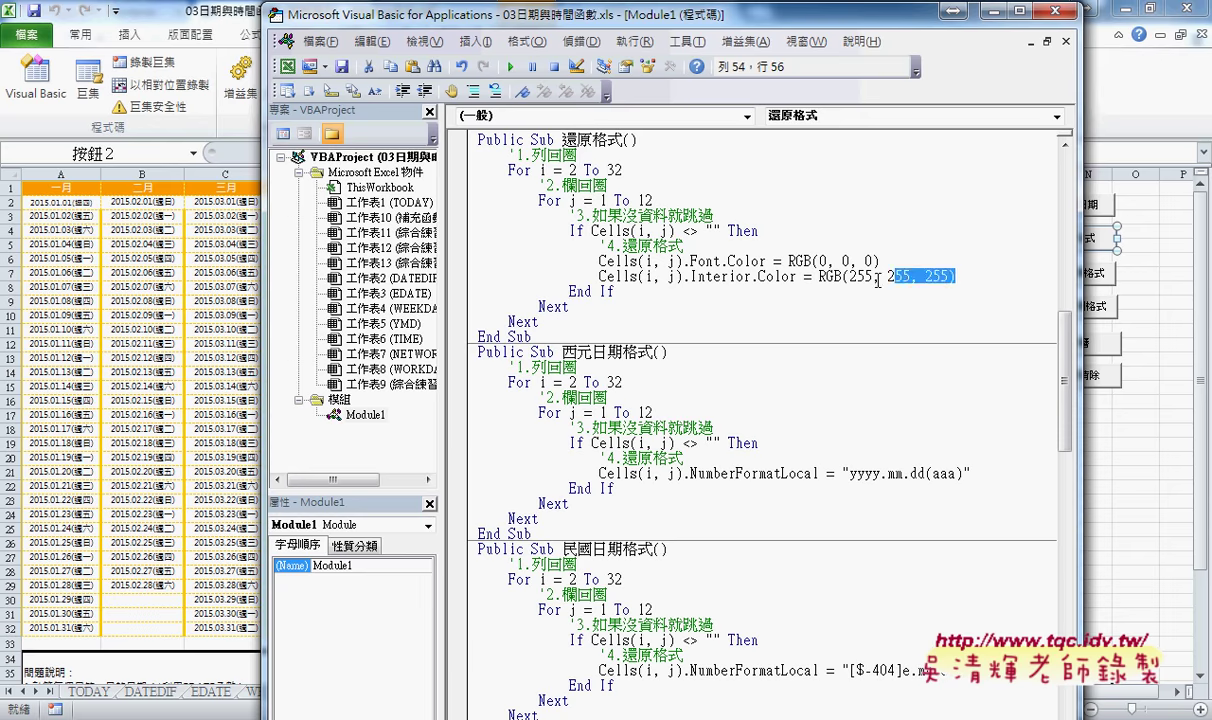
# Step: Paste 西元日期格式 over 還原格式 in the step-4 comment, then review the NumberFormatLocal line
pyautogui.moveTo(955, 277); pyautogui.dragTo(435, 262)
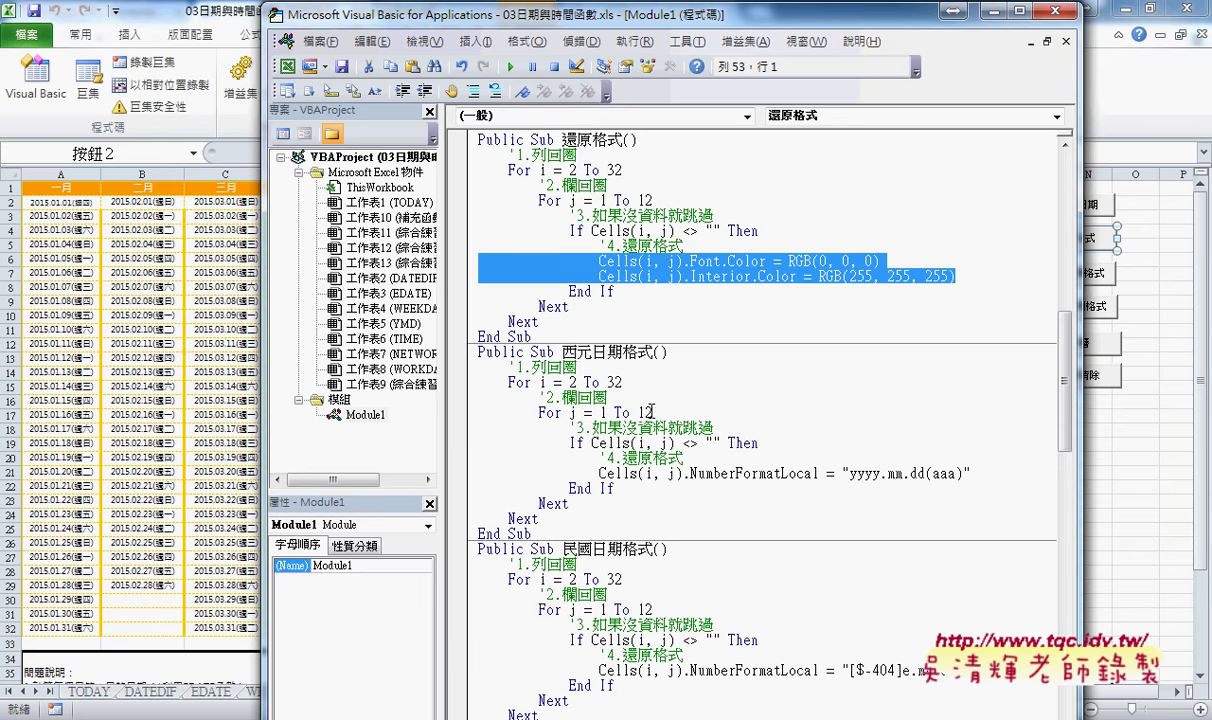
pyautogui.doubleClick(637, 458)
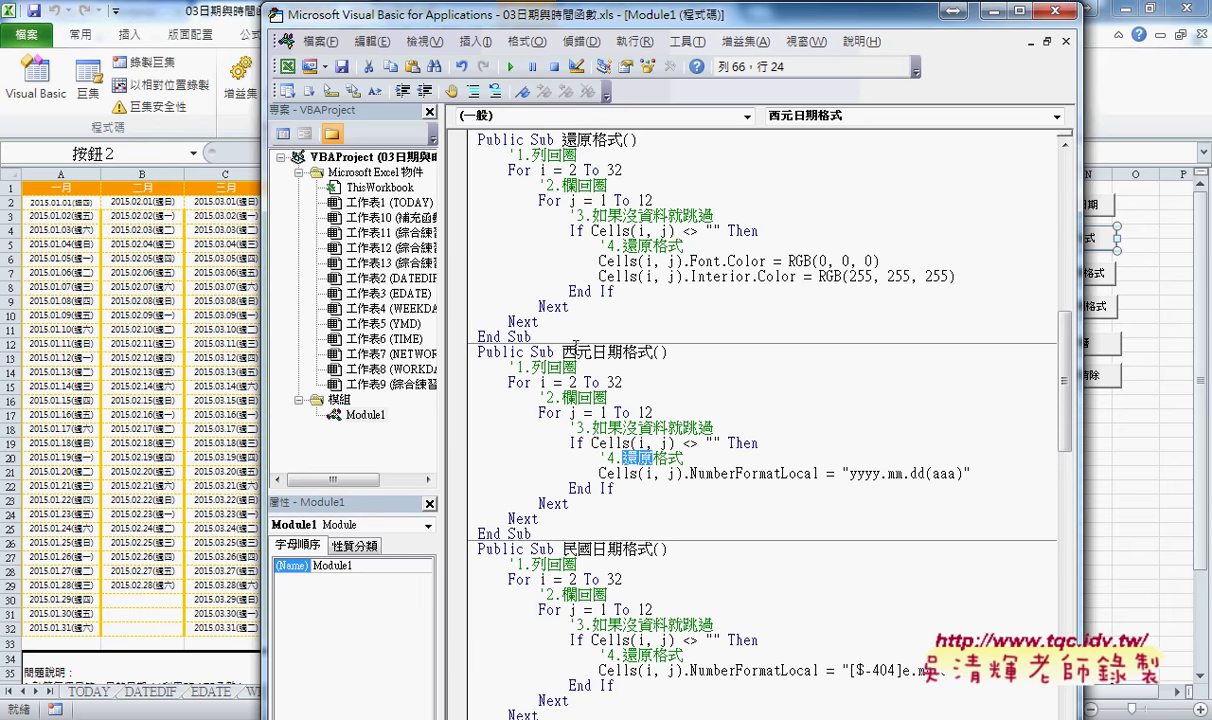
pyautogui.moveTo(562, 352); pyautogui.dragTo(654, 354)
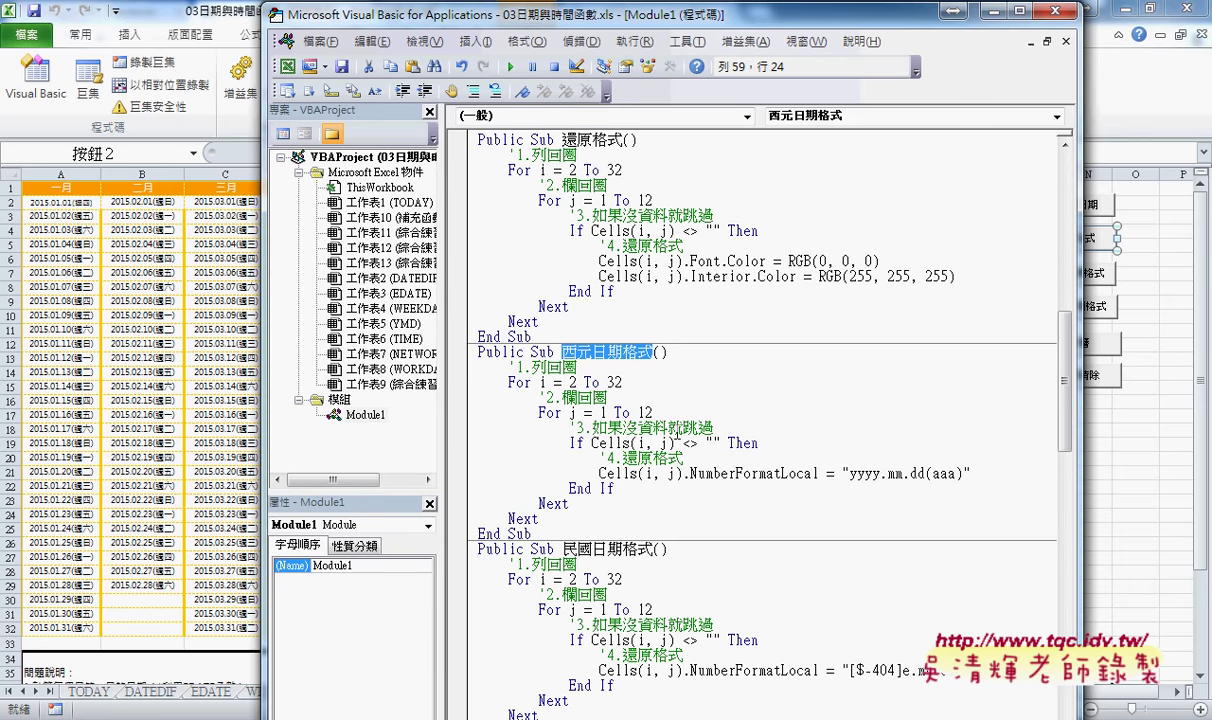
pyautogui.moveTo(622, 458); pyautogui.dragTo(685, 458)
pyautogui.write('西元日期格式')
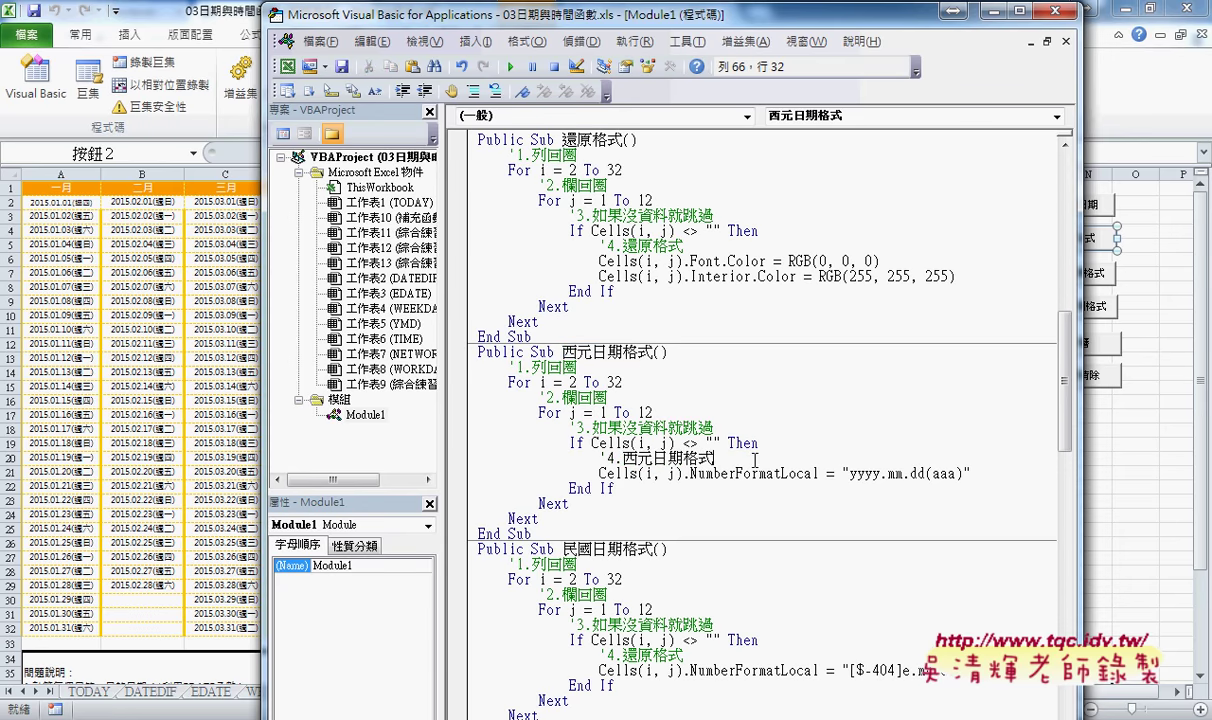
pyautogui.press('Down')
pyautogui.press('Down')
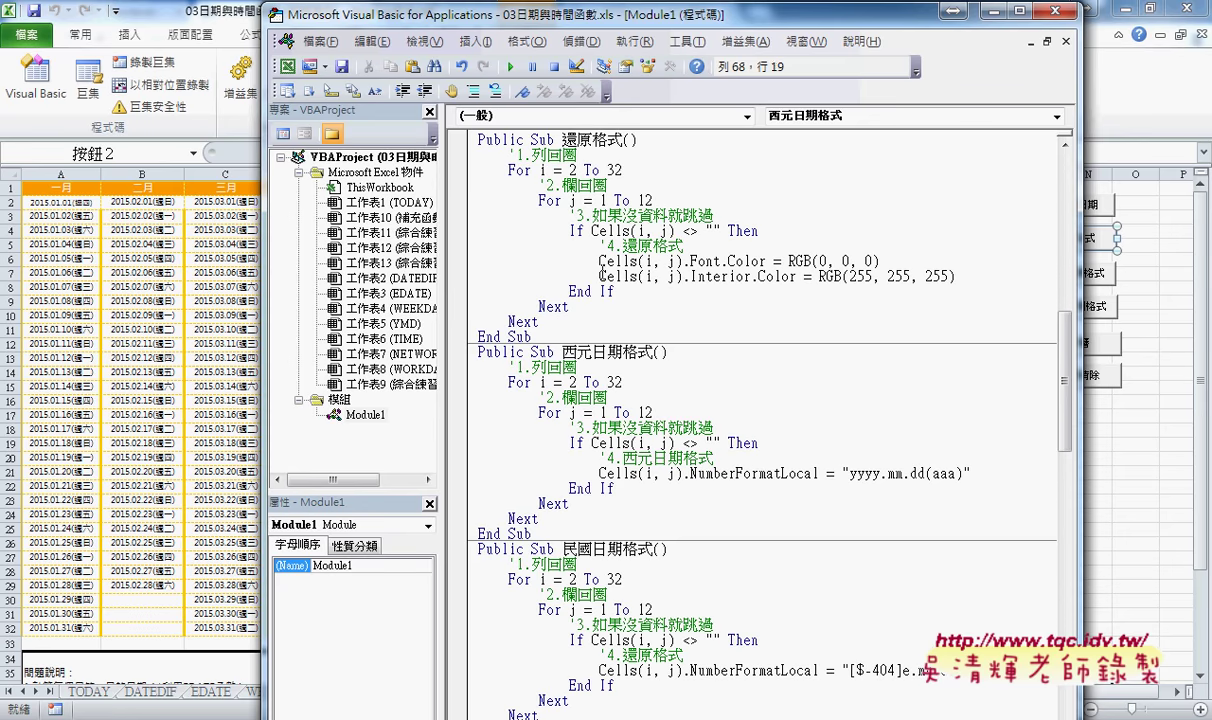
pyautogui.moveTo(598, 261); pyautogui.dragTo(979, 279)
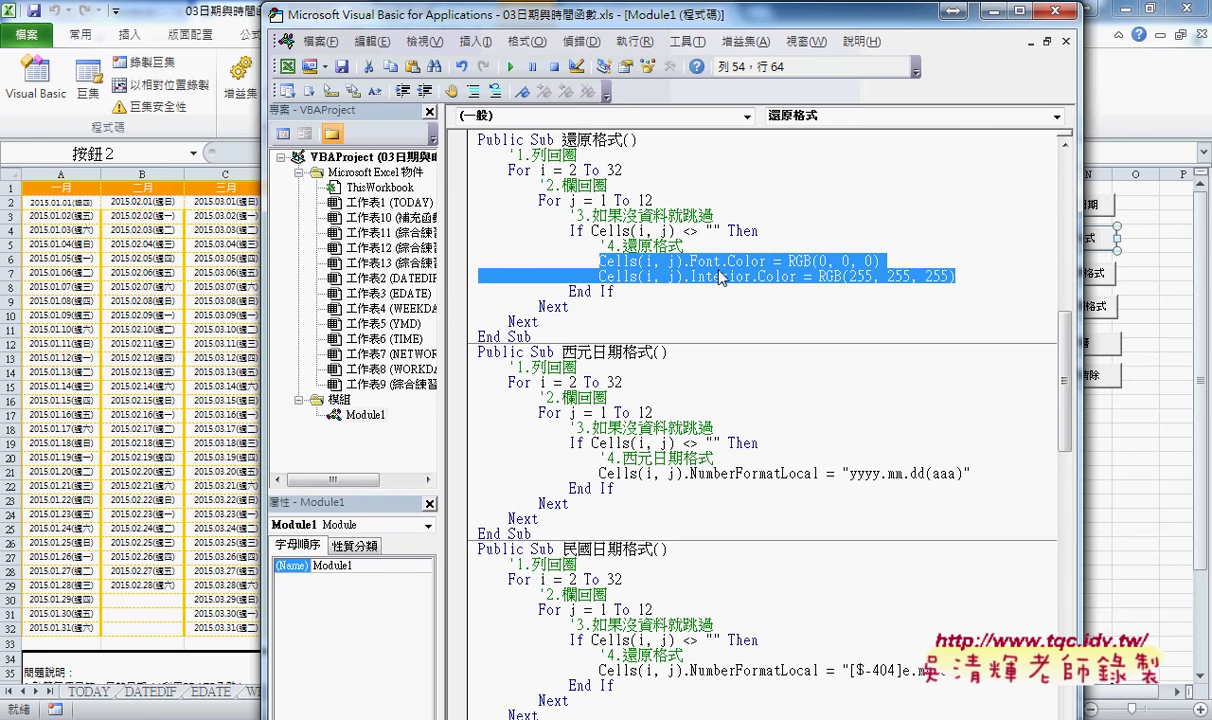
pyautogui.click(688, 474)
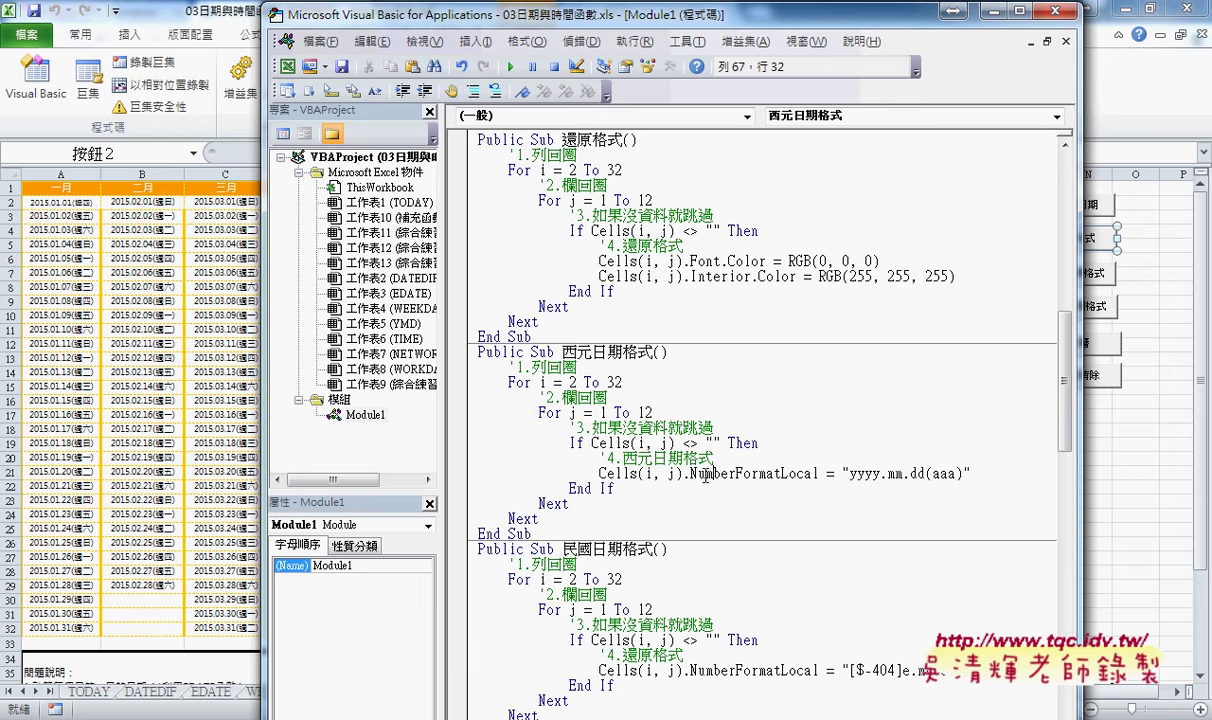
pyautogui.moveTo(682, 474); pyautogui.dragTo(830, 475)
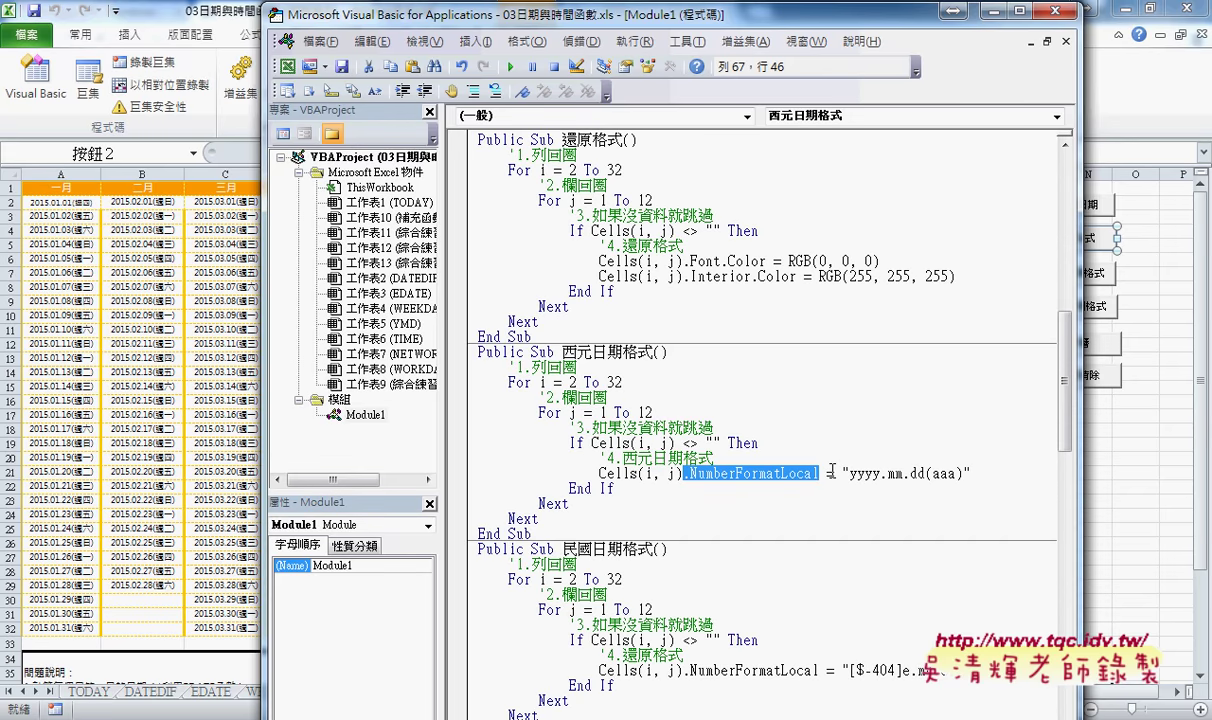
# Step: Copy the custom code yyyy.mm.dd(aaa) from A2's Format Cells dialog, then cancel without changes
pyautogui.click(70, 204)
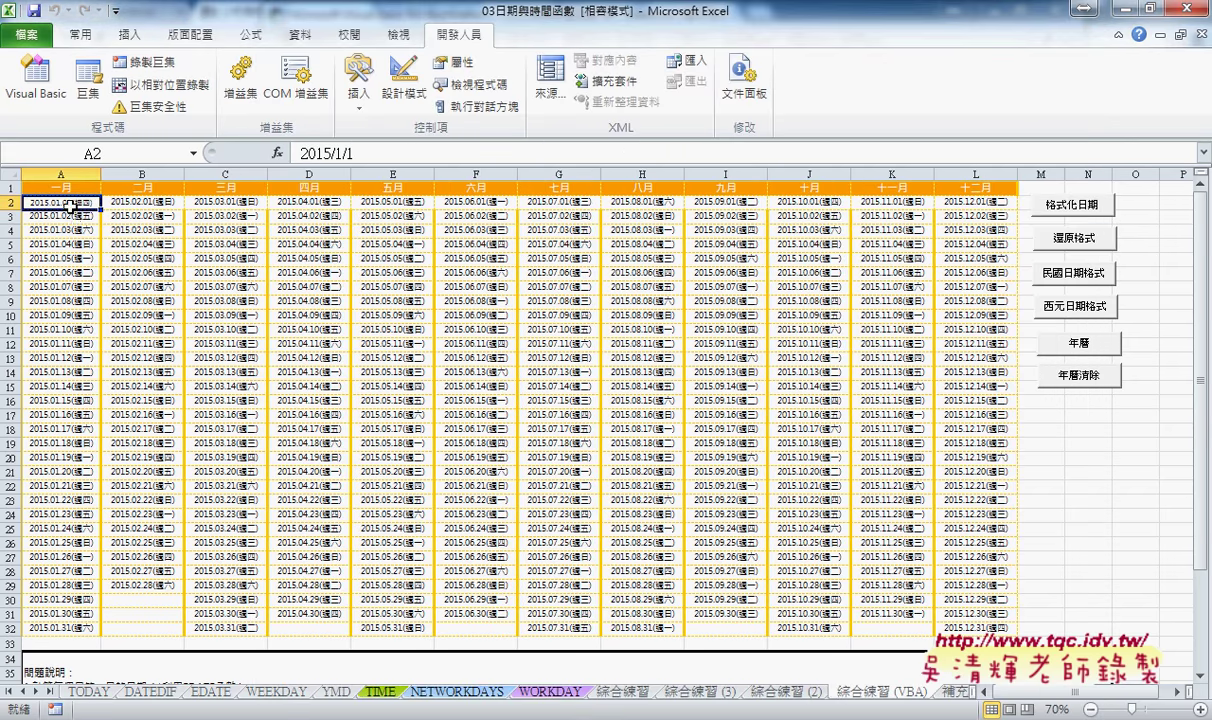
pyautogui.rightClick(70, 204)
pyautogui.click(147, 466)
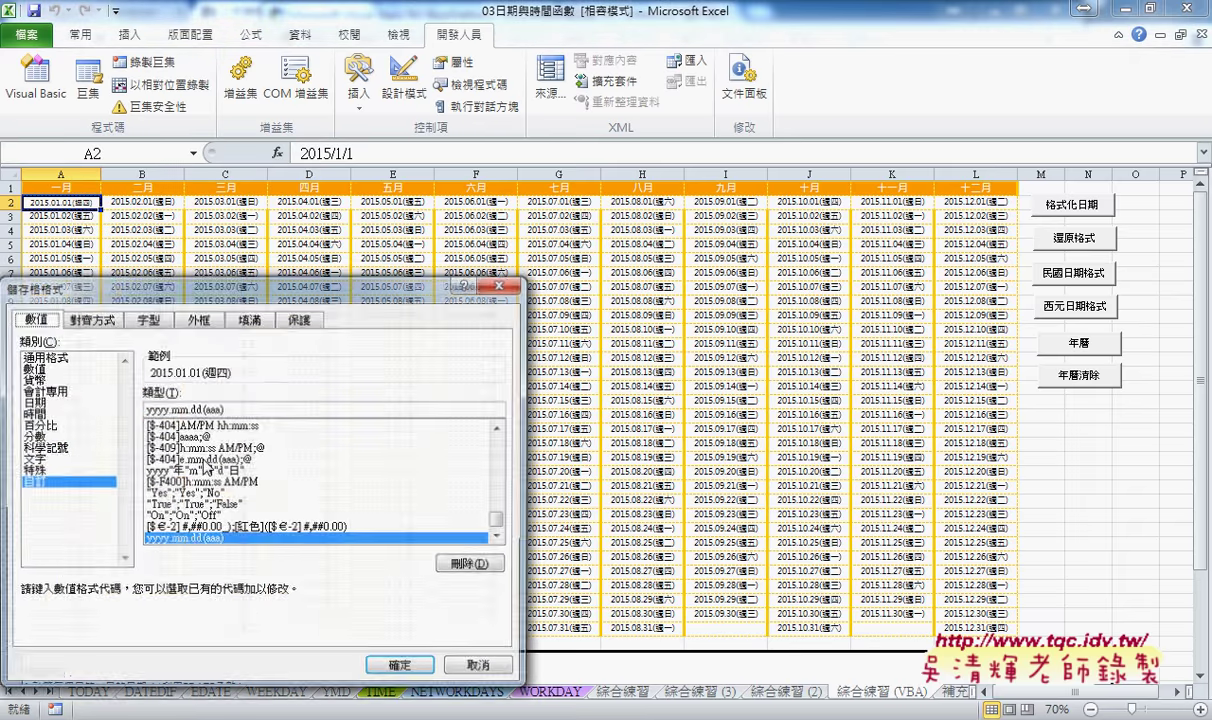
pyautogui.moveTo(295, 287); pyautogui.dragTo(557, 191)
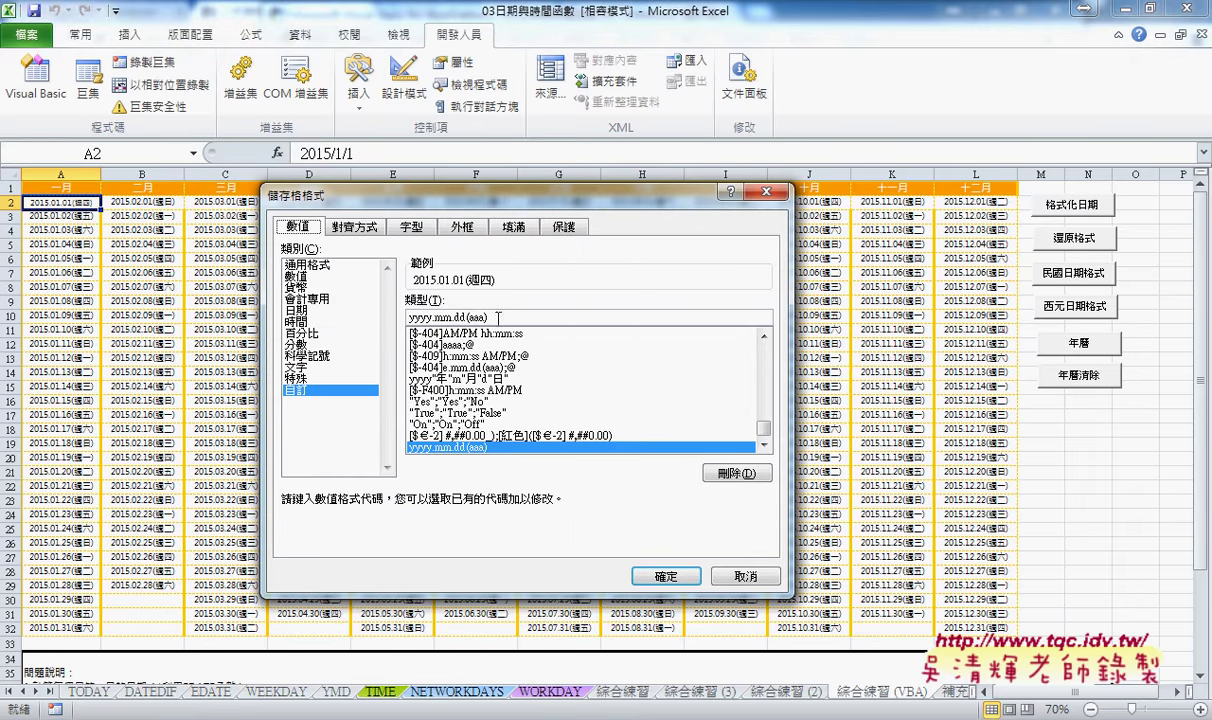
pyautogui.moveTo(497, 317); pyautogui.dragTo(409, 317)
pyautogui.rightClick(457, 319)
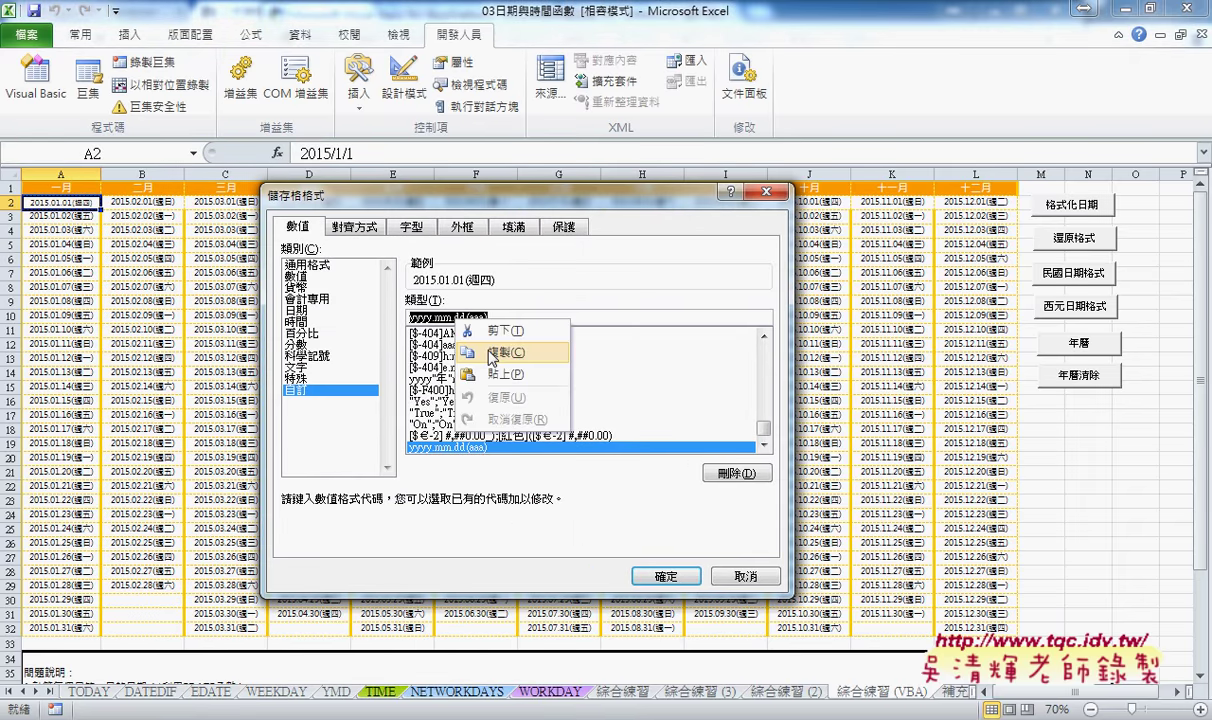
pyautogui.click(492, 356)
pyautogui.click(718, 576)
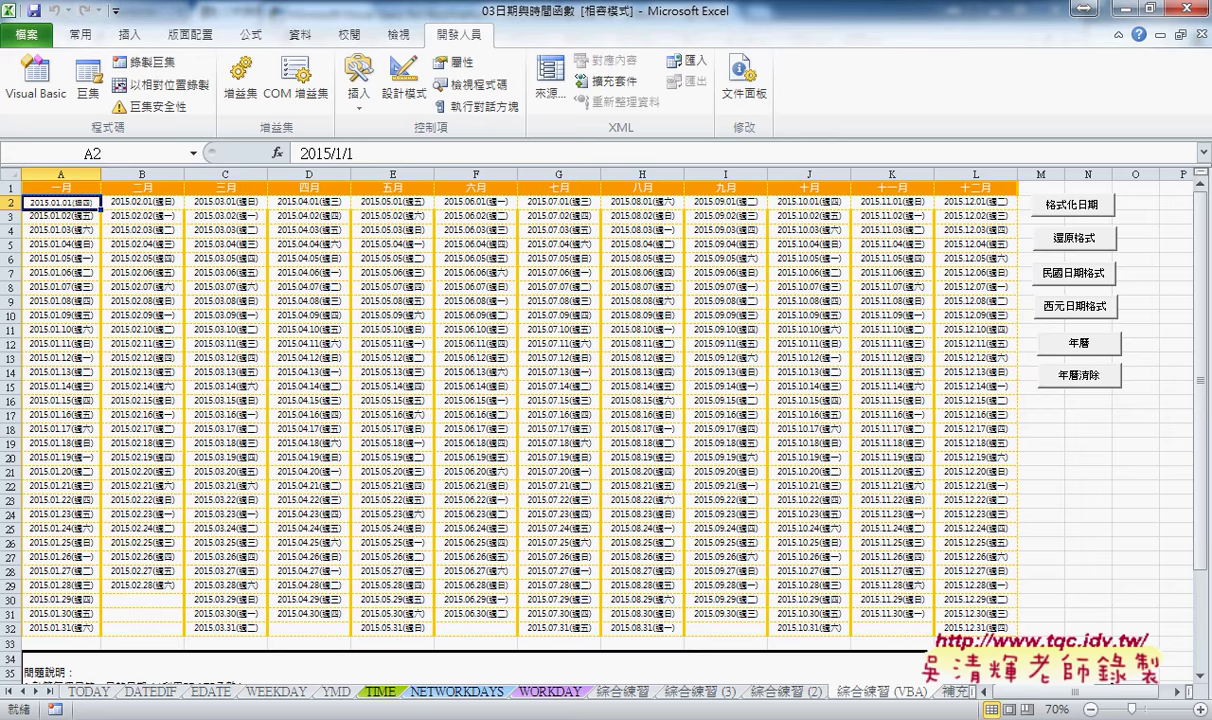
# Step: In the VBA editor, select parts of 西元日期格式's NumberFormatLocal "yyyy.mm.dd(aaa)" statement
pyautogui.hotkey('alt', 'F11')
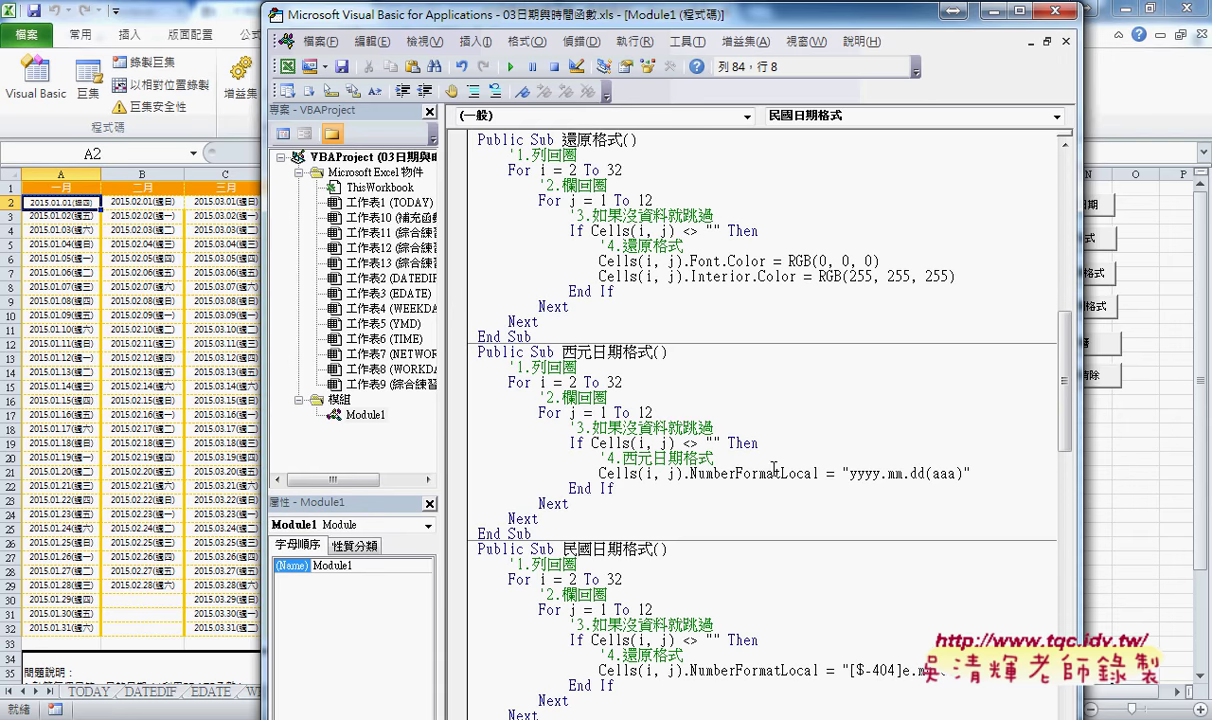
pyautogui.moveTo(849, 473); pyautogui.dragTo(970, 473)
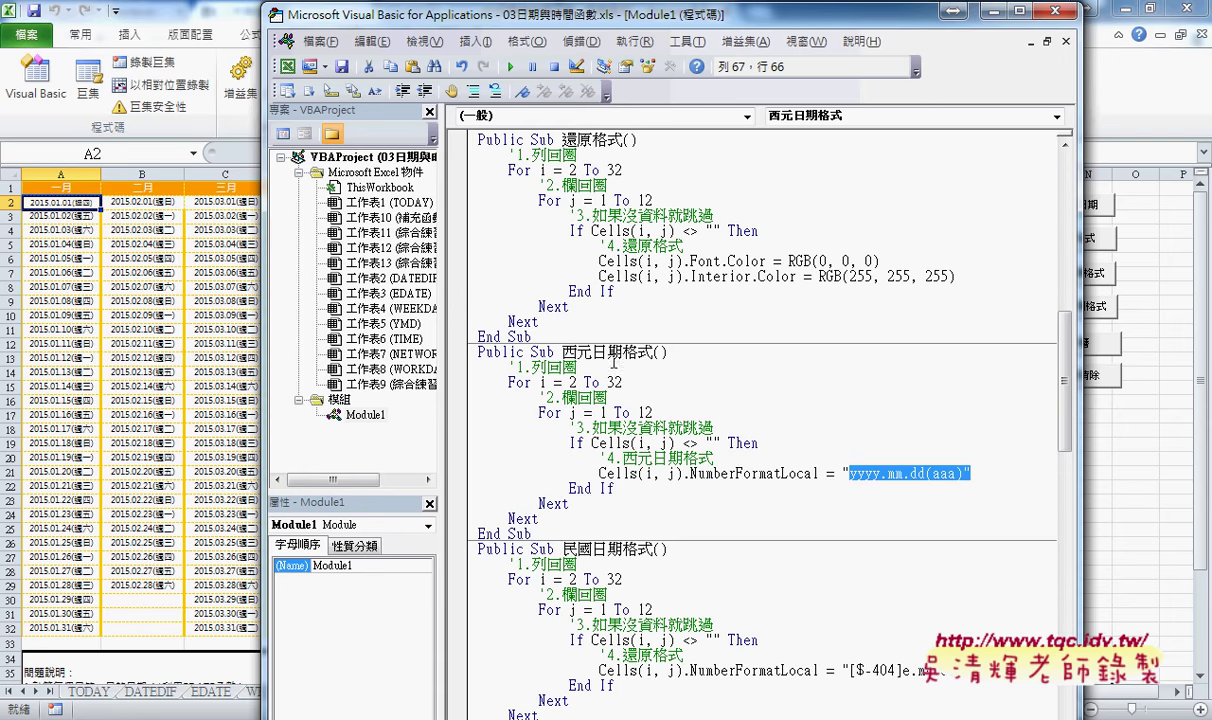
pyautogui.moveTo(599, 458); pyautogui.dragTo(1019, 479)
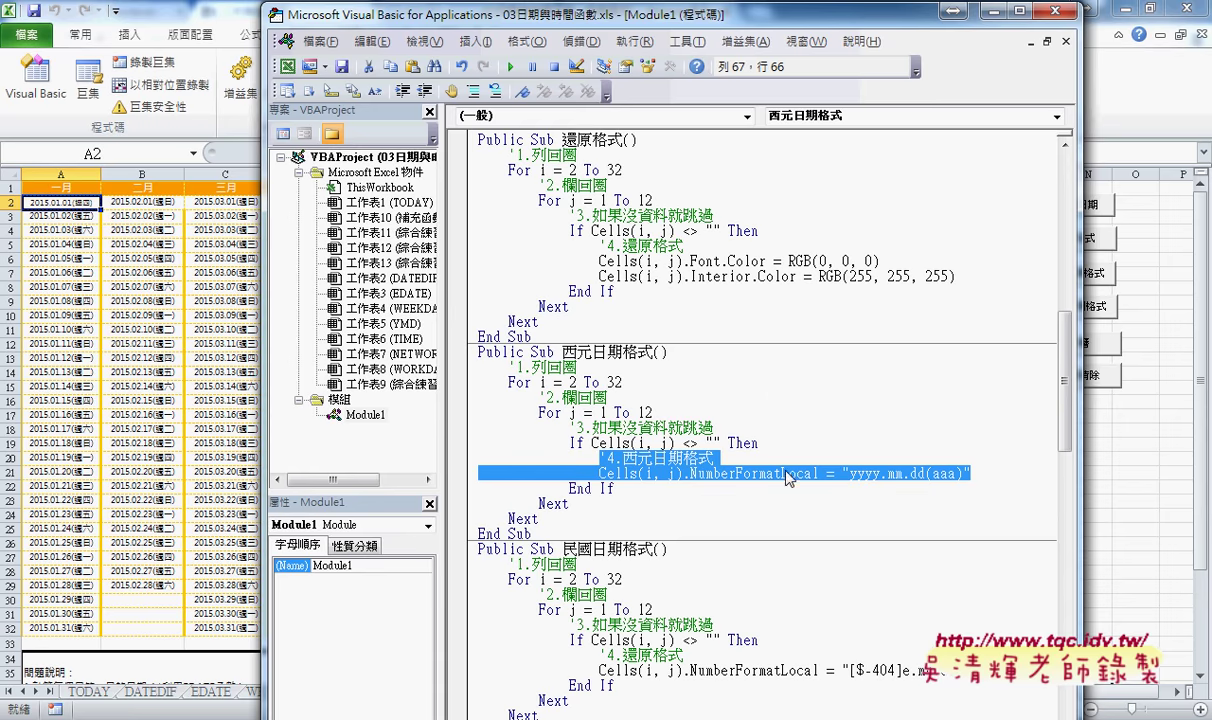
pyautogui.moveTo(684, 474); pyautogui.dragTo(821, 474)
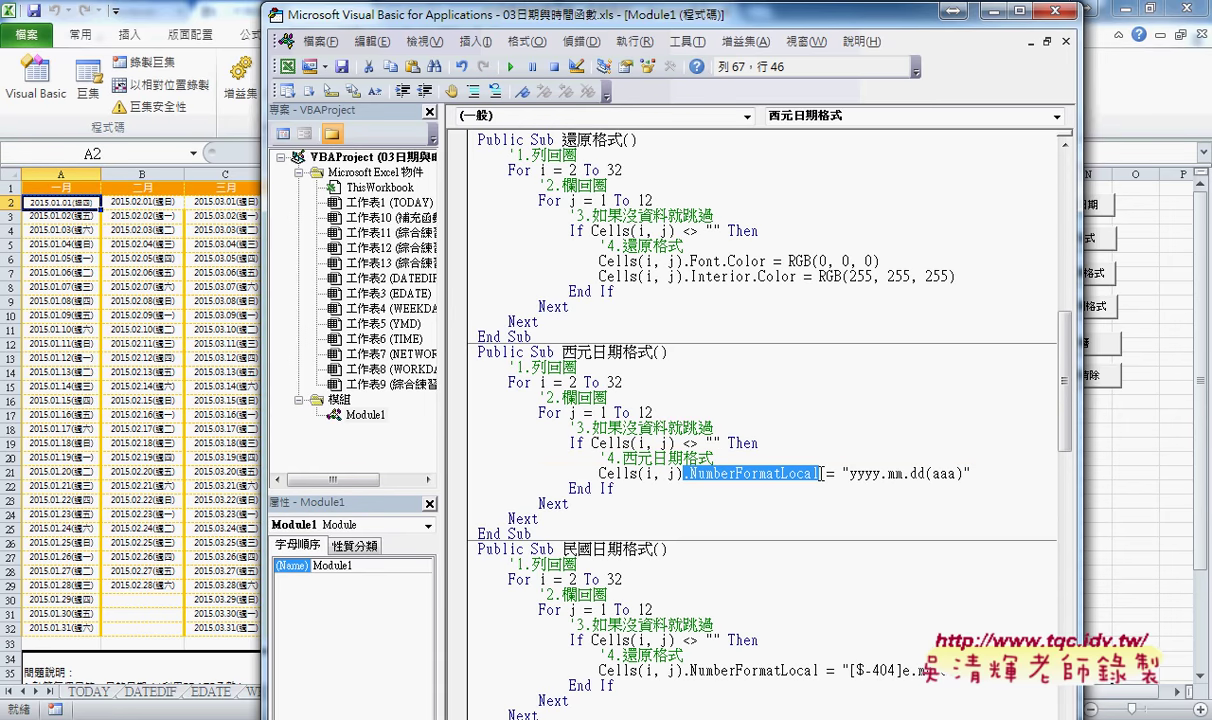
pyautogui.moveTo(638, 474)
pyautogui.mouseDown()
pyautogui.moveTo(894, 476)
pyautogui.moveTo(849, 477)
pyautogui.mouseUp()
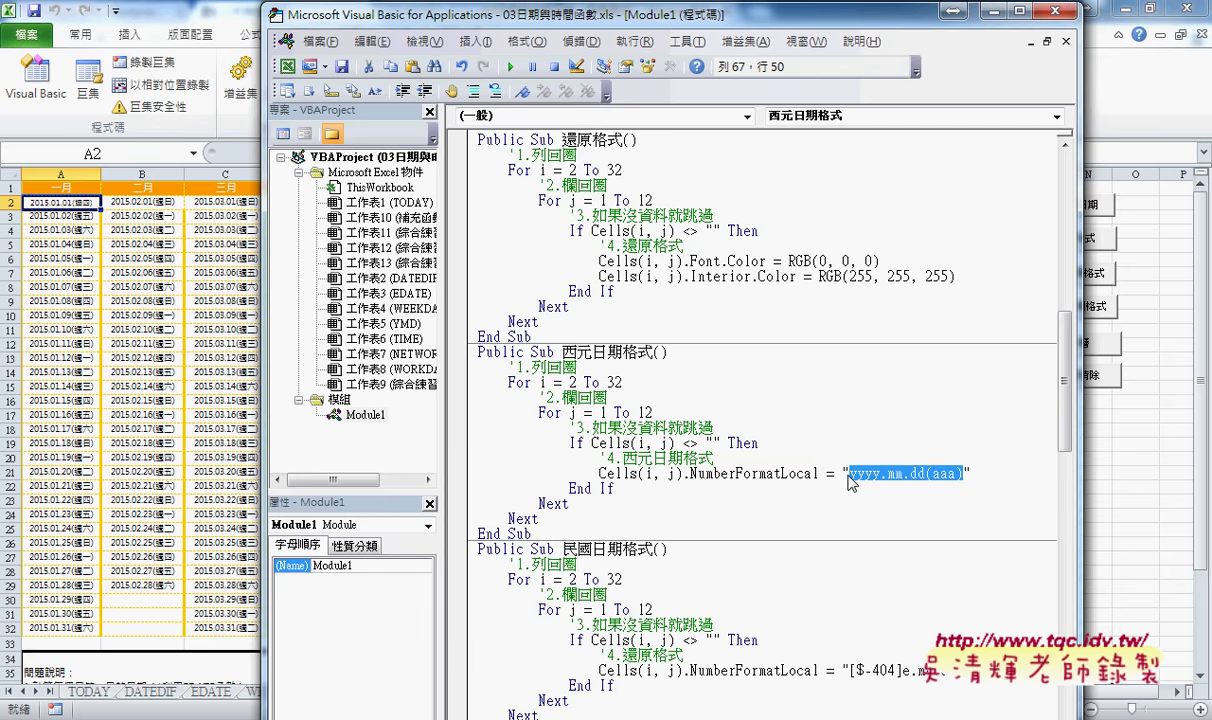
pyautogui.moveTo(638, 474); pyautogui.dragTo(970, 474)
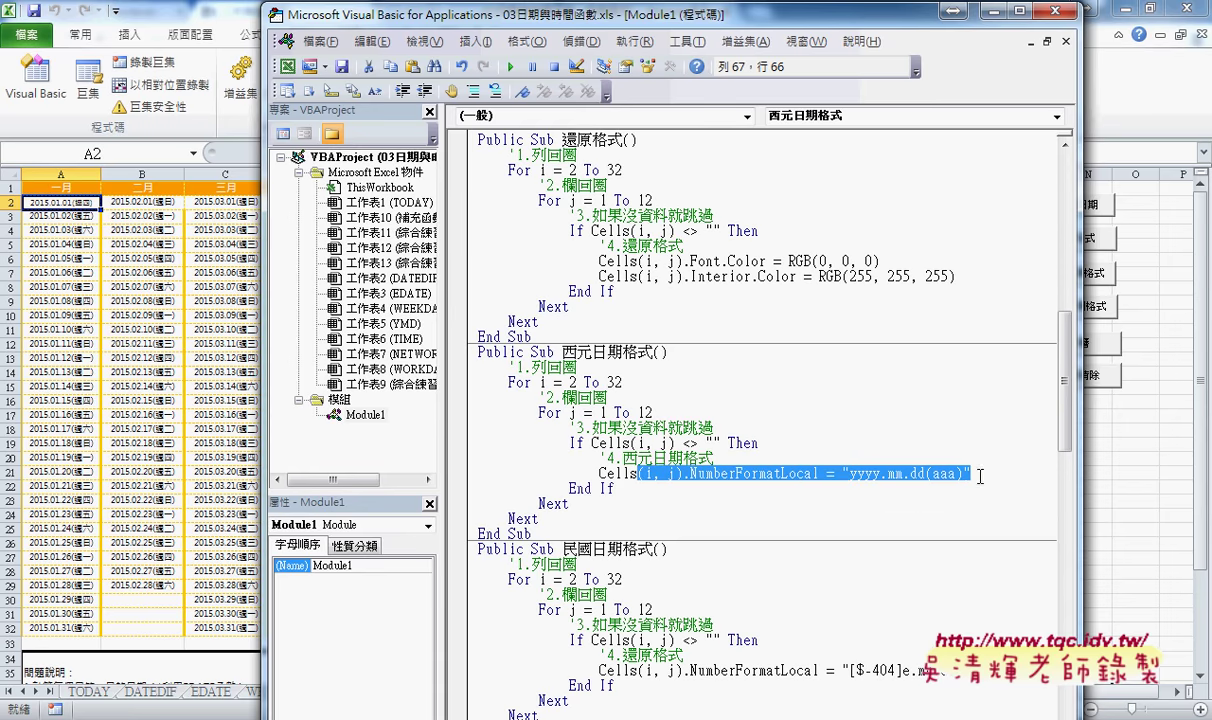
# Step: Retype the statement after Cells as .NumberFormatLocal = "yyyy.mm.dd(aaa)", keeping the (i, j) index
pyautogui.press('Delete')
pyautogui.write('.')
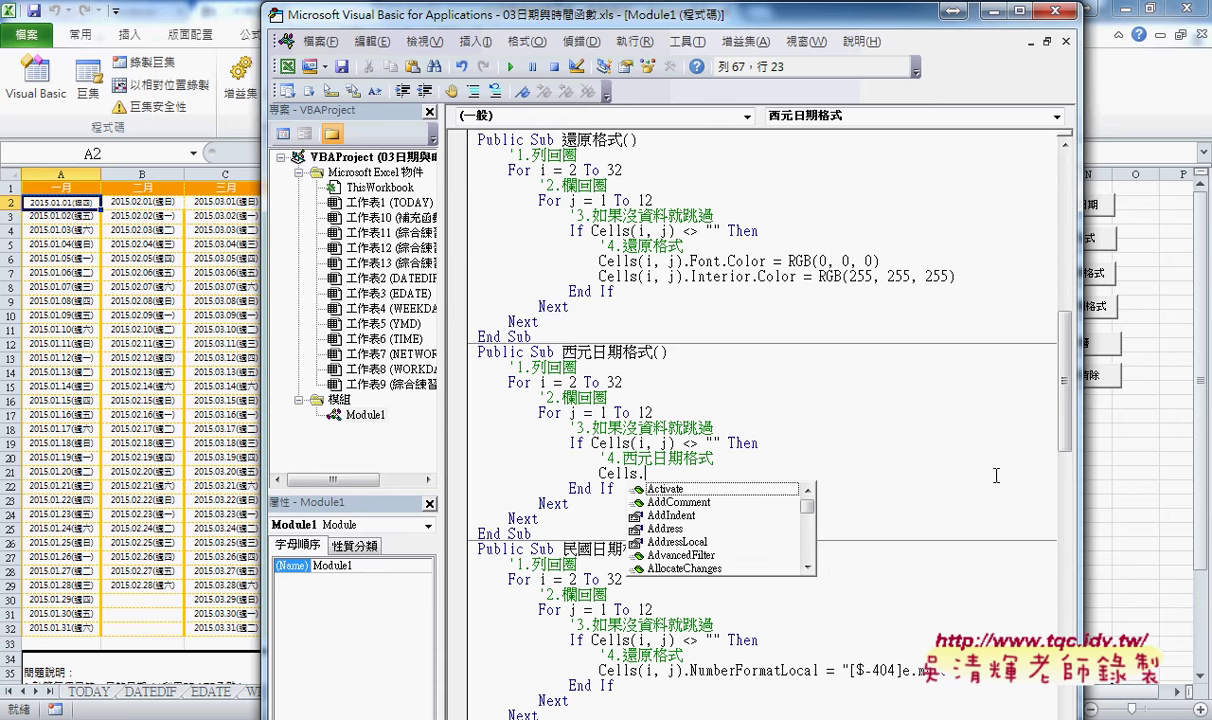
pyautogui.write('n')
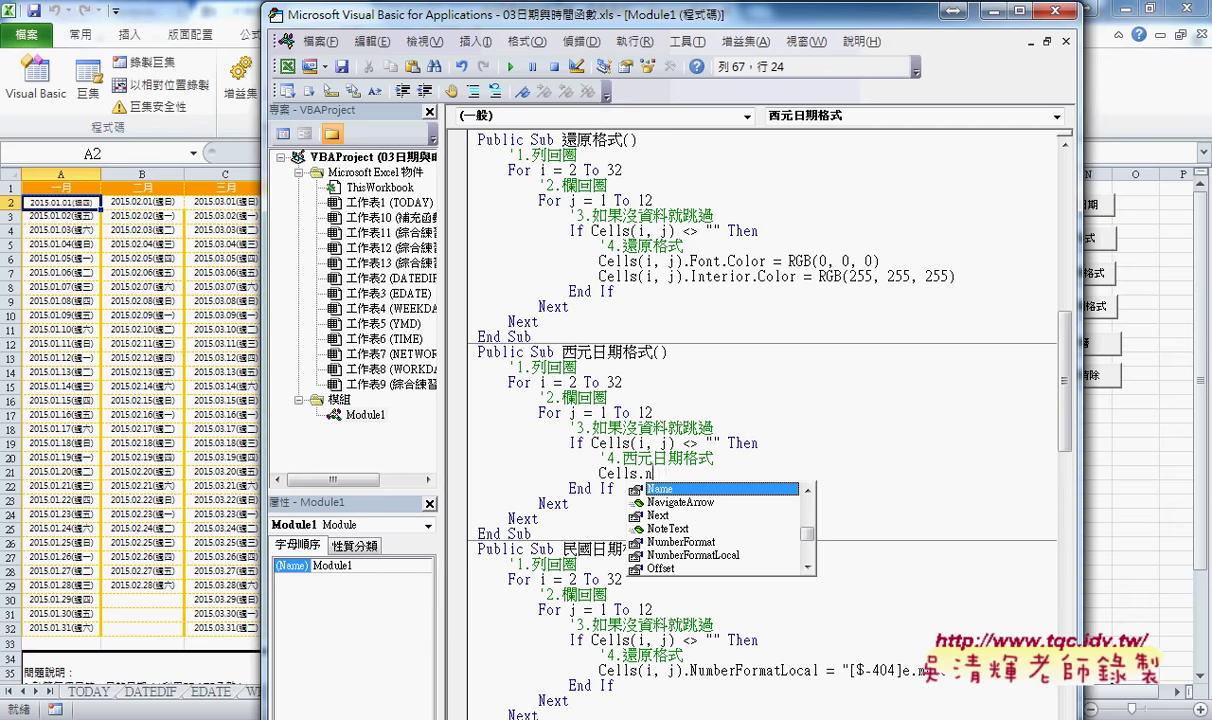
pyautogui.press('Down')
pyautogui.press('Down')
pyautogui.press('Down')
pyautogui.press('Down')
pyautogui.press('Down')
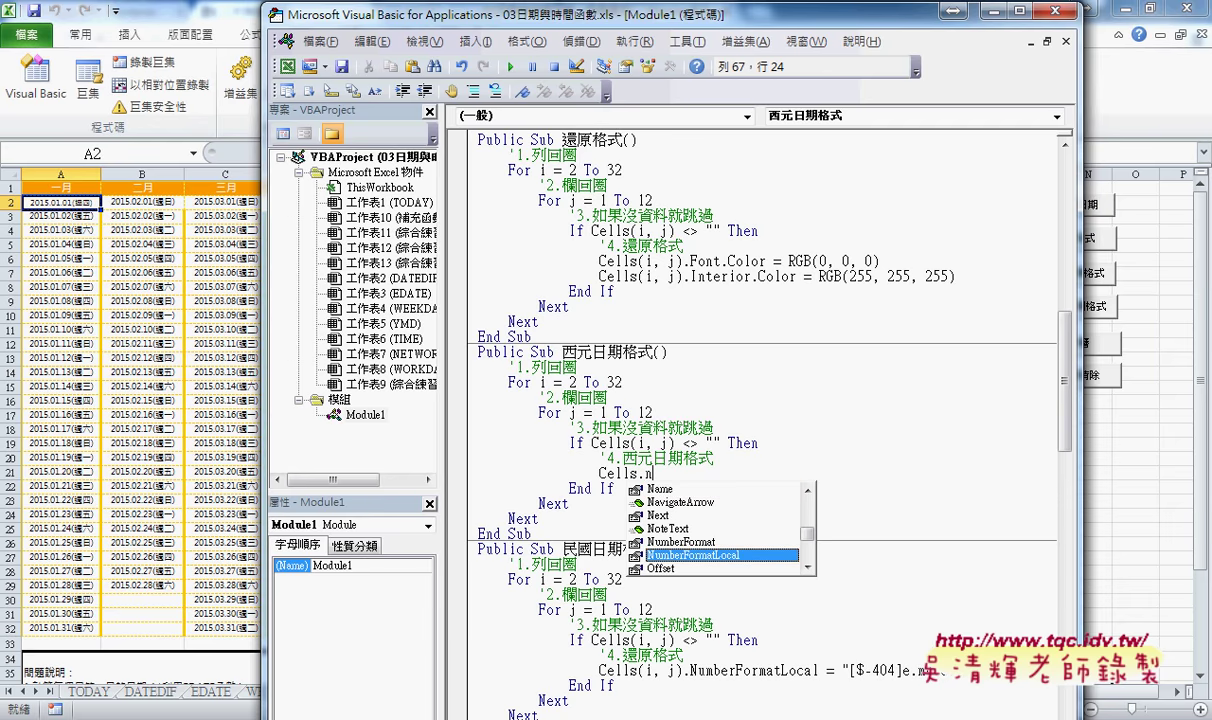
pyautogui.press('space')
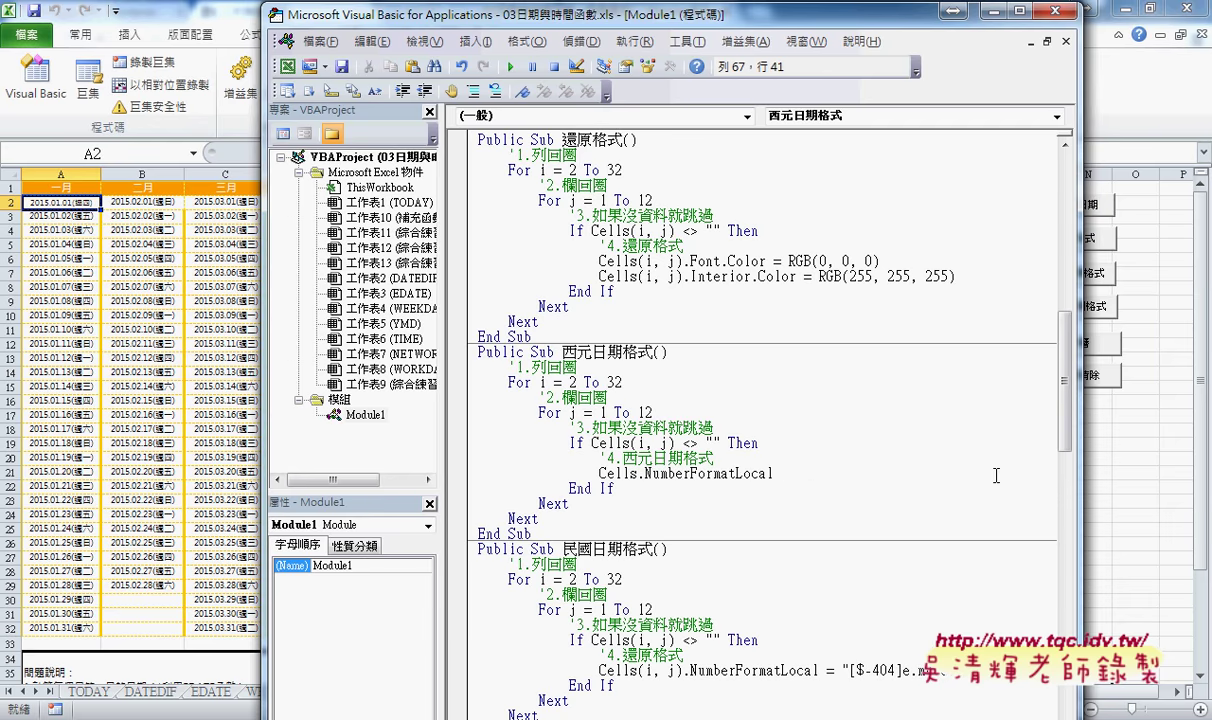
pyautogui.write('="')
pyautogui.write('yyyy.mm.dd(aaa)')
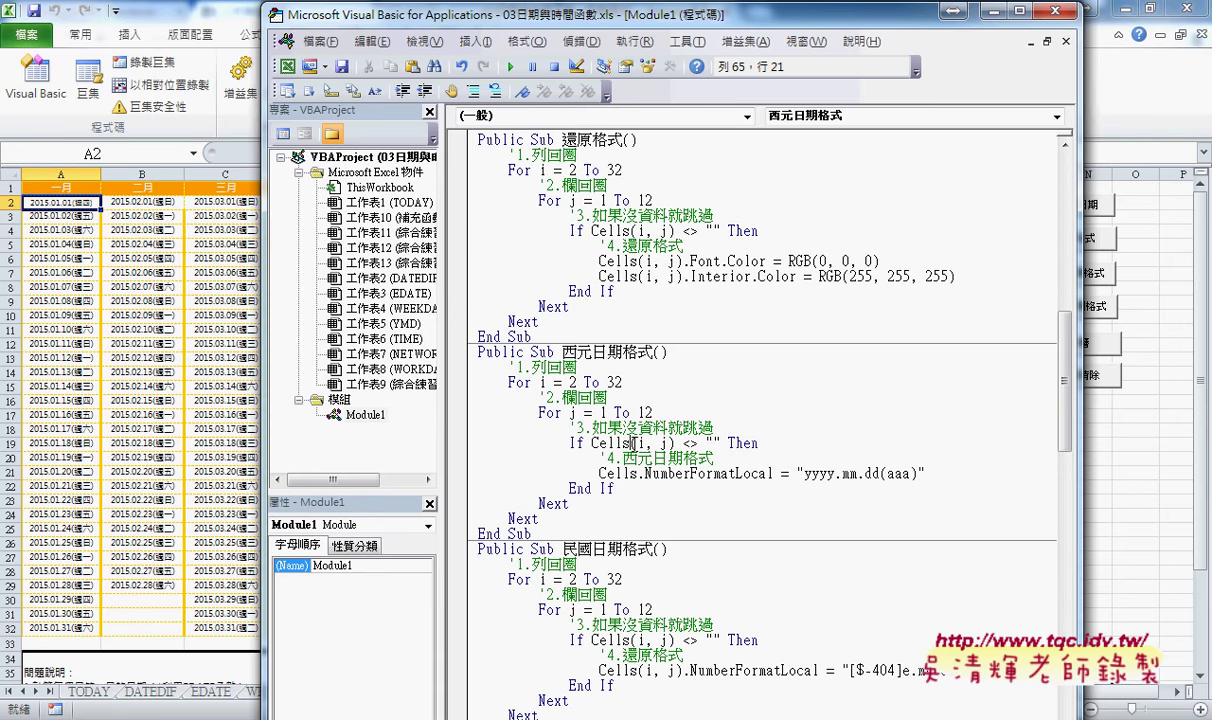
pyautogui.moveTo(630, 443)
pyautogui.mouseDown()
pyautogui.moveTo(676, 443)
pyautogui.moveTo(644, 476)
pyautogui.mouseUp()
pyautogui.write('(i, j)')
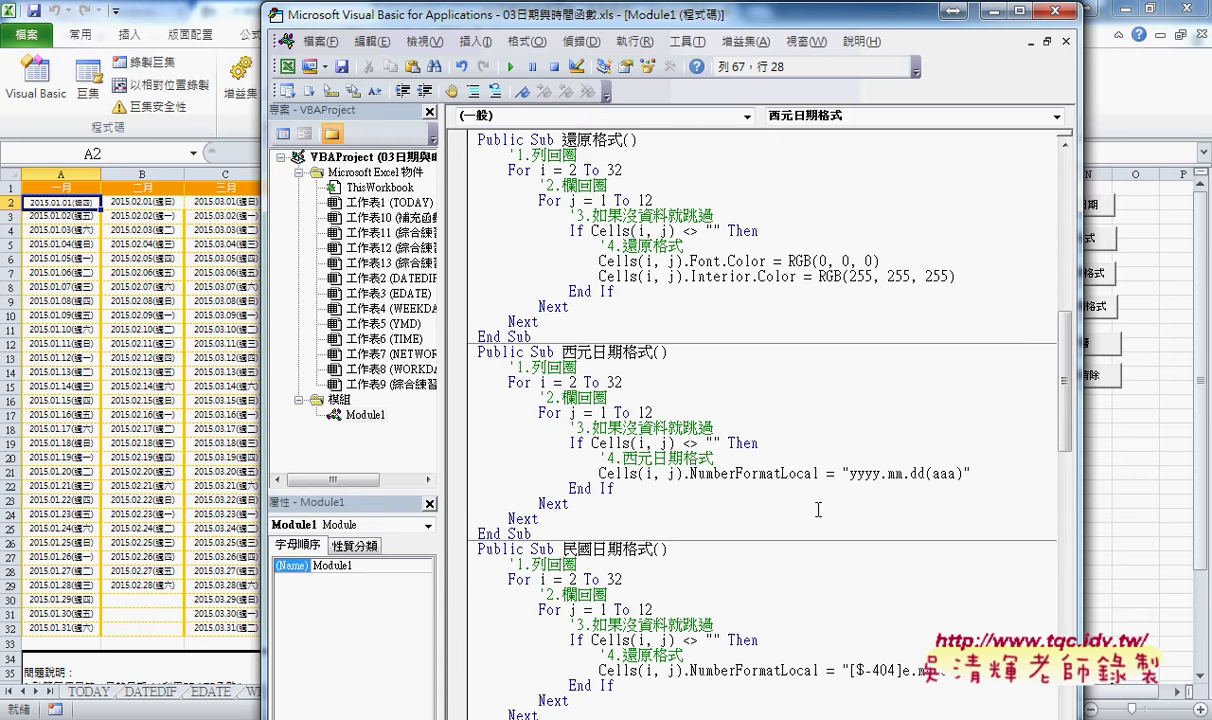
# Step: Move down to the 民國日期格式 macro and select its [$-404]e.mm.dd(aaa);@ format string
pyautogui.press('Down')
pyautogui.press('Down')
pyautogui.press('Down')
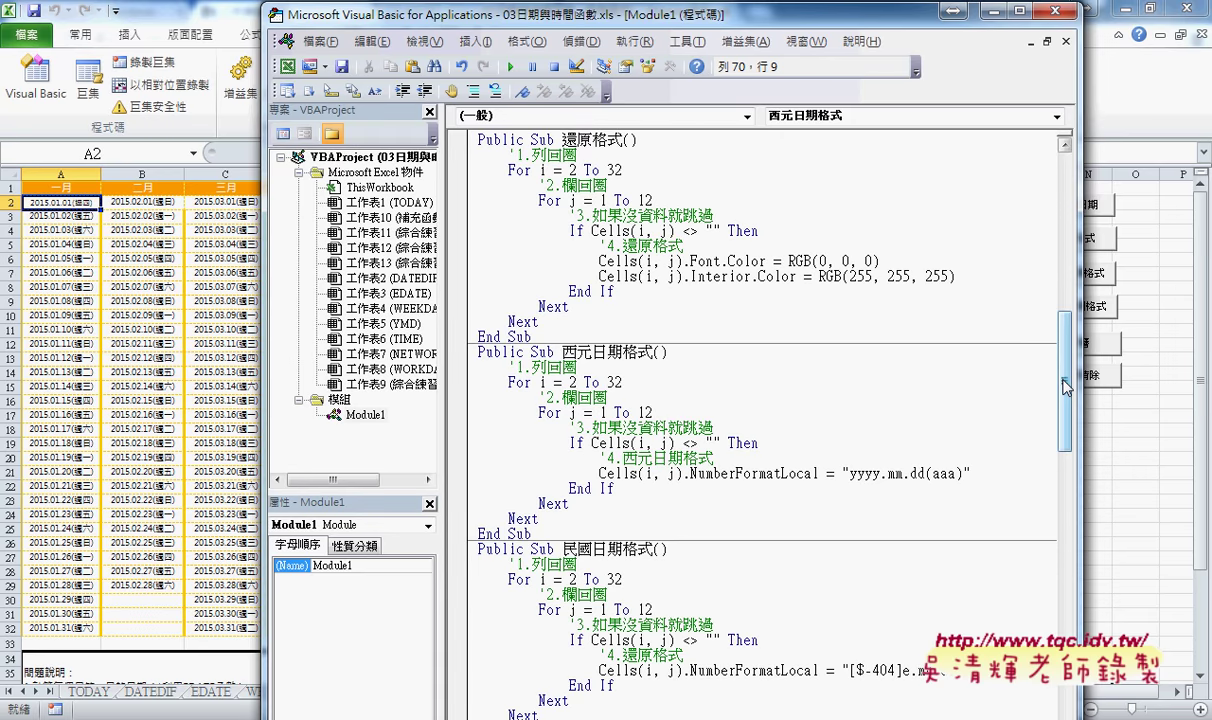
pyautogui.scroll(-3, 800, 400)
pyautogui.scroll(-2, 700, 320)
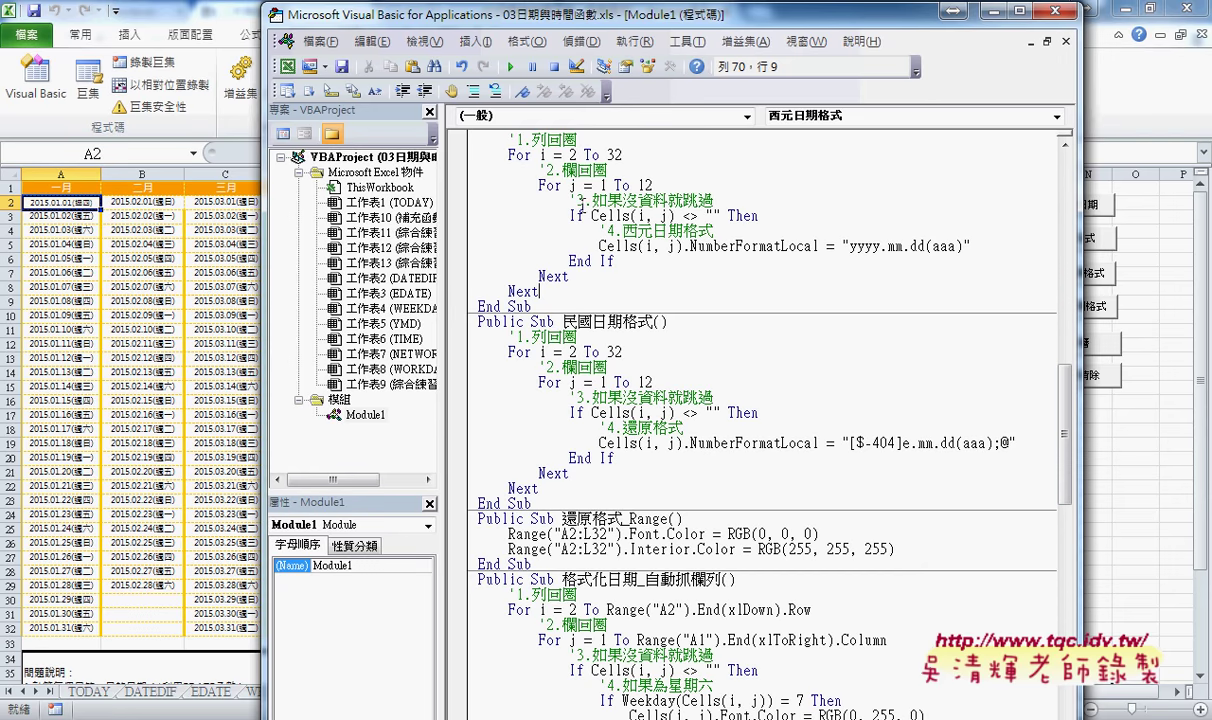
pyautogui.moveTo(561, 321); pyautogui.dragTo(592, 321)
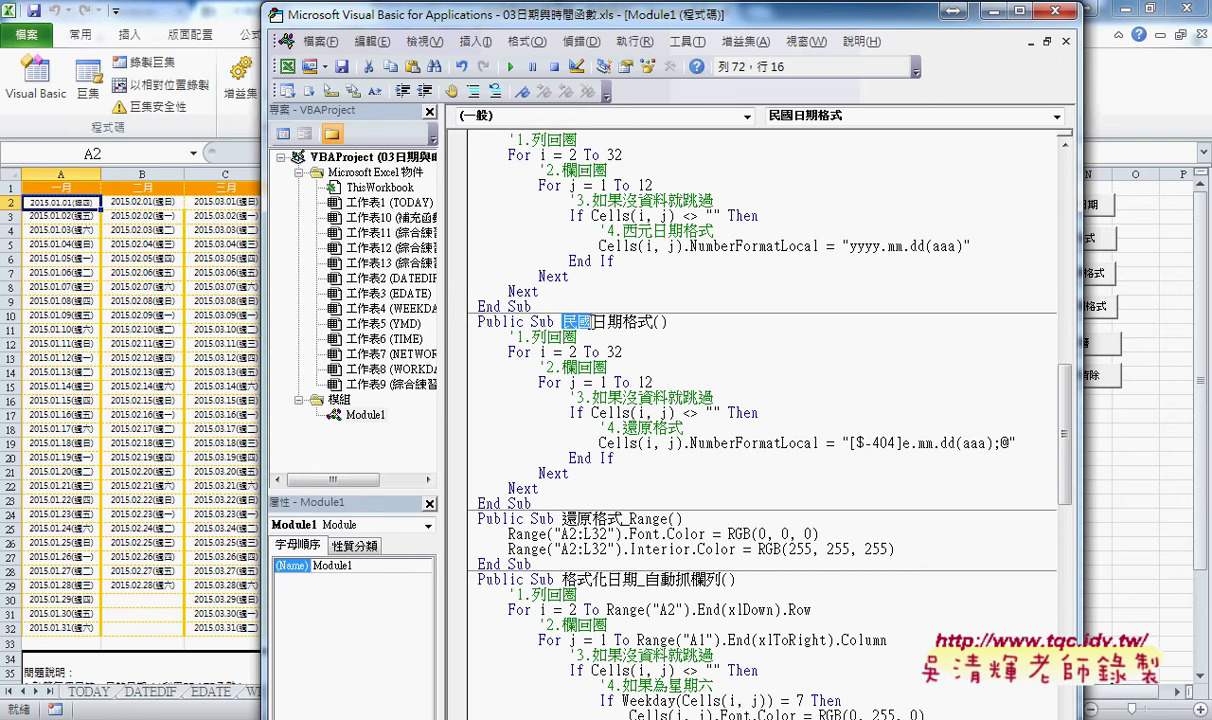
pyautogui.moveTo(849, 442); pyautogui.dragTo(1011, 446)
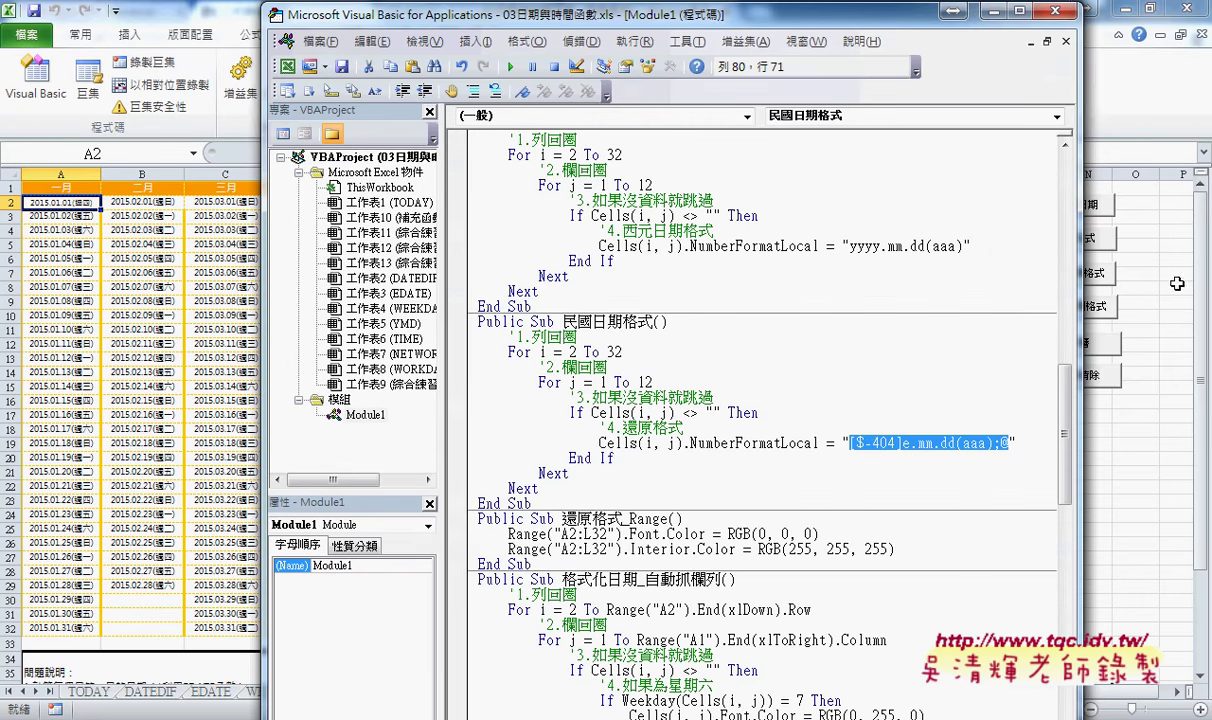
# Step: Toggle the calendar repeatedly between ROC 104 and Western 2015 dates, ending Western, then reopen VBA
pyautogui.click(1093, 311)
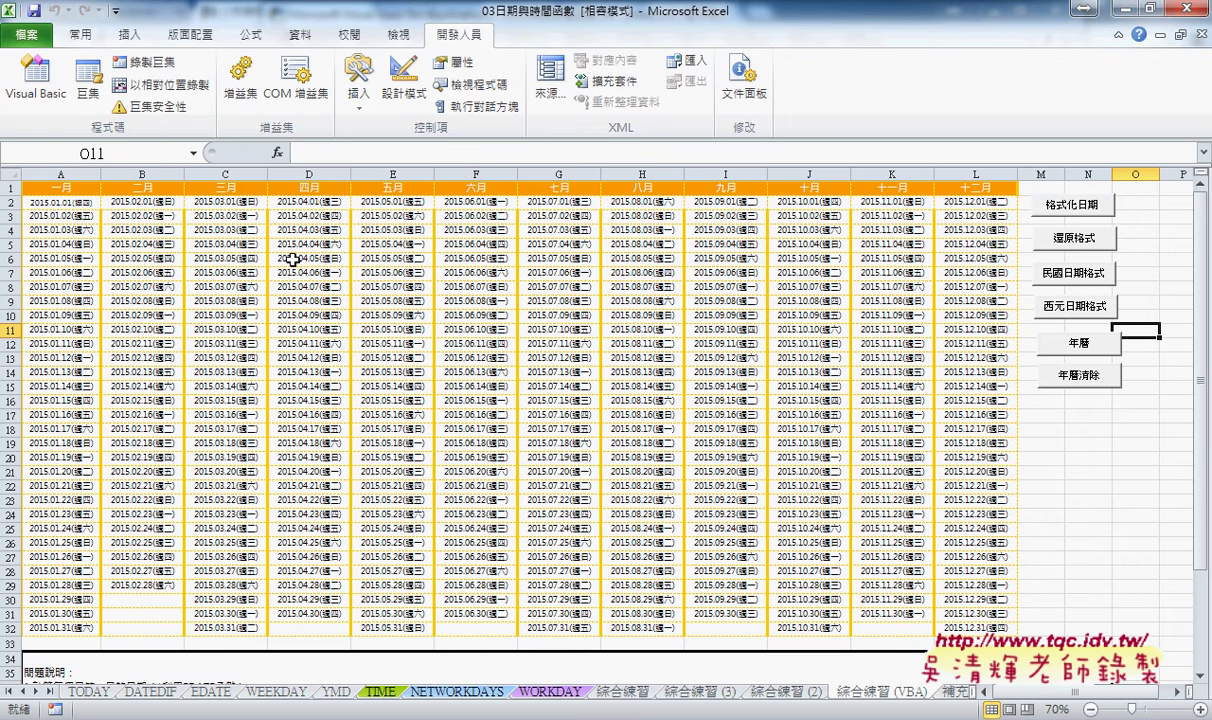
pyautogui.click(1083, 285)
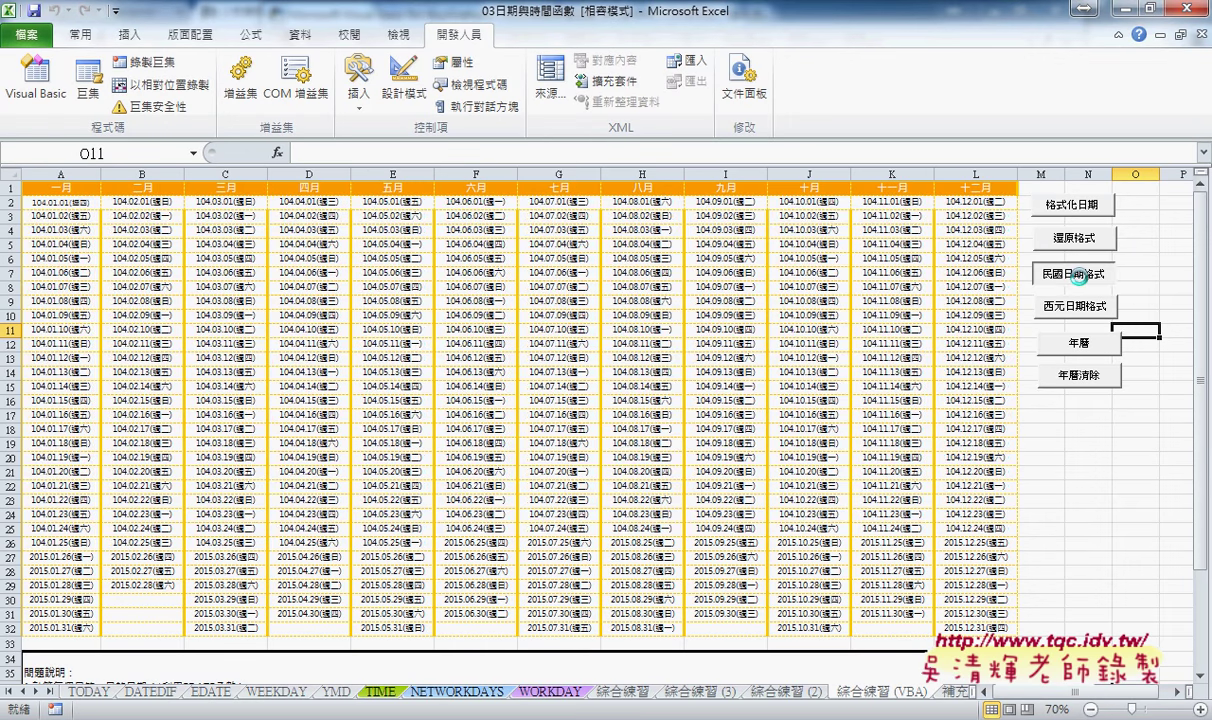
pyautogui.click(1072, 307)
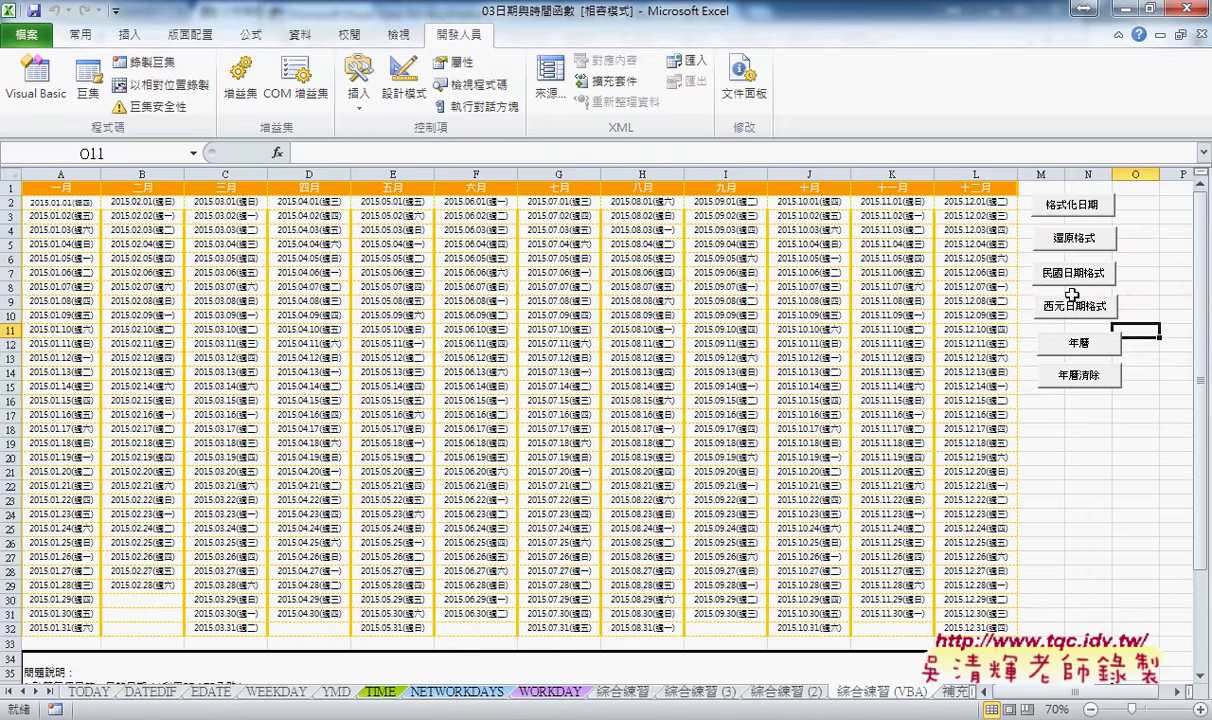
pyautogui.click(1074, 272)
pyautogui.click(1078, 313)
pyautogui.click(1074, 272)
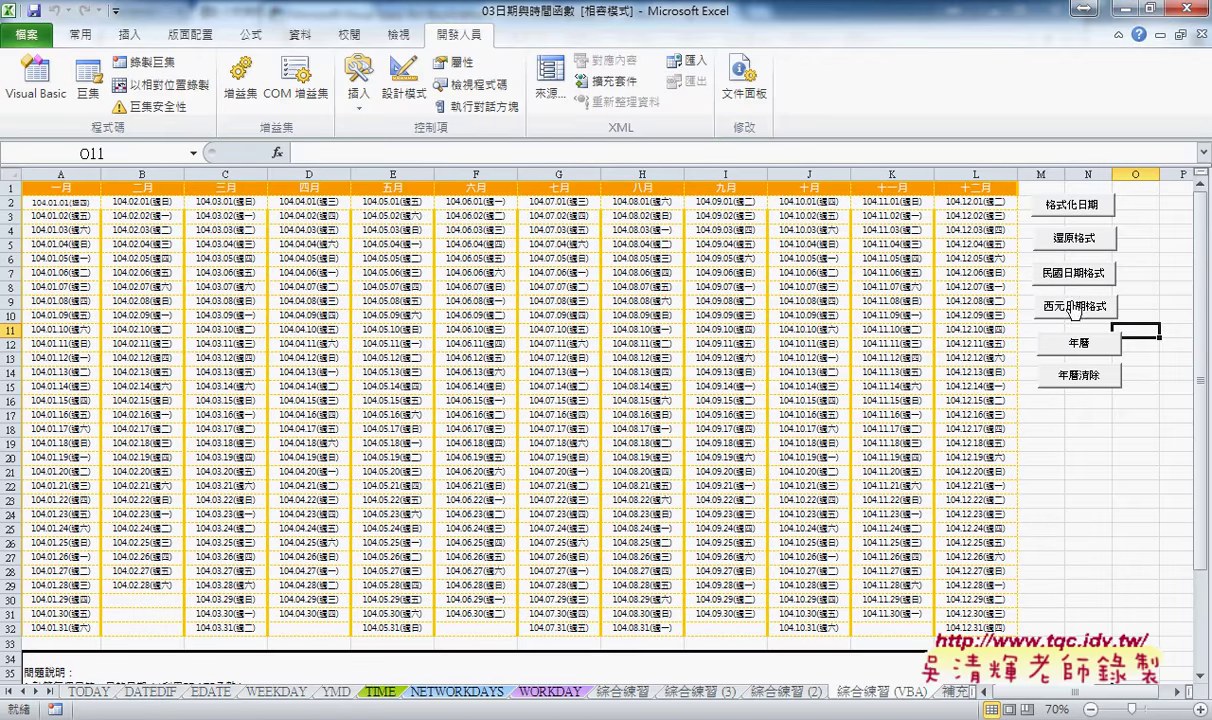
pyautogui.click(1074, 308)
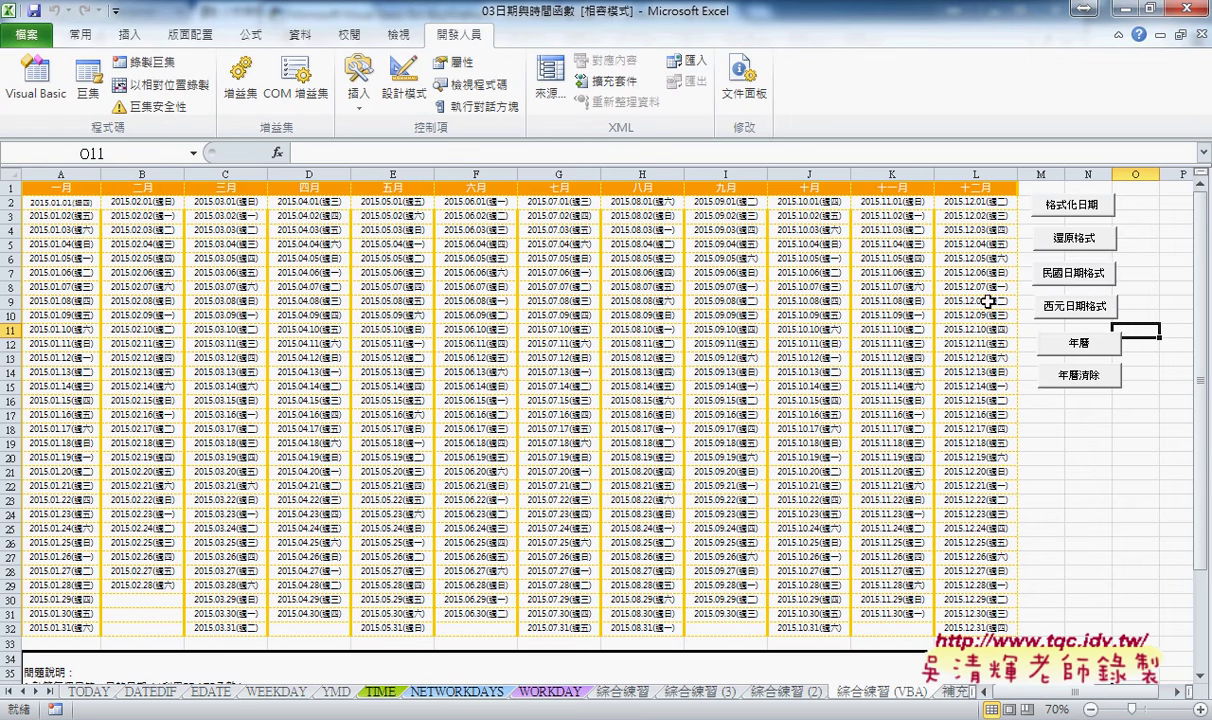
pyautogui.click(1075, 281)
pyautogui.click(1074, 273)
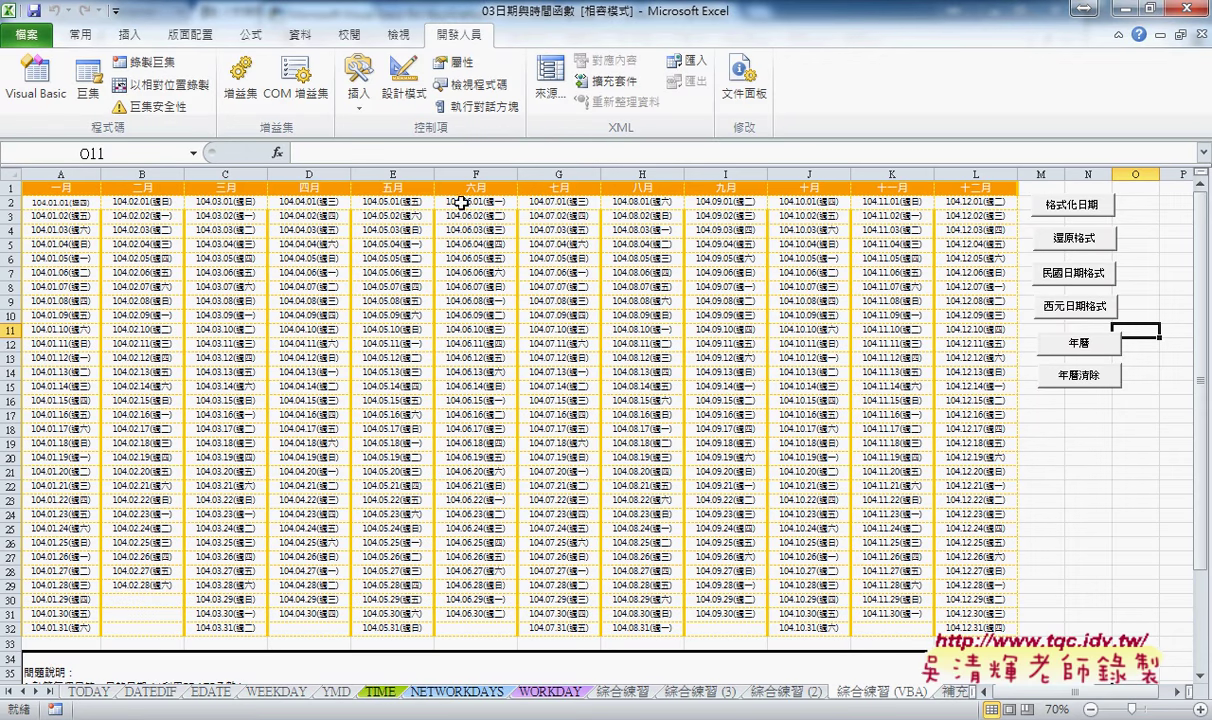
pyautogui.click(1075, 306)
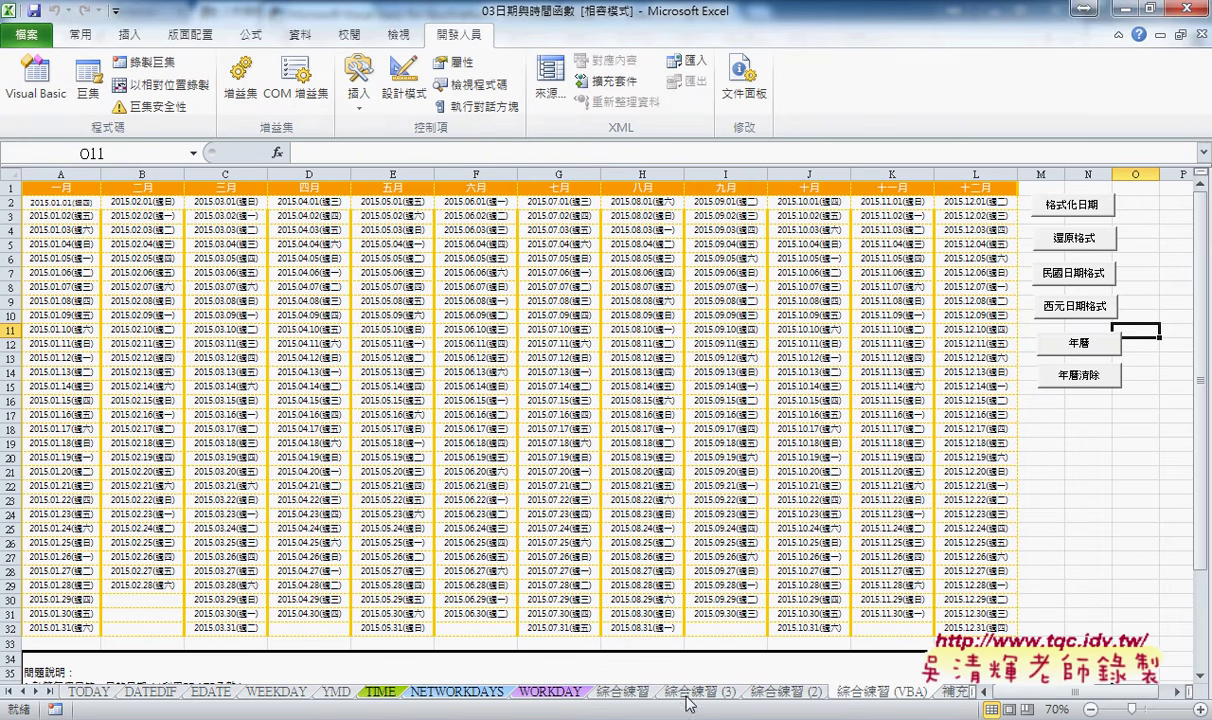
pyautogui.hotkey('alt', 'F11')
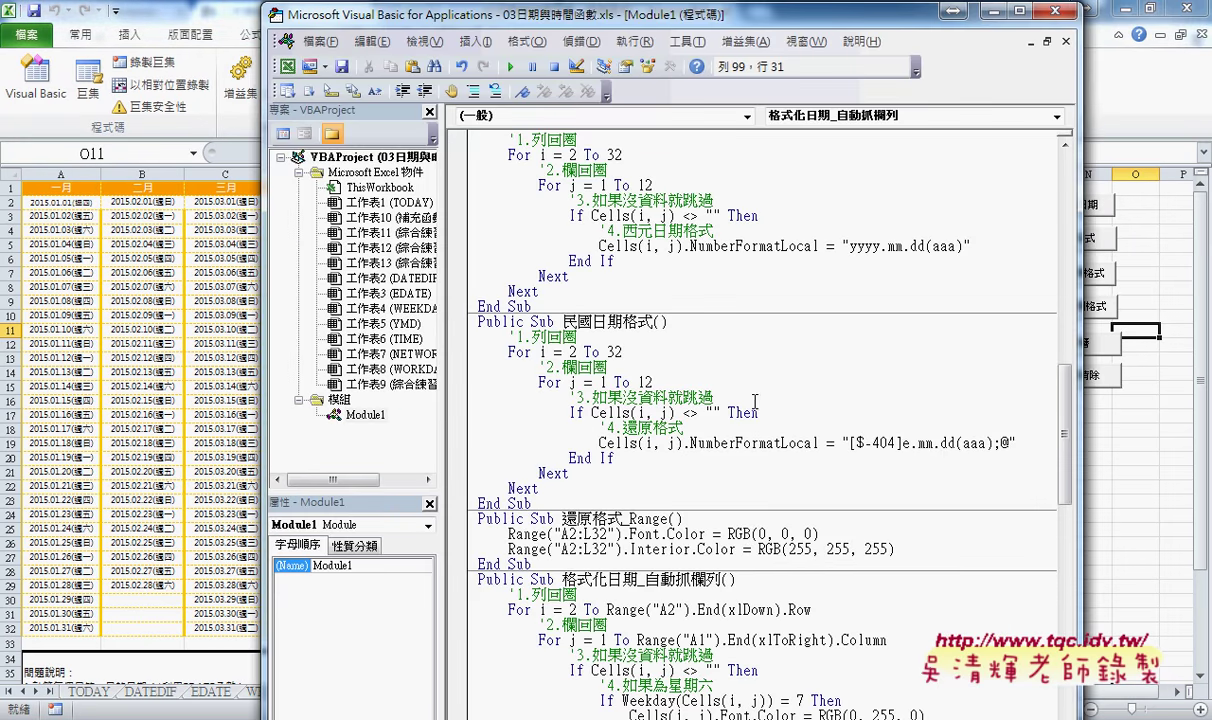
# Step: Insert an indented Application.ScreenUpdating = False line right after the Sub 西元日期格式() header
pyautogui.scroll(2, 668, 216)
pyautogui.click(686, 216)
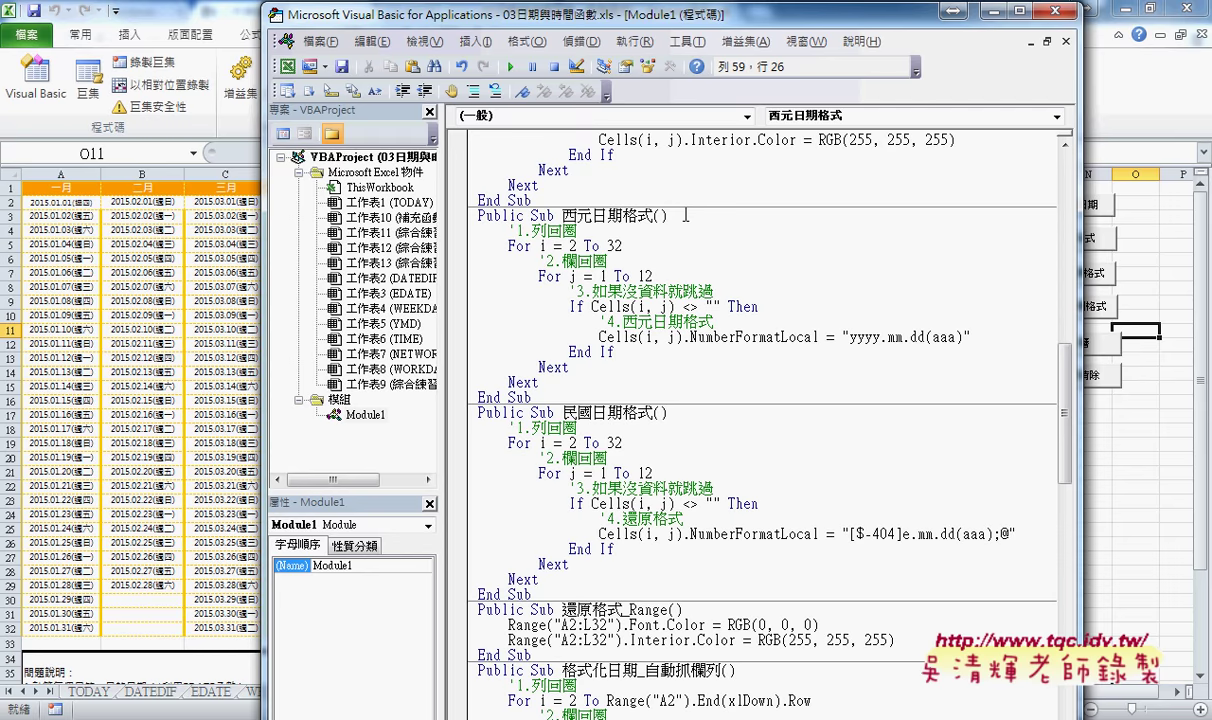
pyautogui.press('Return')
pyautogui.press('Tab')
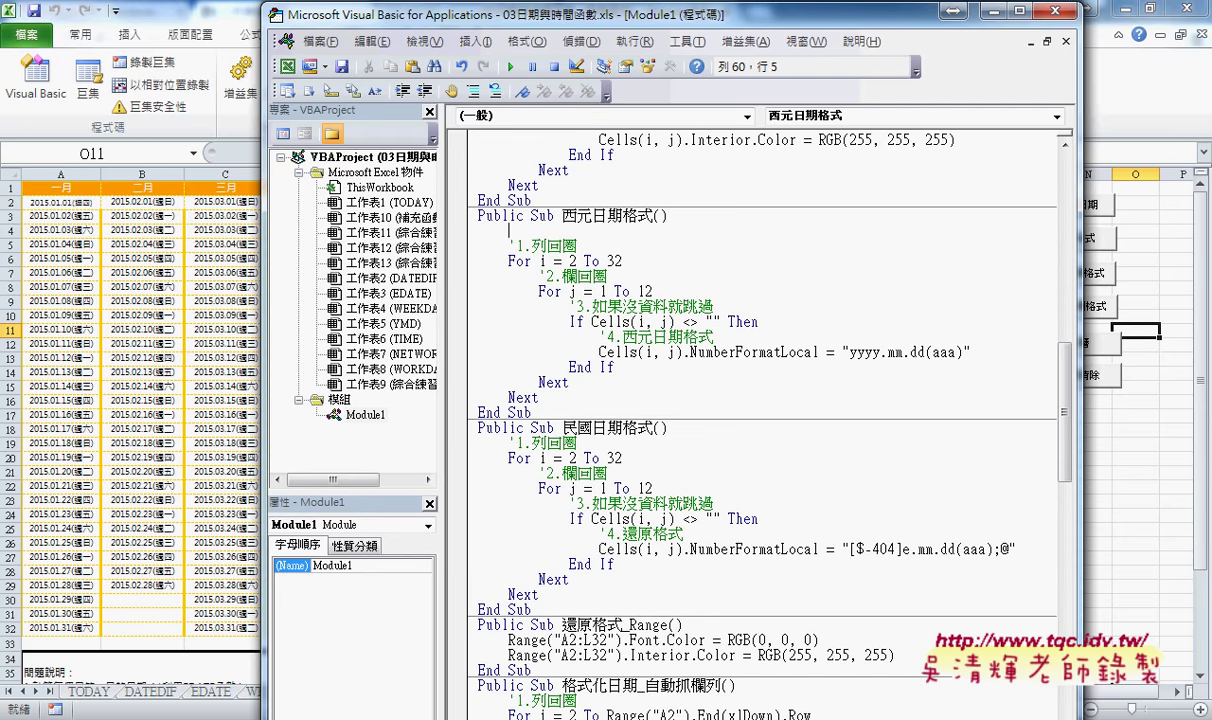
pyautogui.write('a')
pyautogui.write('pp')
pyautogui.write('lica')
pyautogui.write('t')
pyautogui.write('o')
pyautogui.write('n')
pyautogui.press('BackSpace')
pyautogui.press('BackSpace')
pyautogui.write('ion')
pyautogui.write('.')
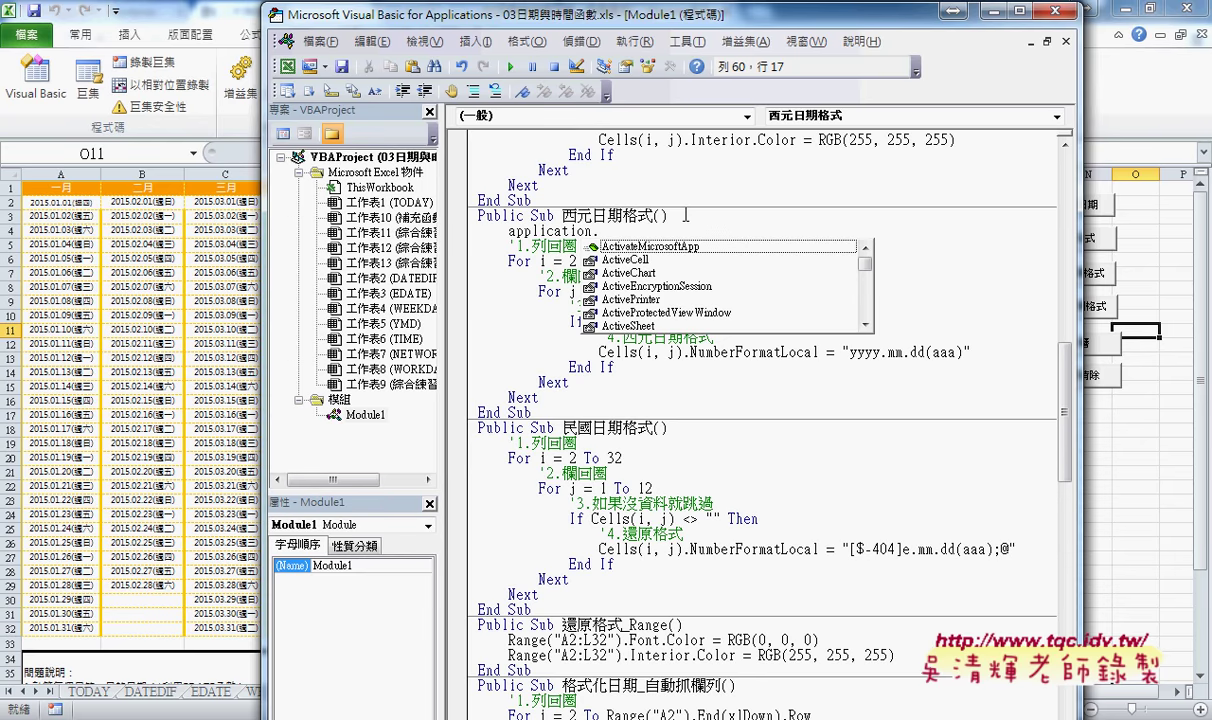
pyautogui.write('s')
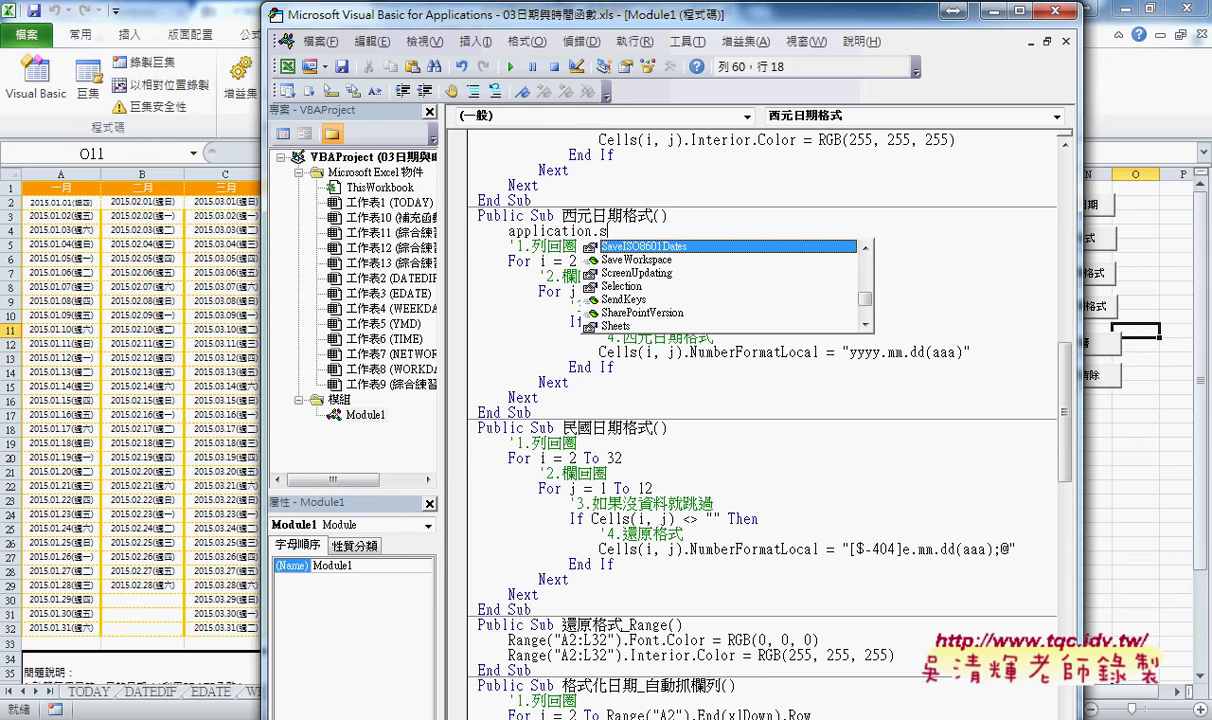
pyautogui.write('creenUpdating')
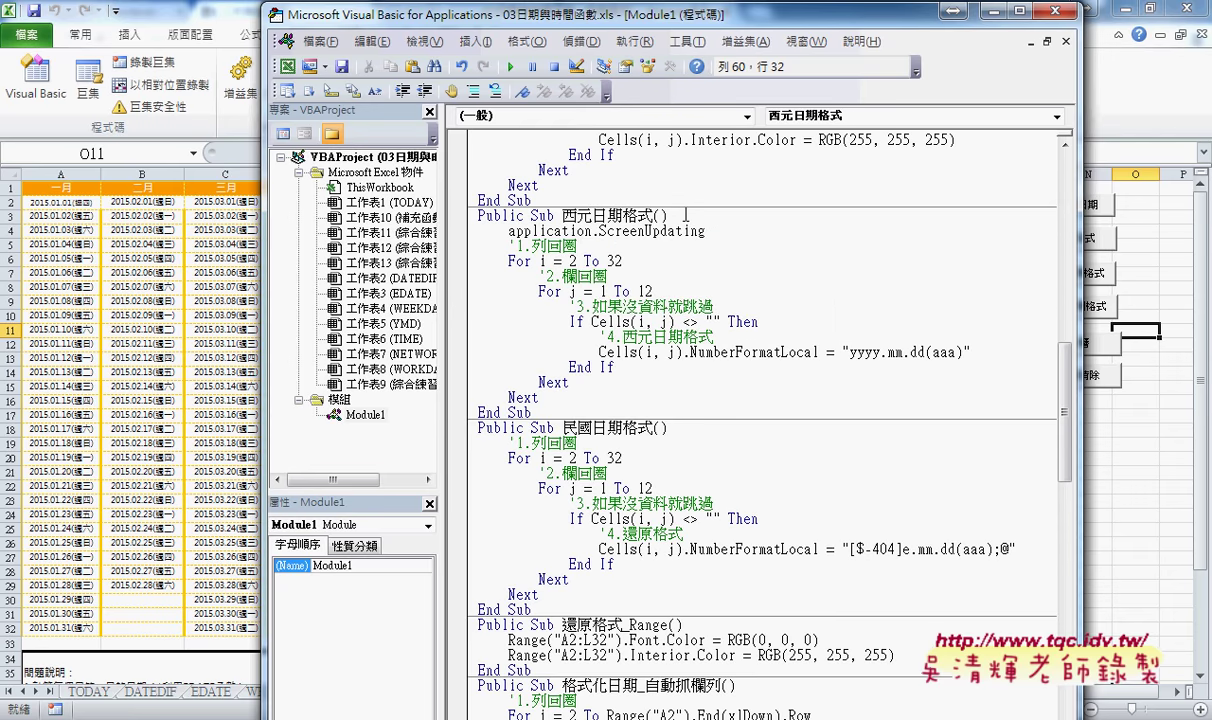
pyautogui.write(' =False')
pyautogui.moveTo(508, 231); pyautogui.dragTo(768, 232)
pyautogui.hotkey('ctrl', 'c')
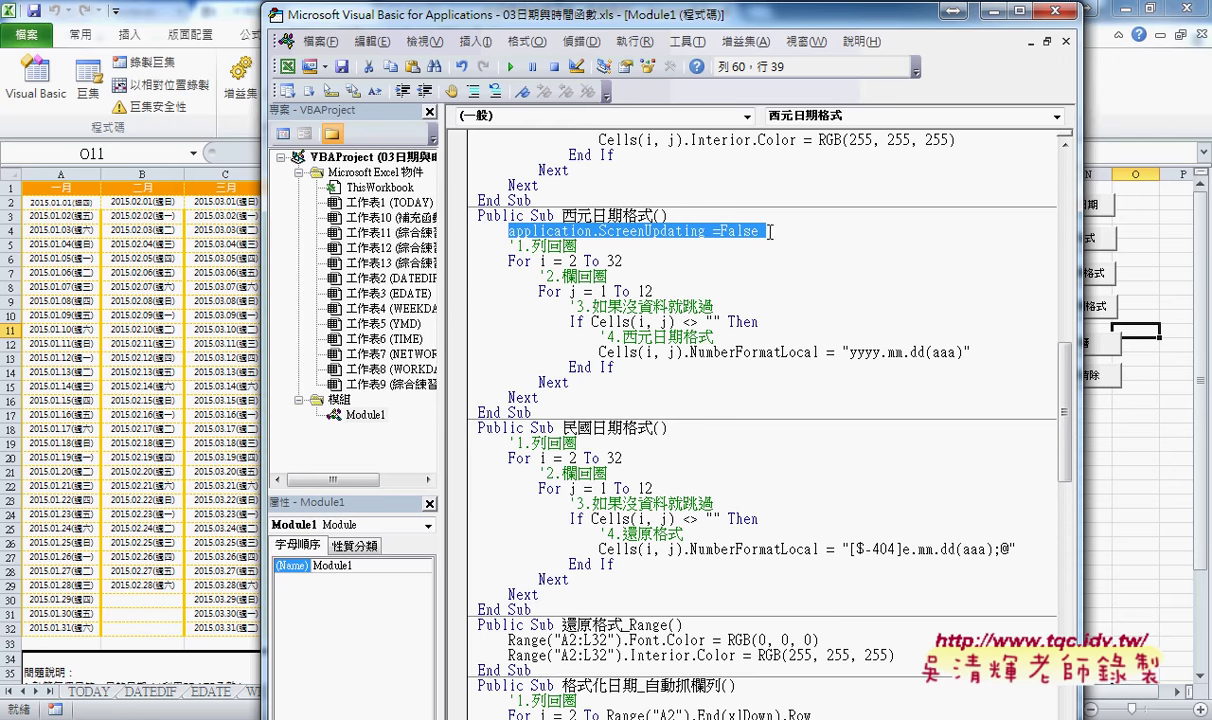
# Step: Add Application.ScreenUpdating = True on a new line after the loop's last Next
pyautogui.click(560, 398)
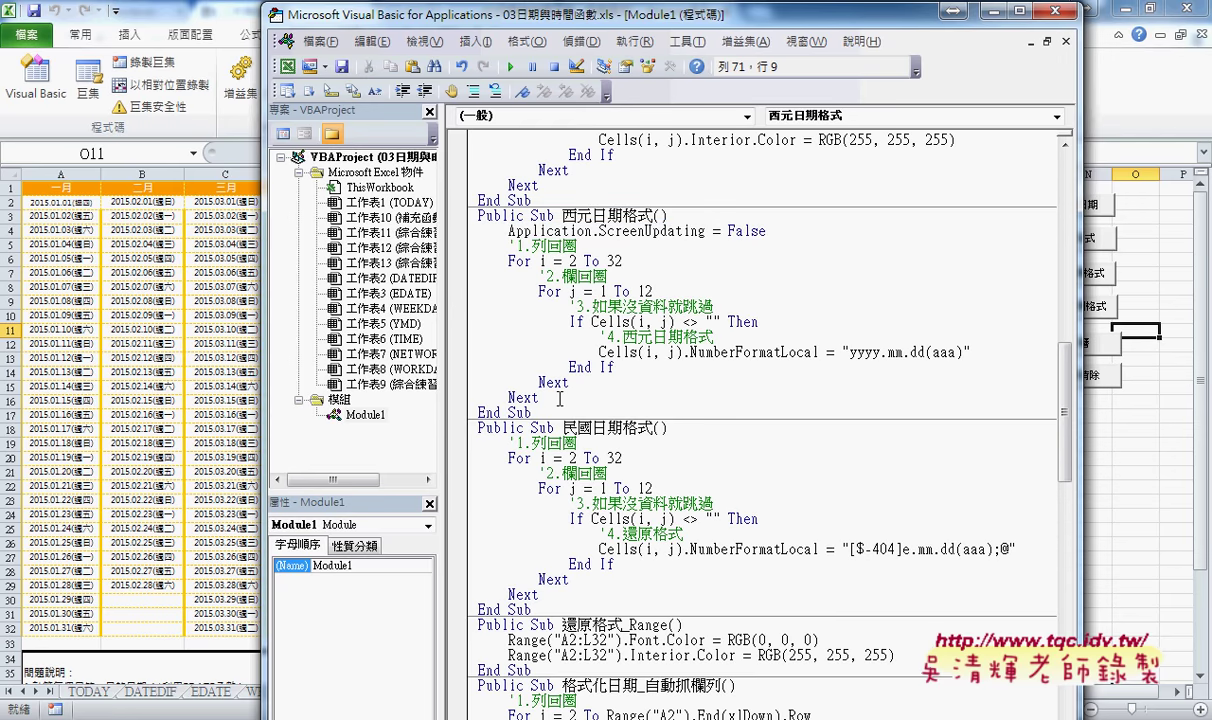
pyautogui.press('Return')
pyautogui.hotkey('ctrl', 'v')
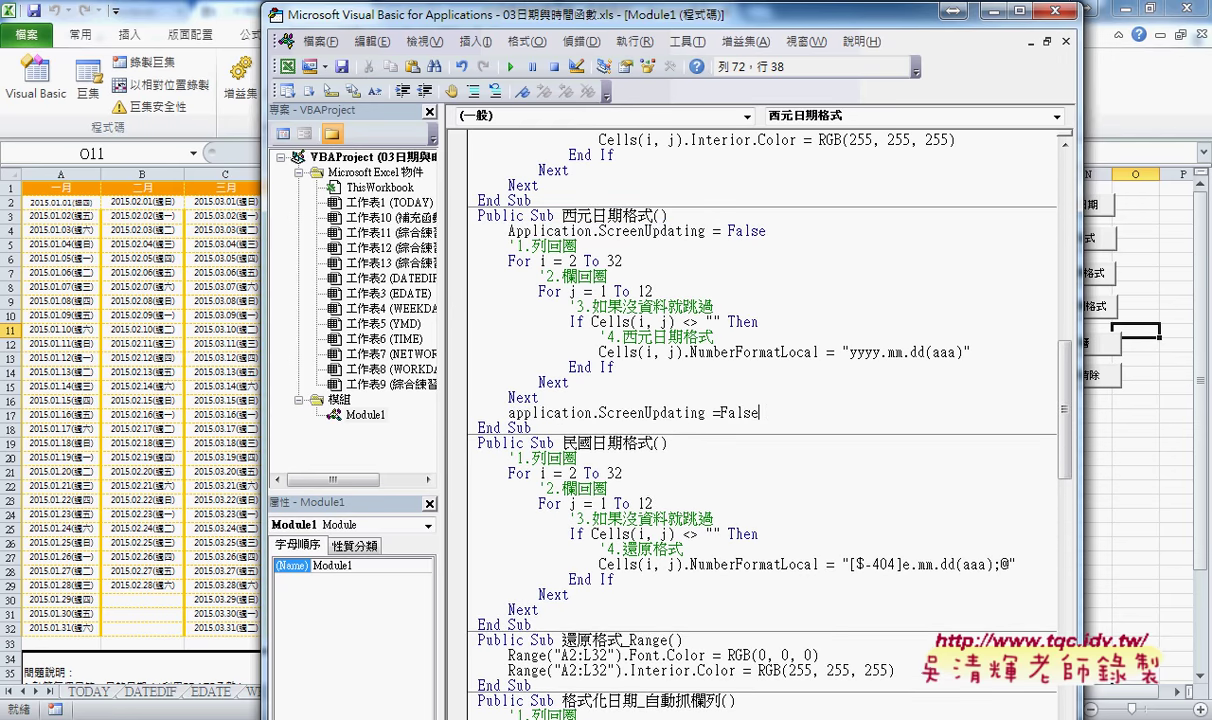
pyautogui.press('BackSpace')
pyautogui.press('BackSpace')
pyautogui.press('BackSpace')
pyautogui.press('BackSpace')
pyautogui.press('BackSpace')
pyautogui.write('=')
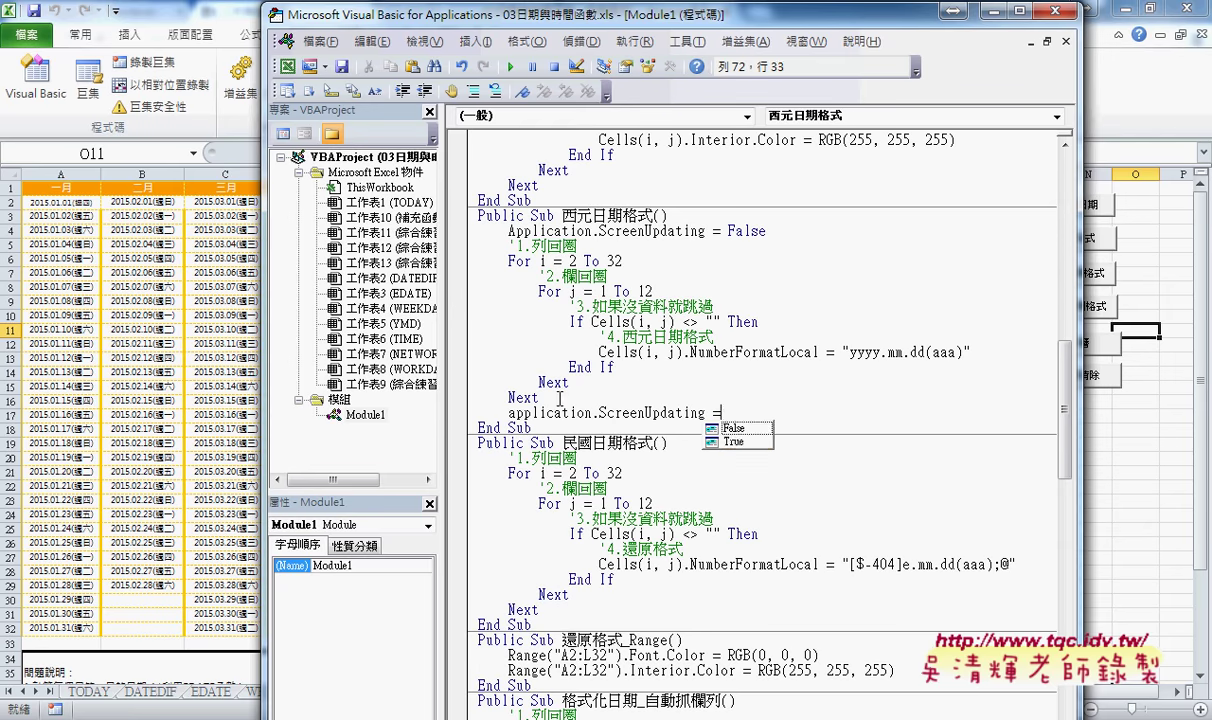
pyautogui.write('t')
pyautogui.press('Tab')
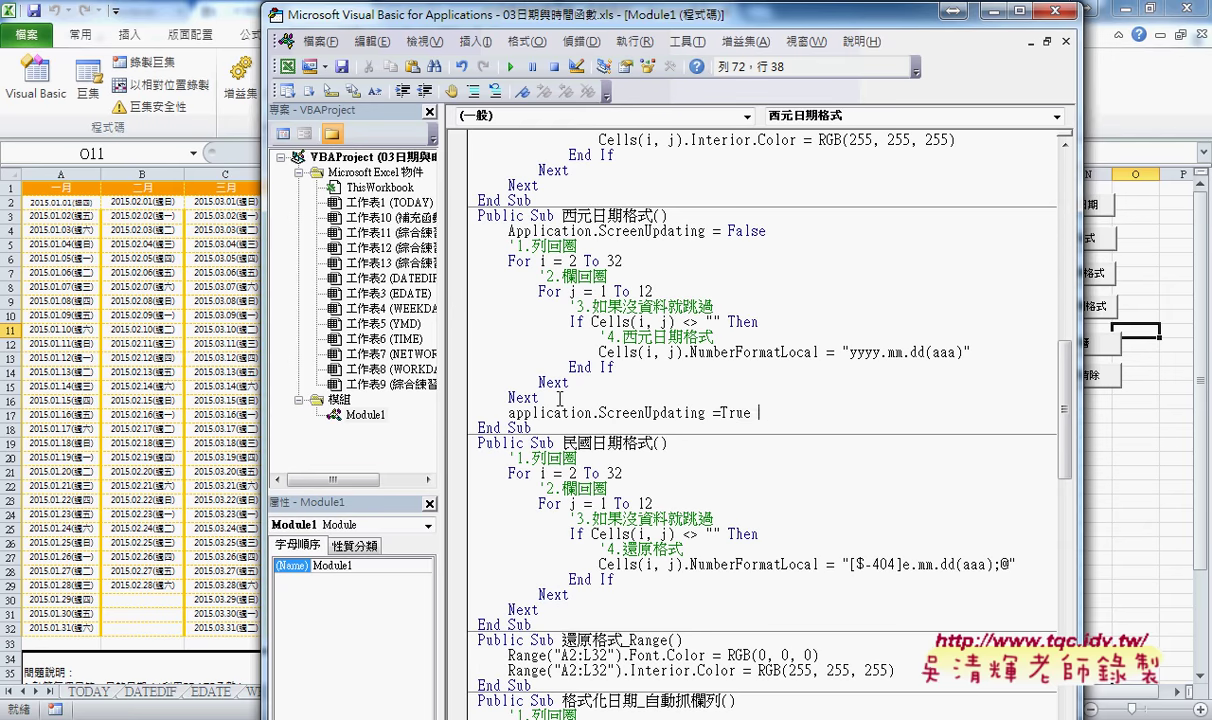
pyautogui.press('Down')
# Step: Retype the opening statement as Application.ScreenUpdating = False and select the 西元日期格式 name
pyautogui.moveTo(508, 231); pyautogui.dragTo(598, 231)
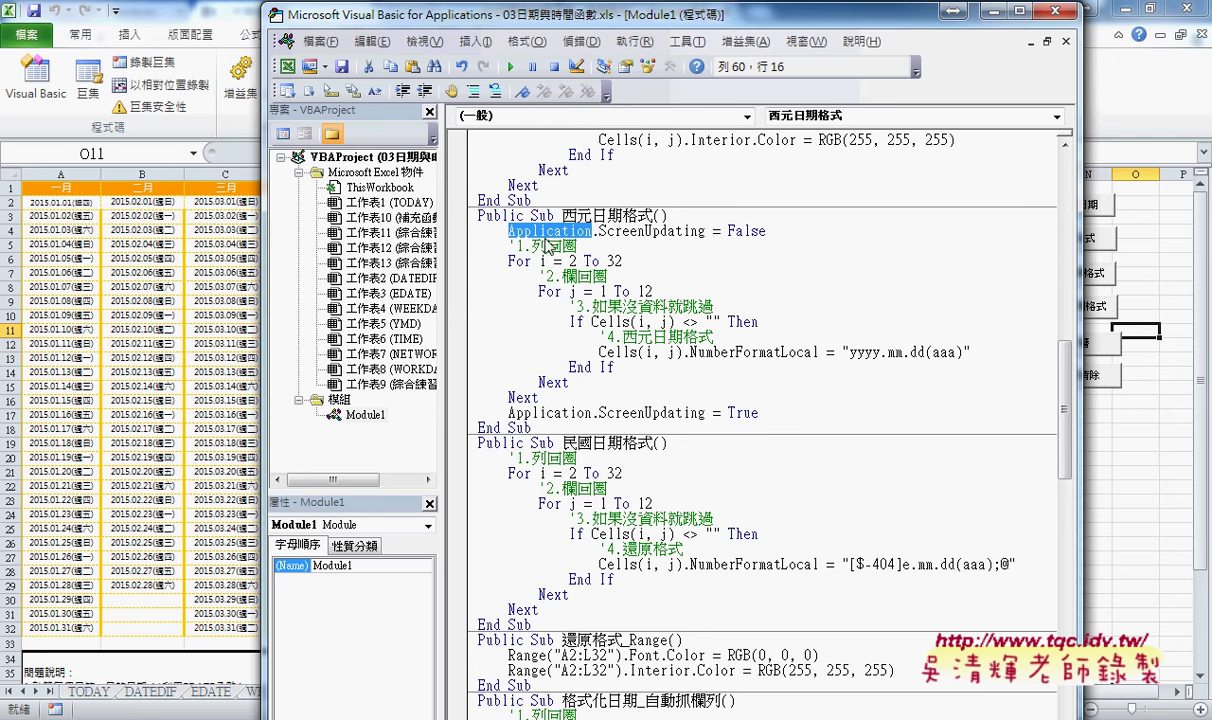
pyautogui.moveTo(596, 231); pyautogui.dragTo(800, 233)
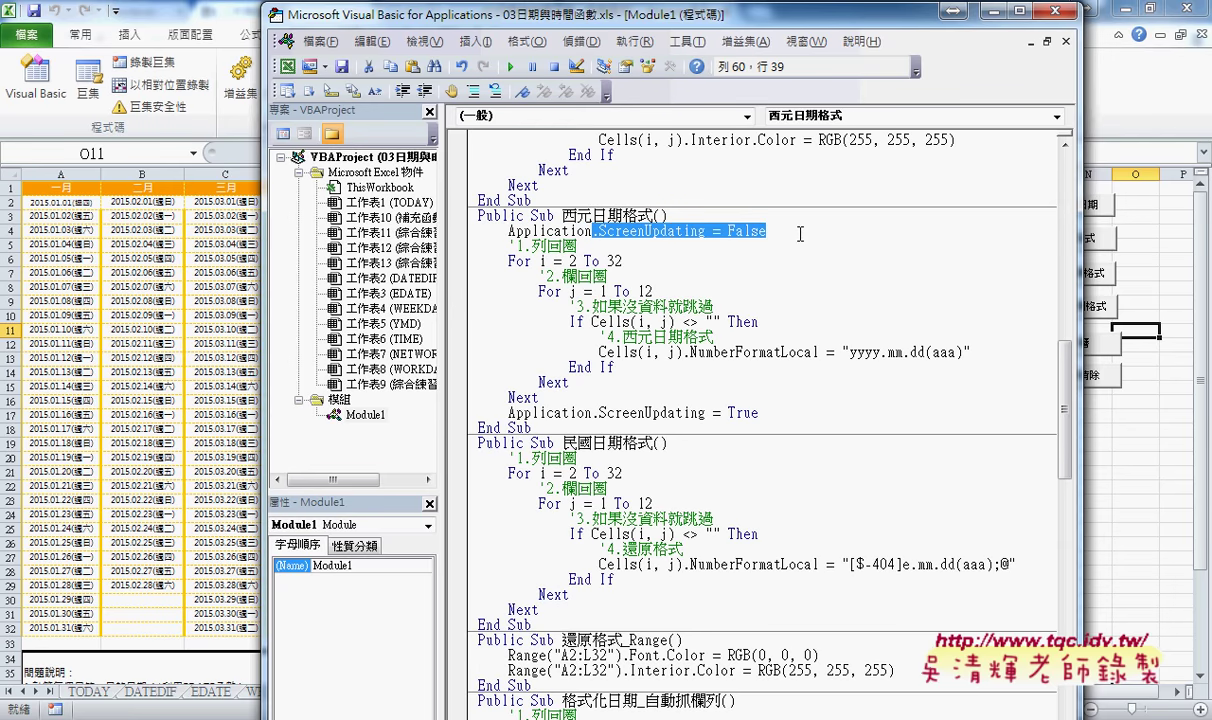
pyautogui.write('.')
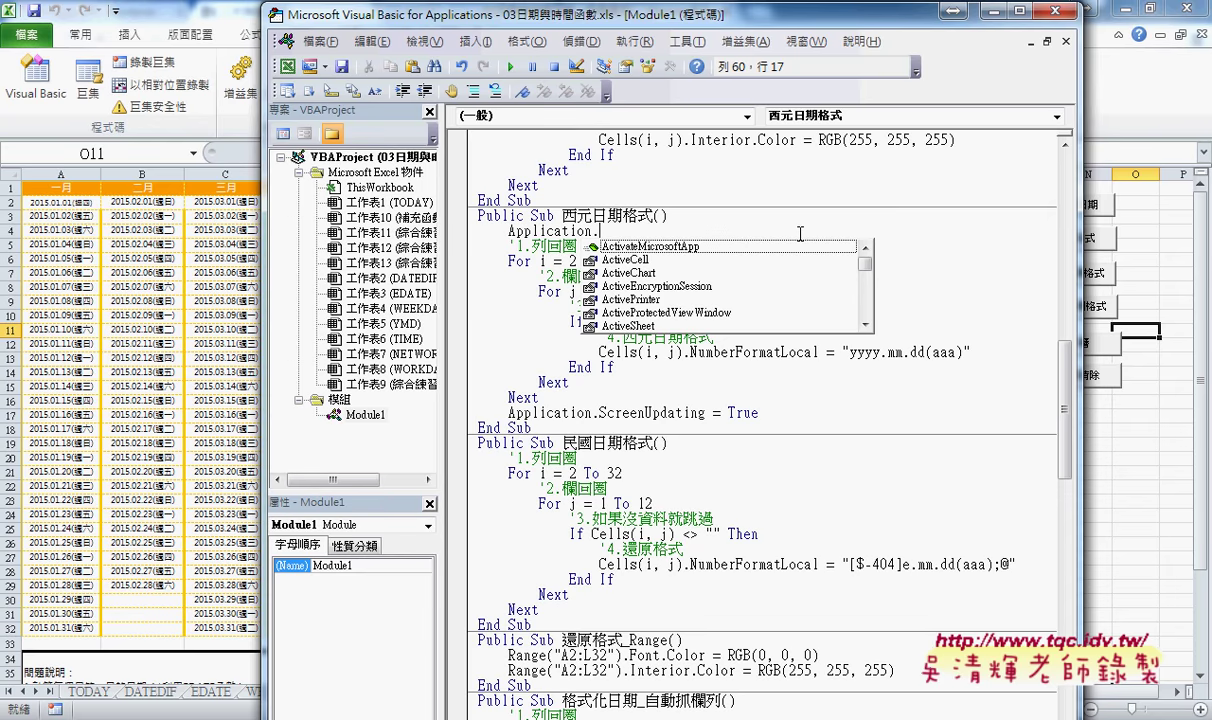
pyautogui.write('sc')
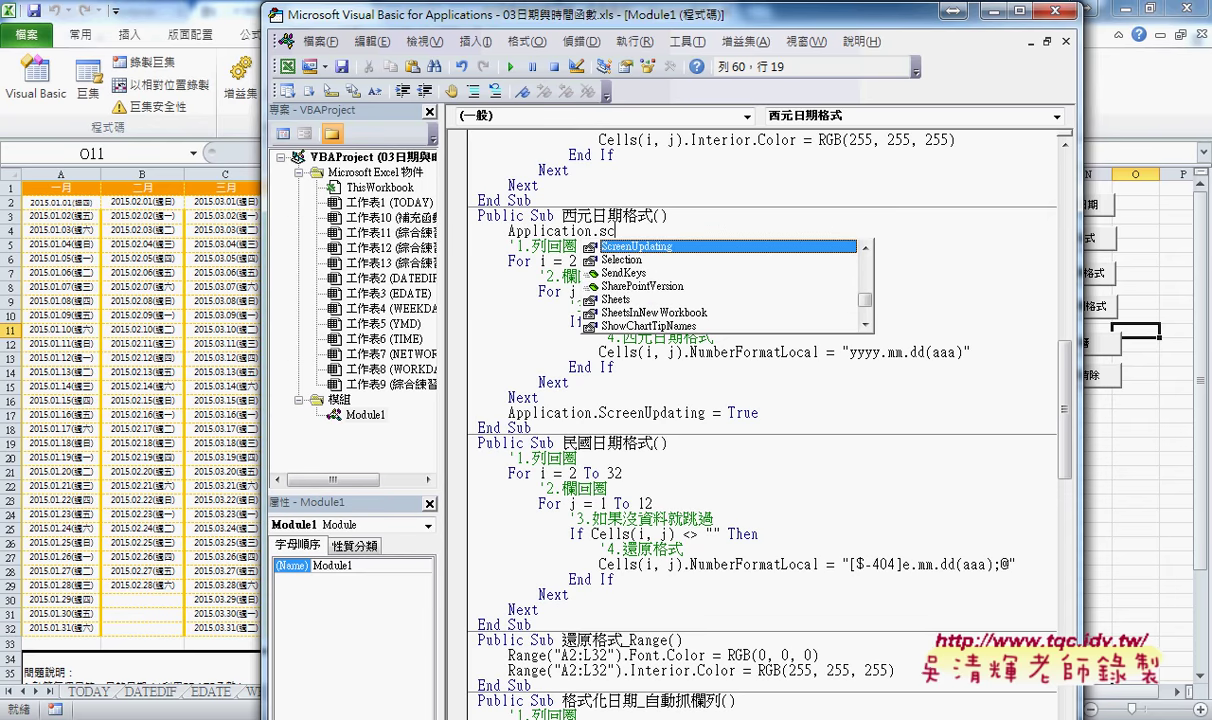
pyautogui.write(' =')
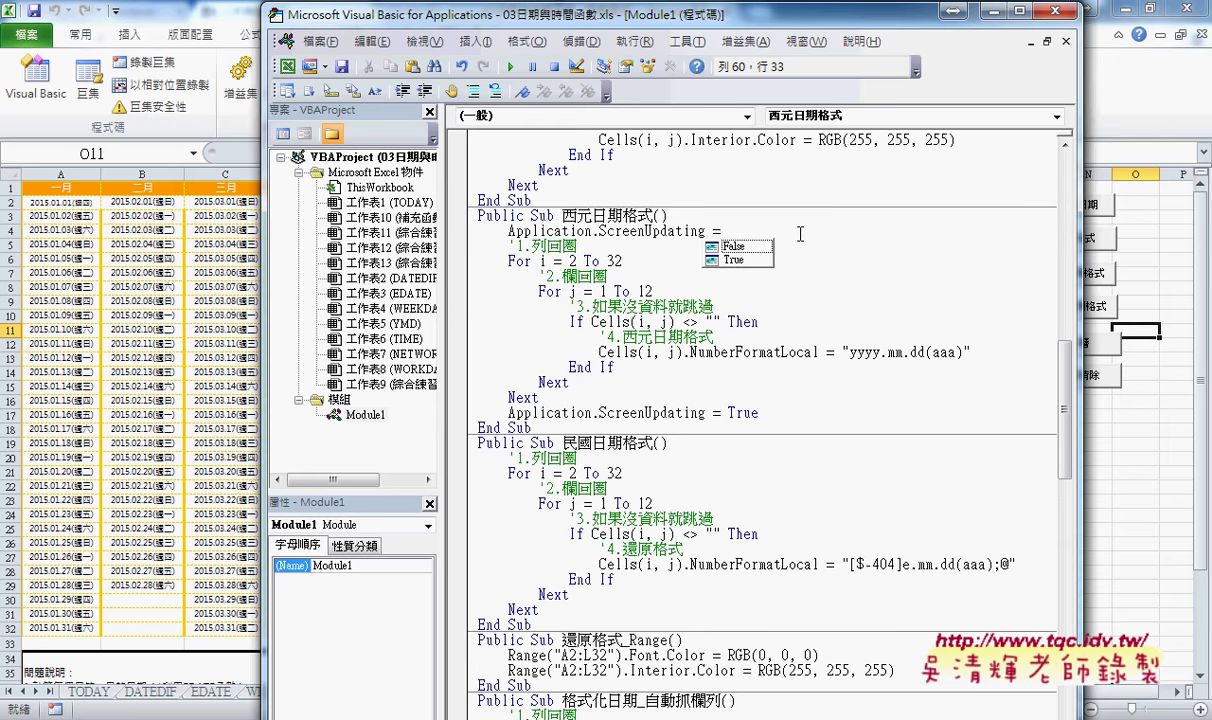
pyautogui.write('f')
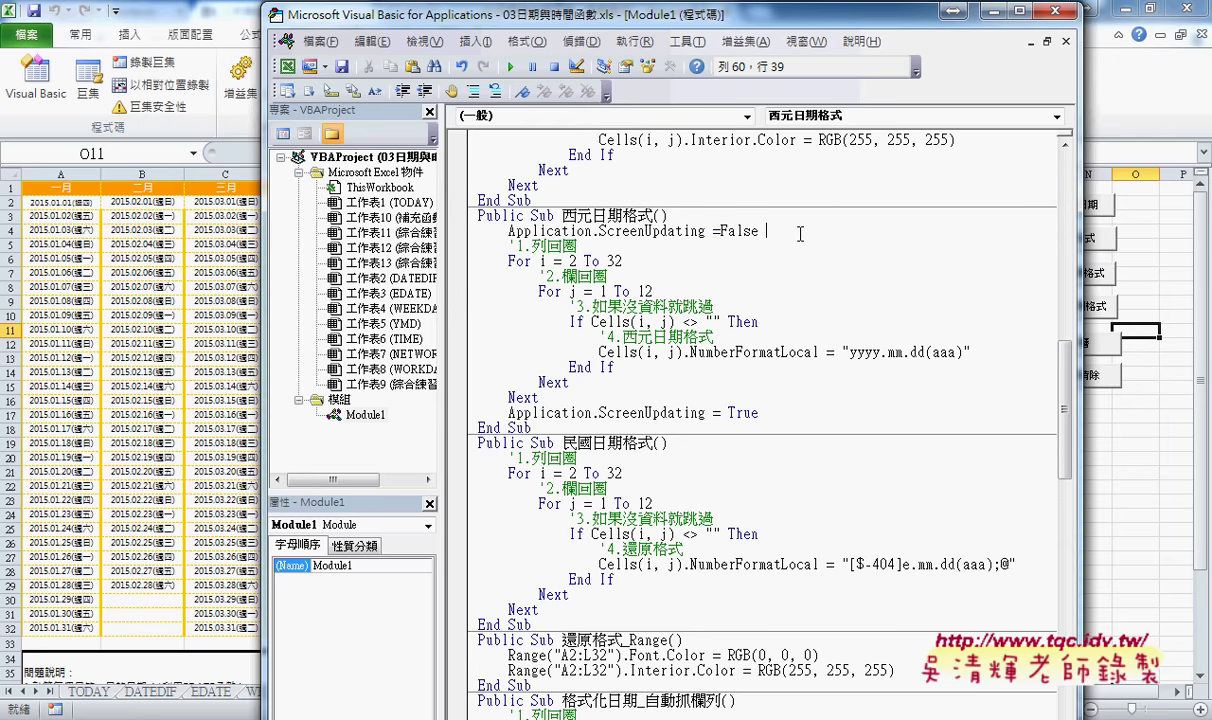
pyautogui.press('Down')
pyautogui.press('Down')
pyautogui.press('Down')
pyautogui.press('Down')
pyautogui.moveTo(562, 215); pyautogui.dragTo(655, 215)
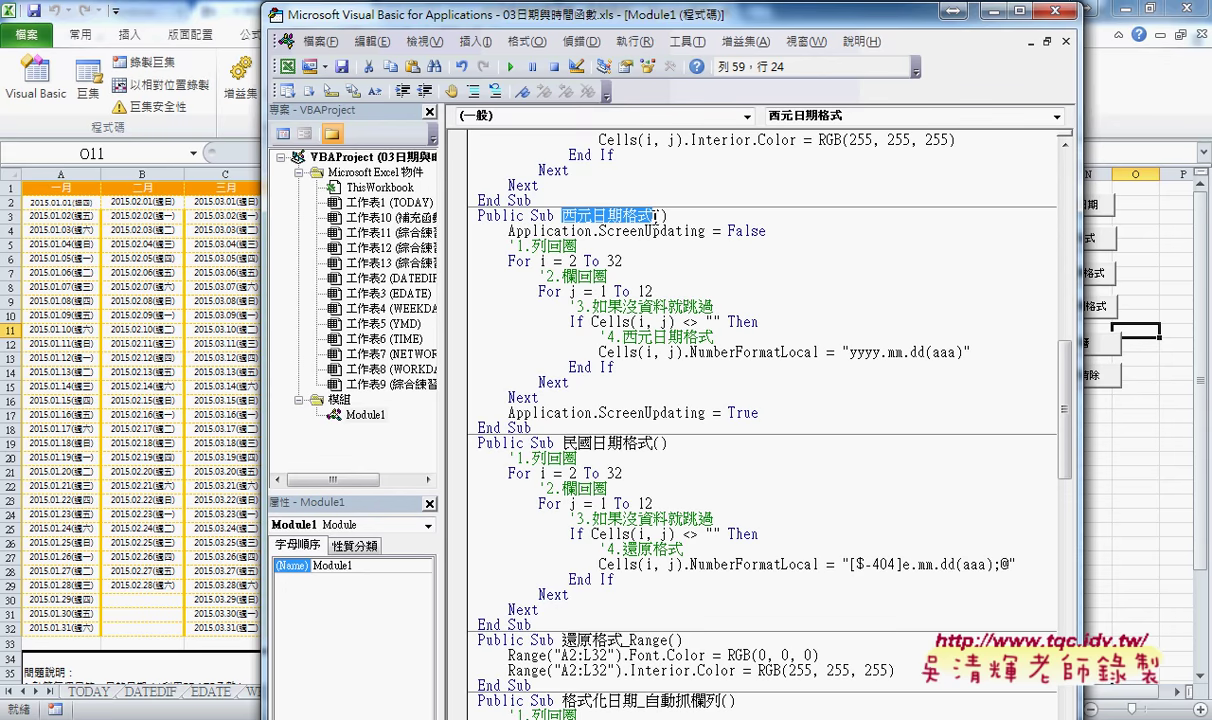
pyautogui.click(993, 12)
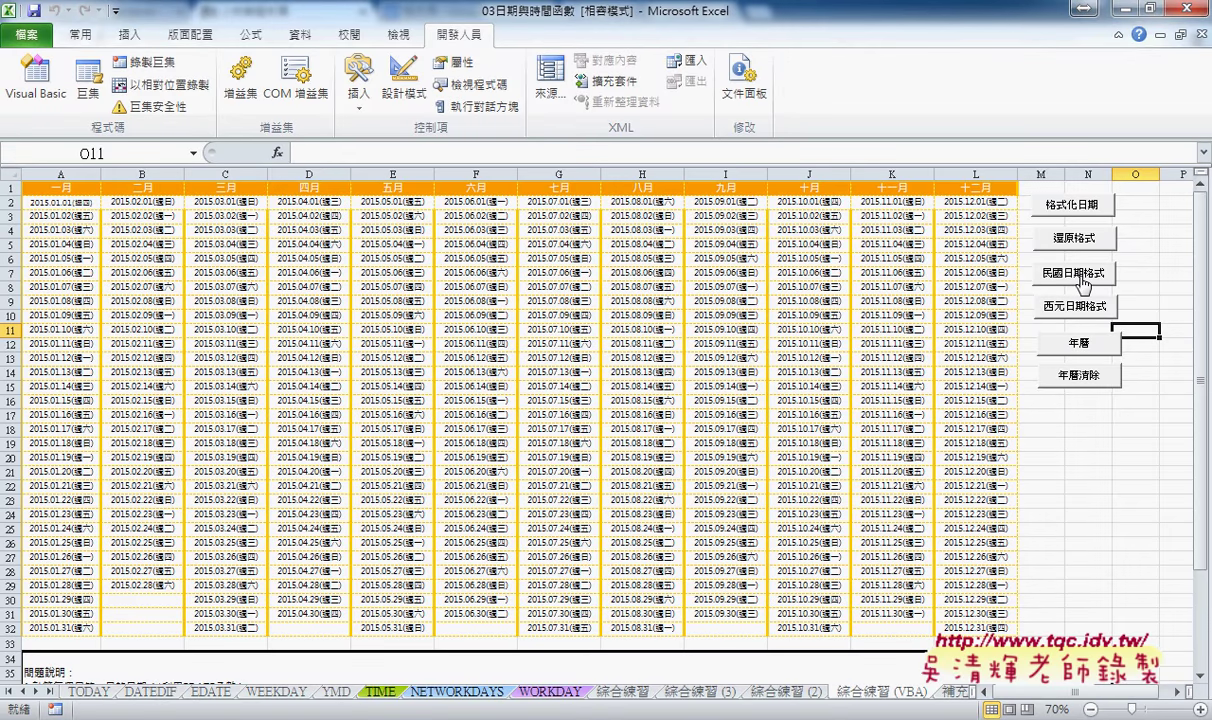
pyautogui.click(1083, 273)
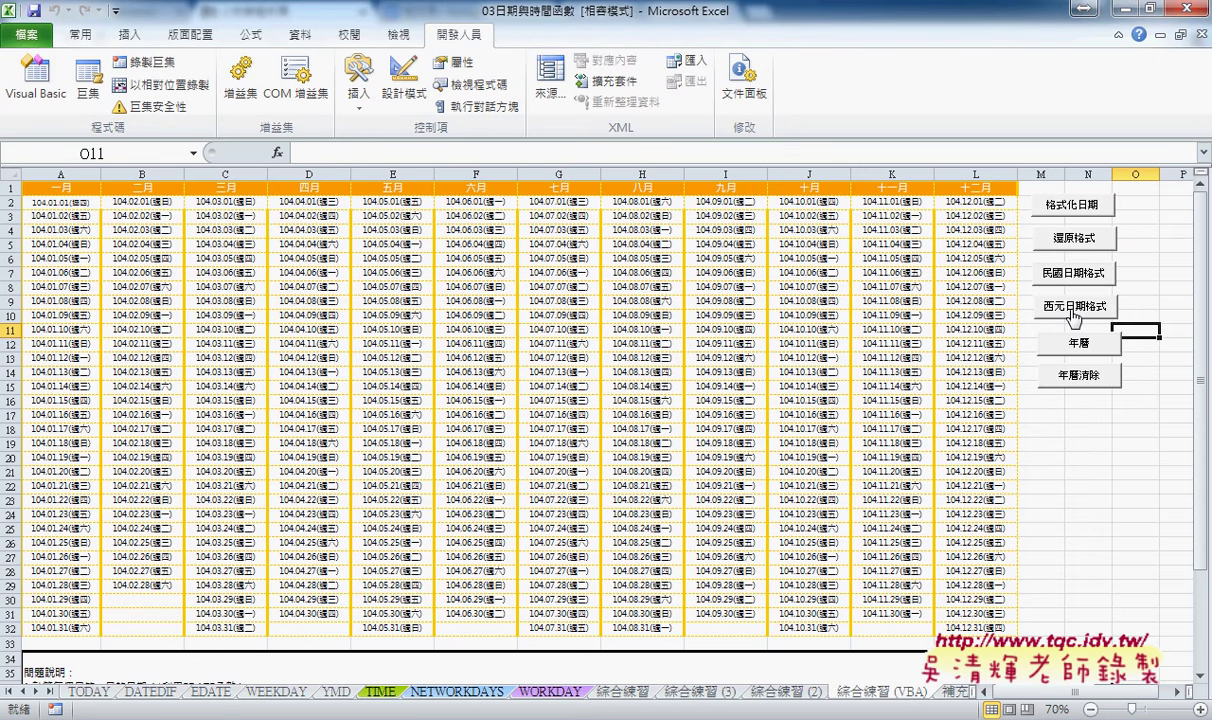
pyautogui.click(1074, 317)
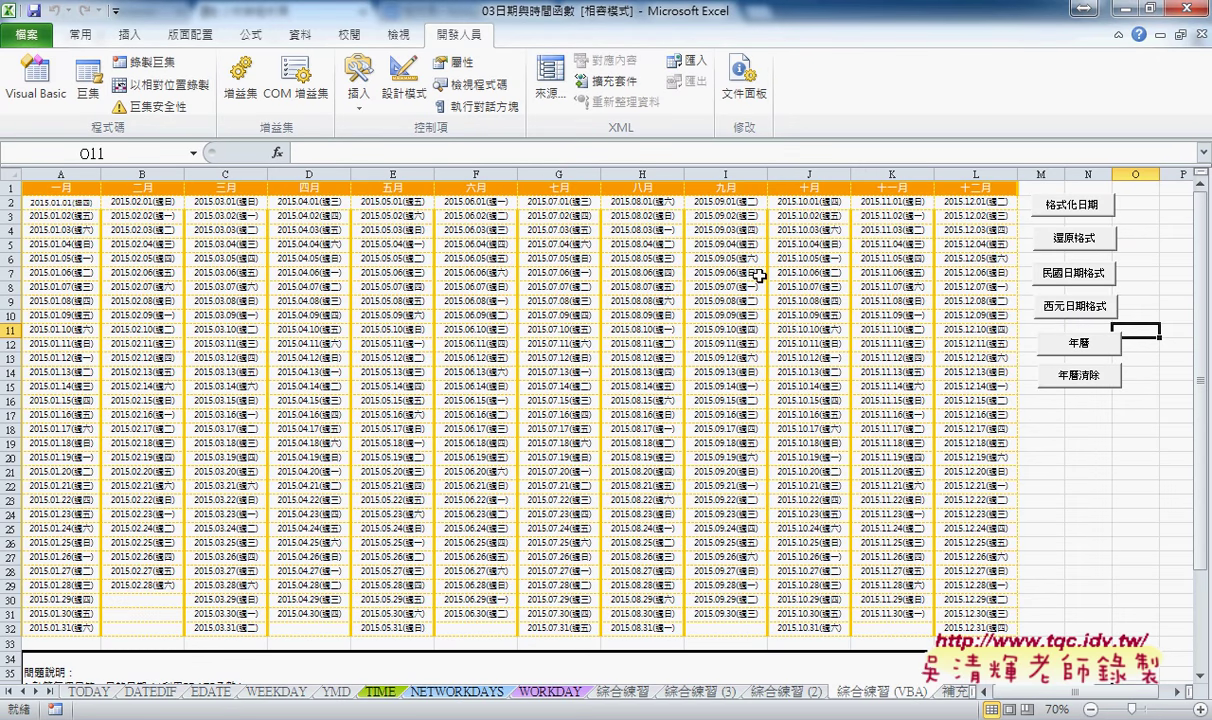
pyautogui.click(1074, 276)
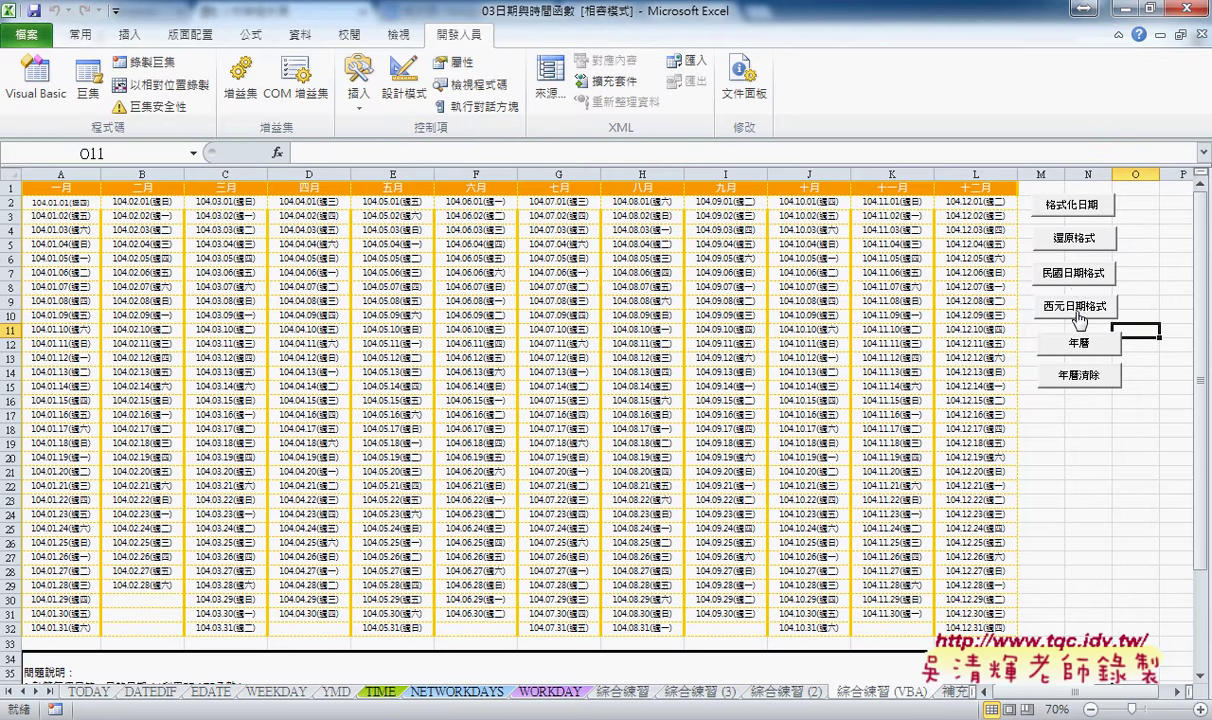
pyautogui.click(1077, 311)
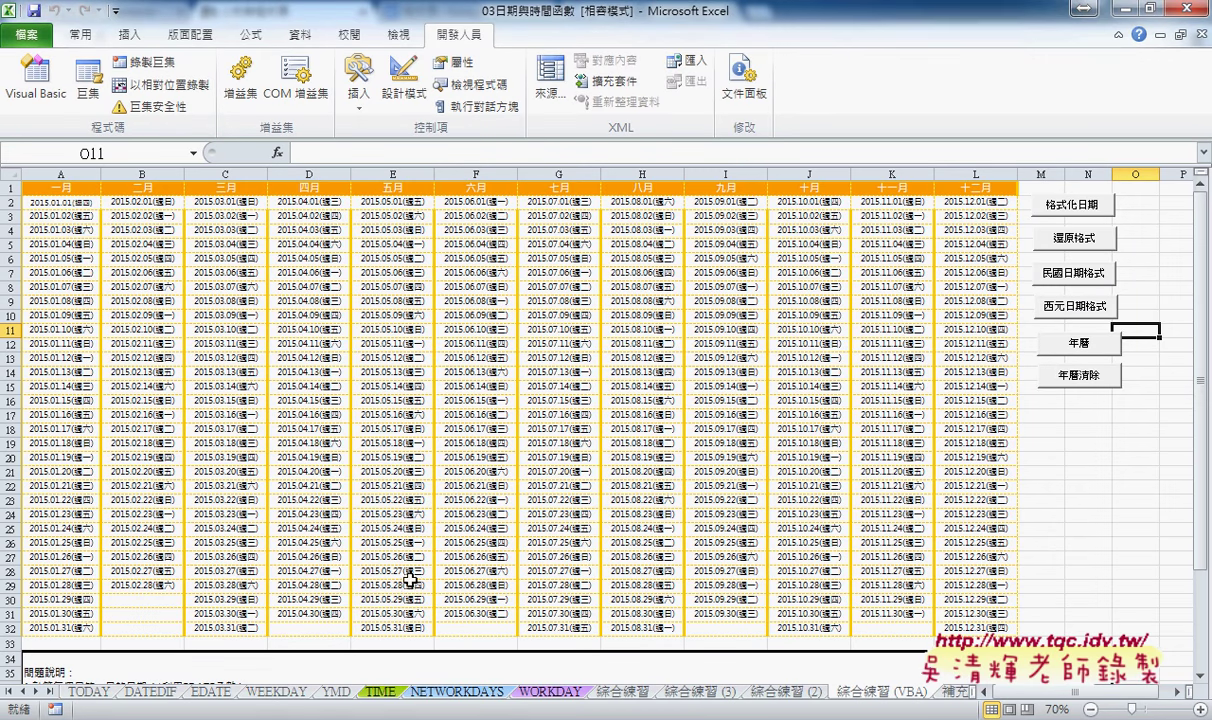
pyautogui.click(408, 660)
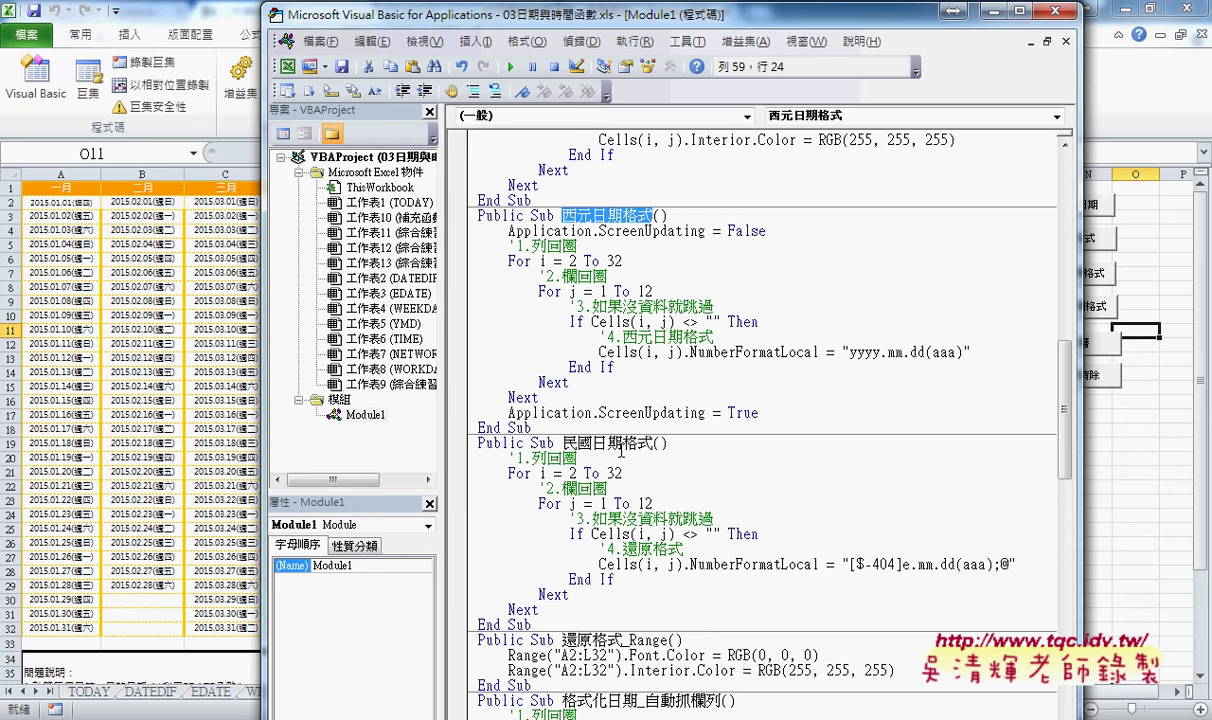
# Step: Build the 2017 calendar with the 年曆 button and year 2017, then reopen the macro code
pyautogui.scroll(-3, 621, 450)
pyautogui.scroll(-2, 621, 450)
pyautogui.scroll(-2, 621, 450)
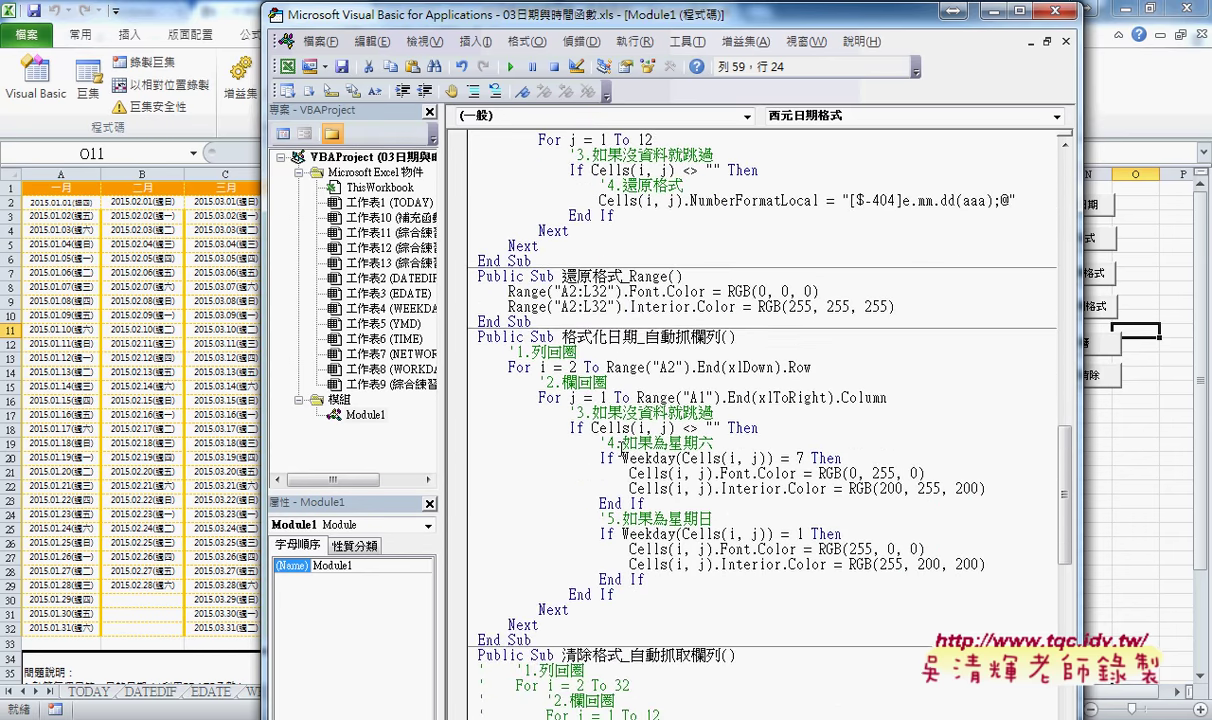
pyautogui.scroll(-2, 621, 450)
pyautogui.scroll(-5, 621, 450)
pyautogui.scroll(-4, 621, 449)
pyautogui.scroll(-2, 621, 449)
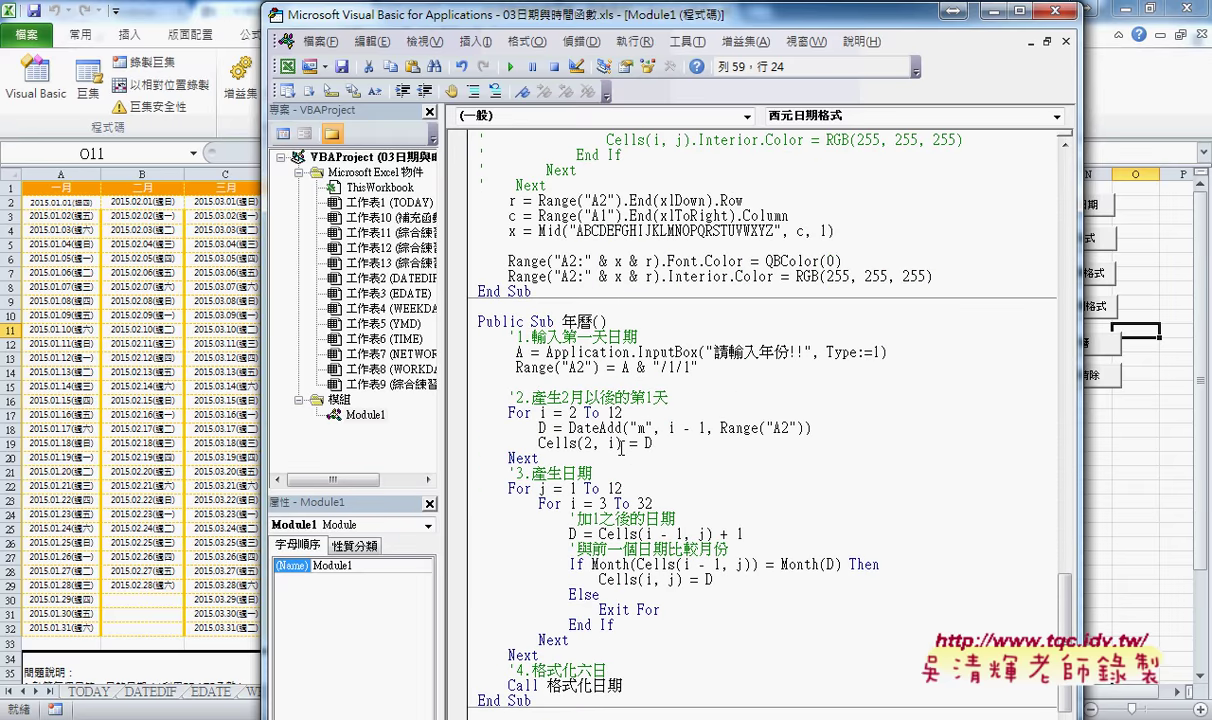
pyautogui.scroll(-1, 626, 446)
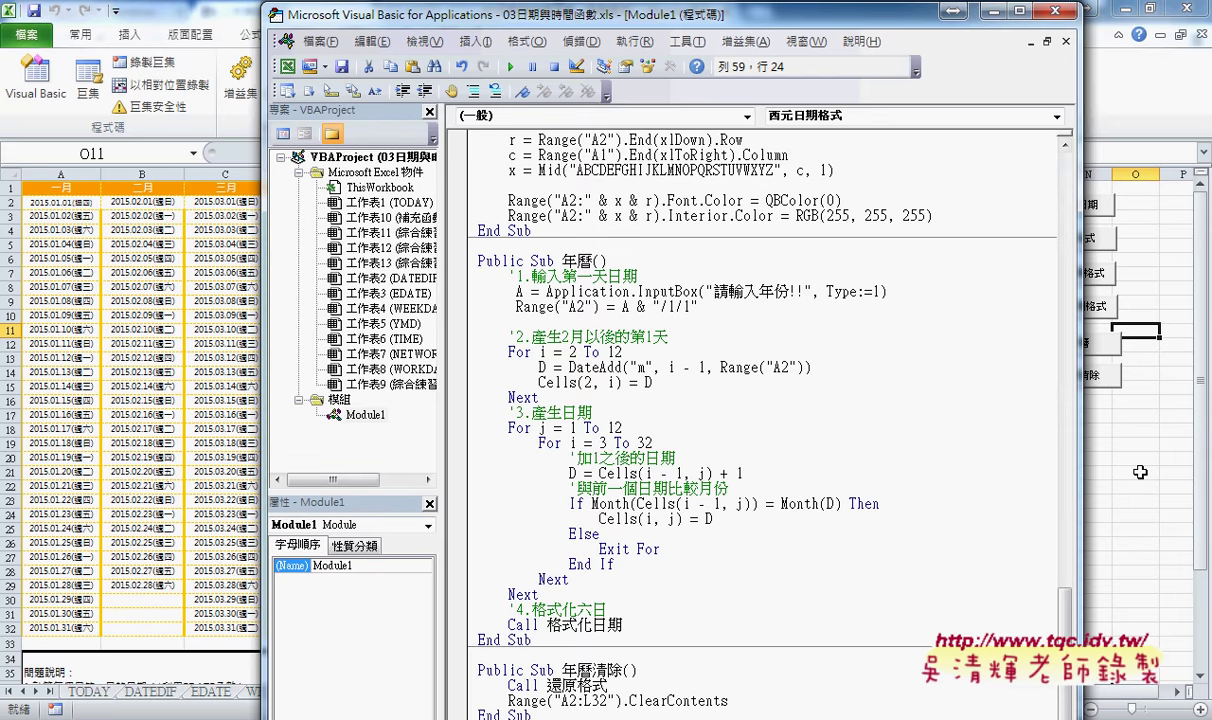
pyautogui.click(1082, 446)
pyautogui.click(1082, 346)
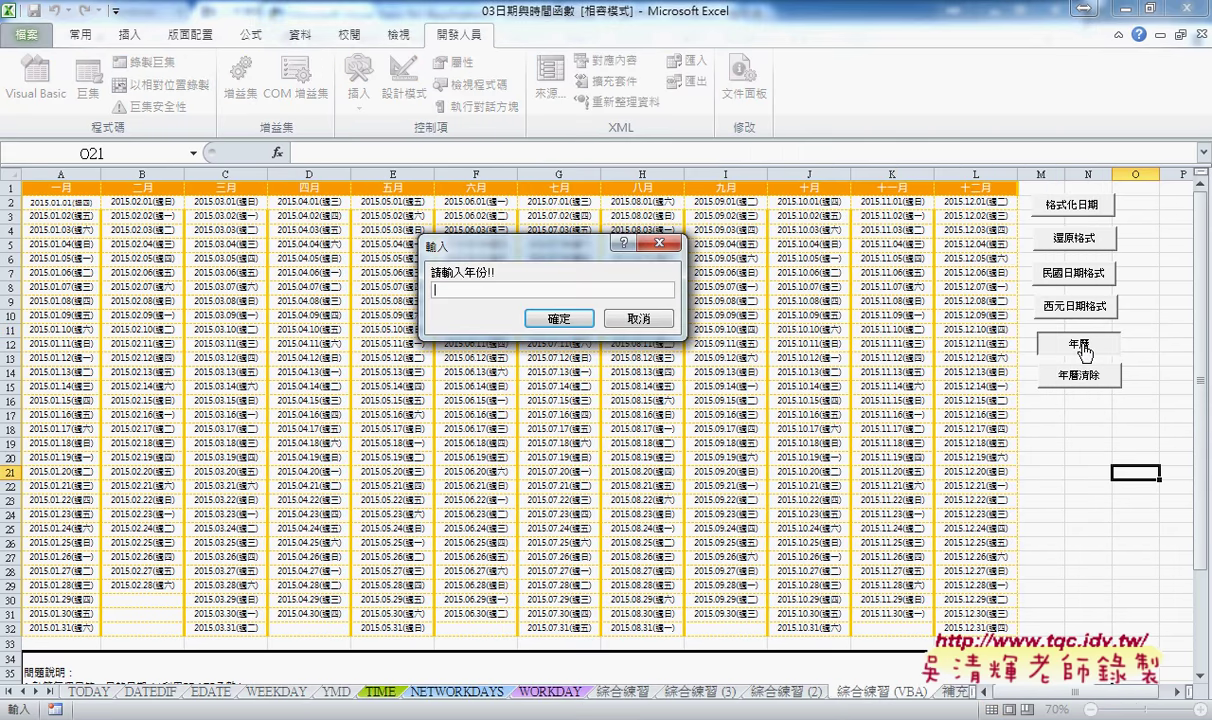
pyautogui.write('20')
pyautogui.write('17')
pyautogui.click(575, 330)
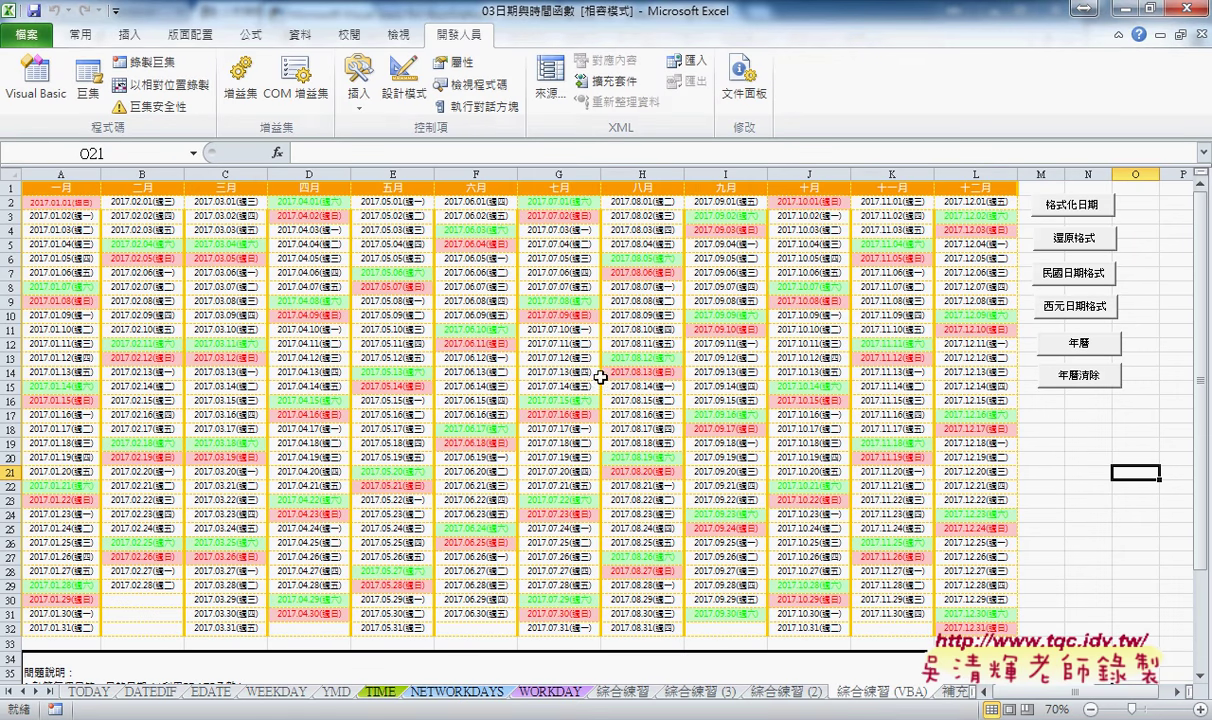
pyautogui.hotkey('alt', 'F11')
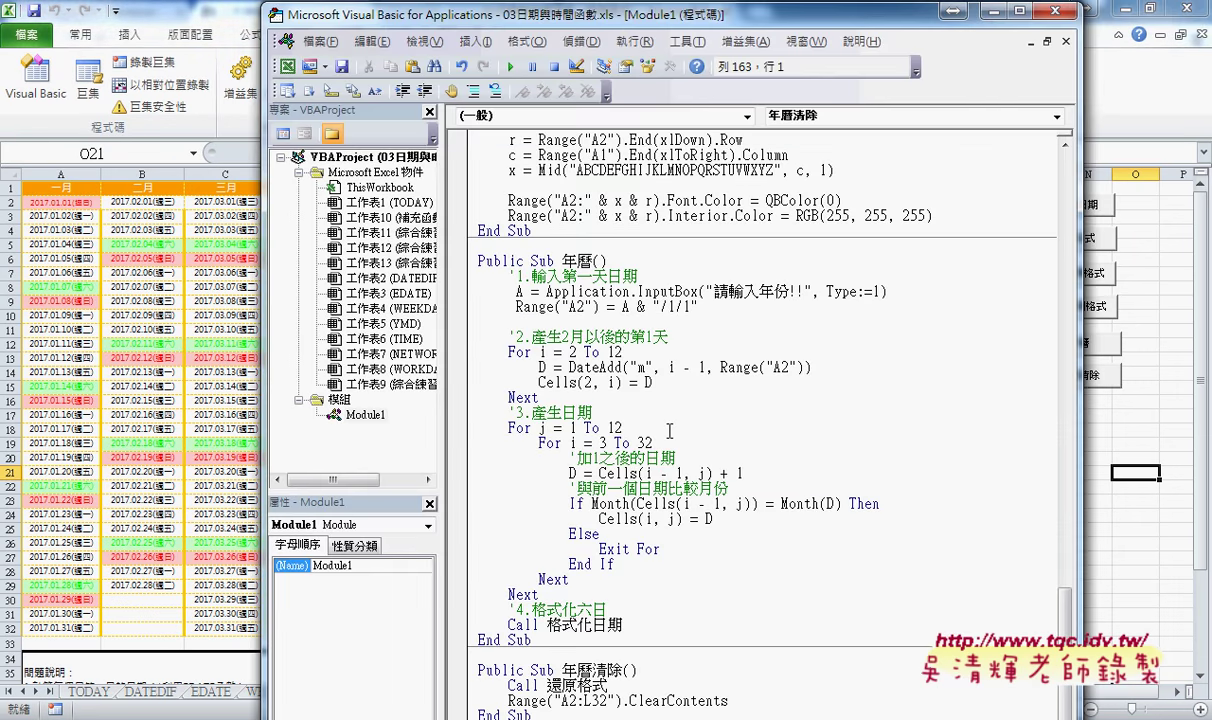
pyautogui.doubleClick(575, 260)
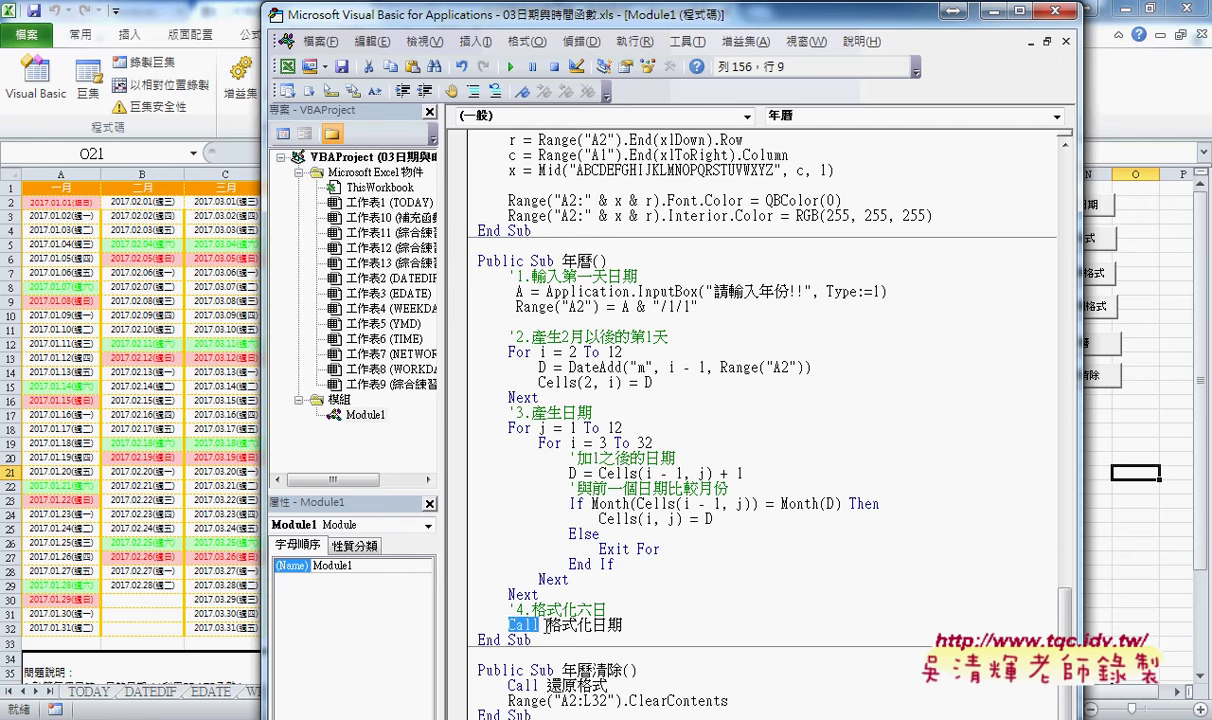
pyautogui.moveTo(547, 625); pyautogui.dragTo(621, 630)
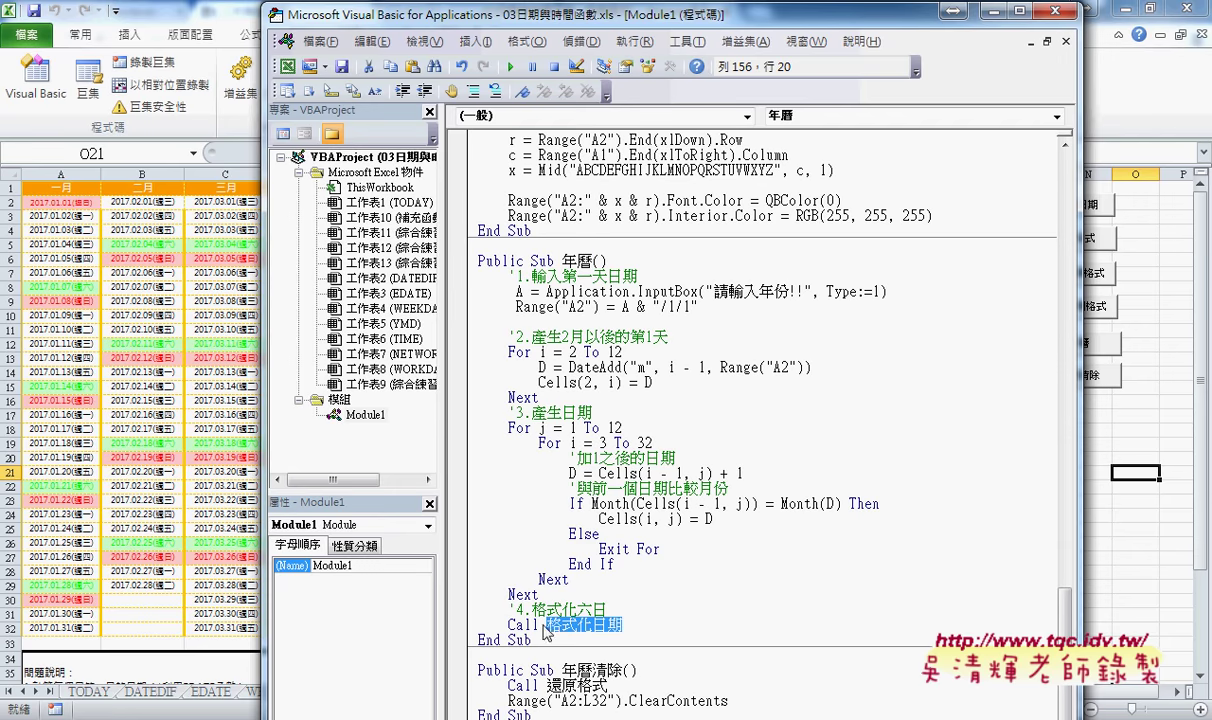
pyautogui.press('Left')
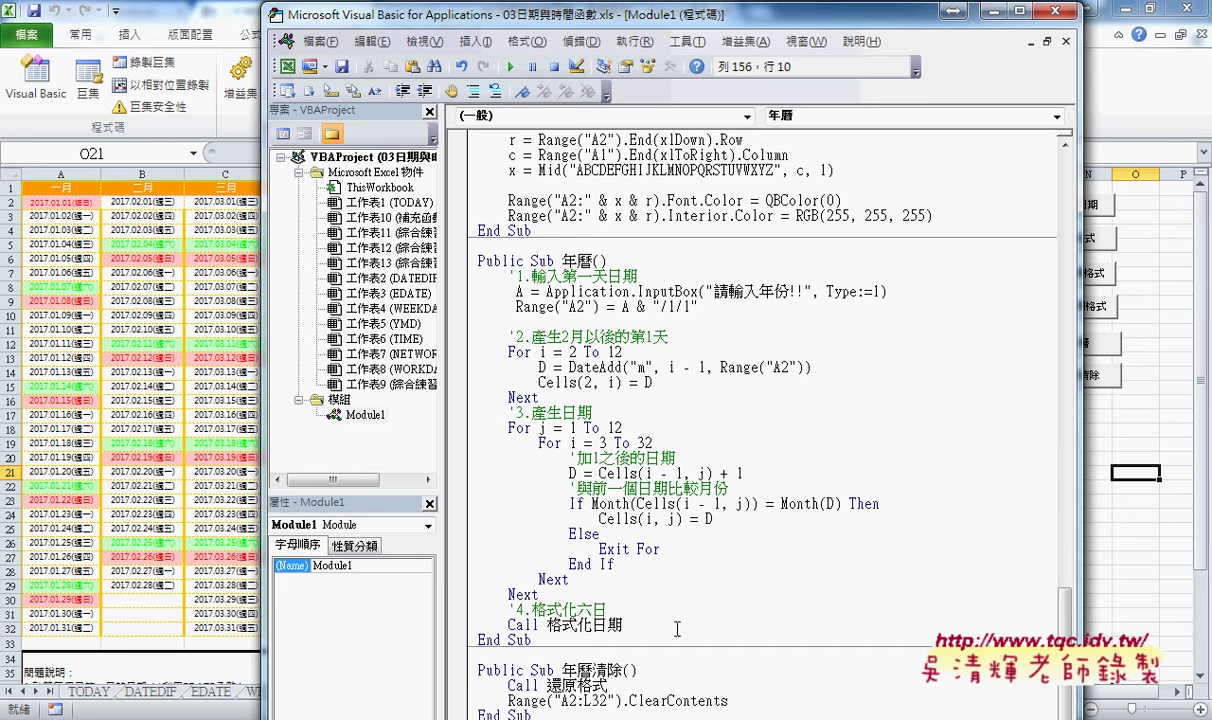
pyautogui.press('End')
pyautogui.moveTo(1063, 600); pyautogui.dragTo(1059, 340)
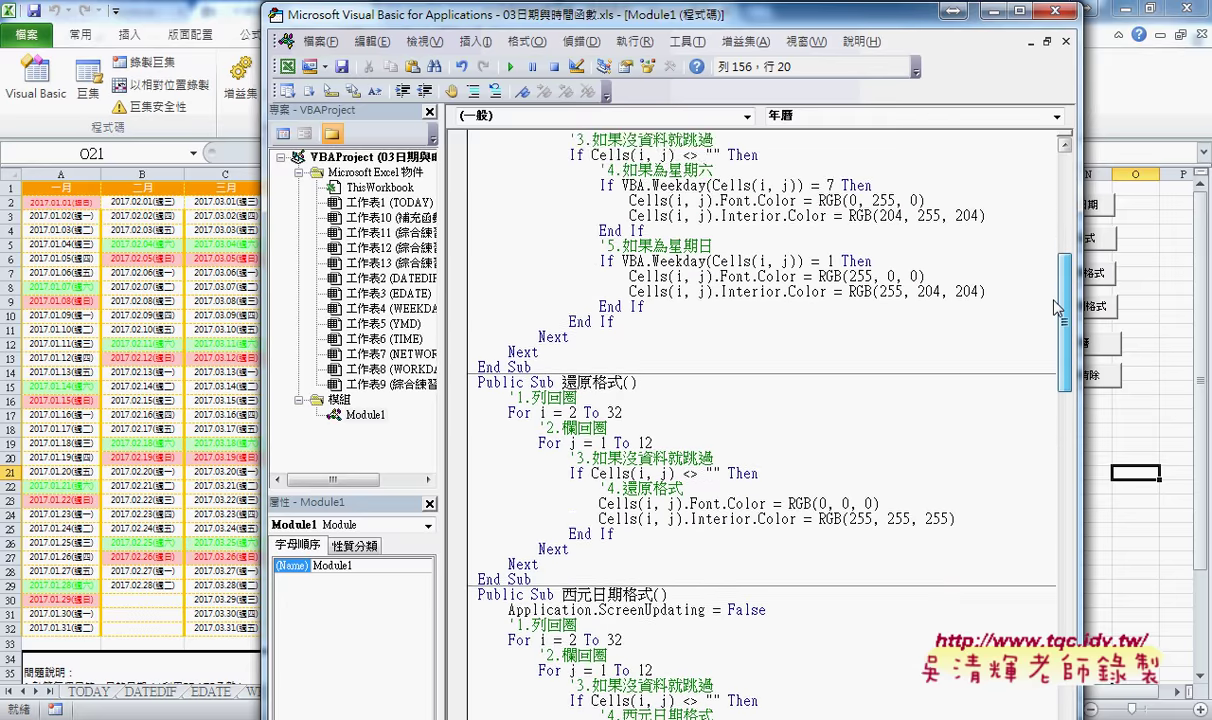
pyautogui.moveTo(1059, 340); pyautogui.dragTo(1061, 280)
pyautogui.moveTo(562, 185); pyautogui.dragTo(636, 186)
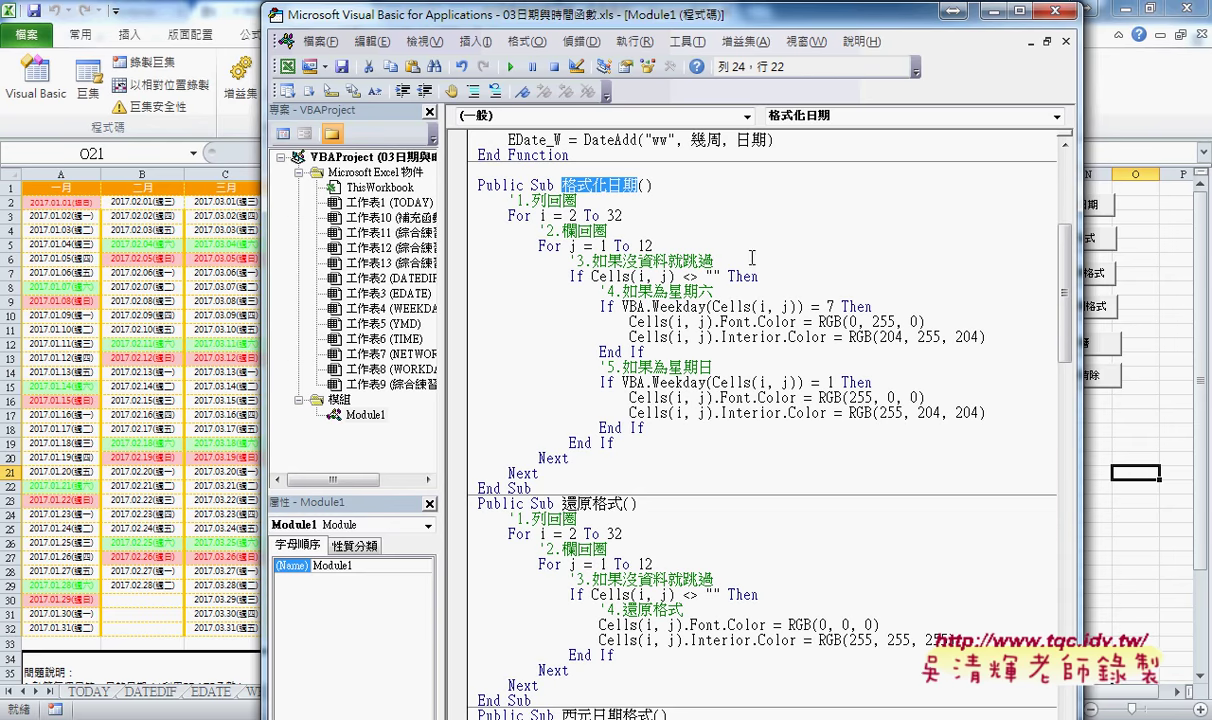
pyautogui.moveTo(1065, 292); pyautogui.dragTo(1088, 645)
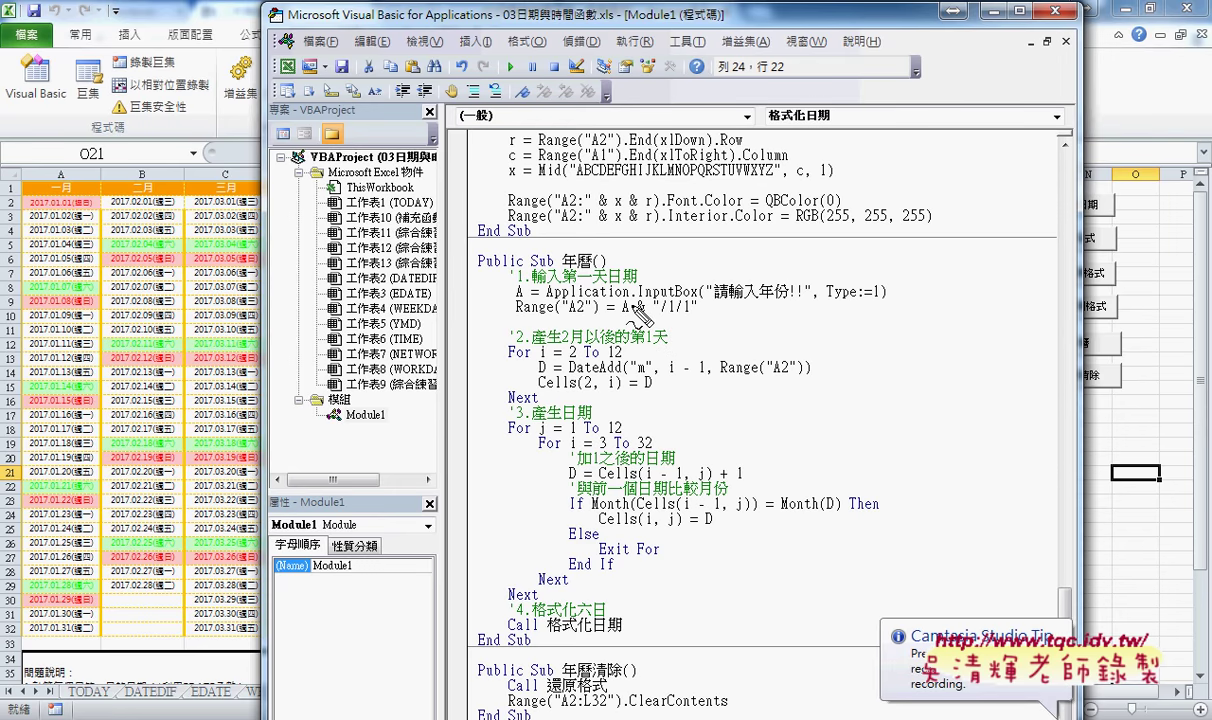
pyautogui.moveTo(640, 302); pyautogui.dragTo(700, 299)
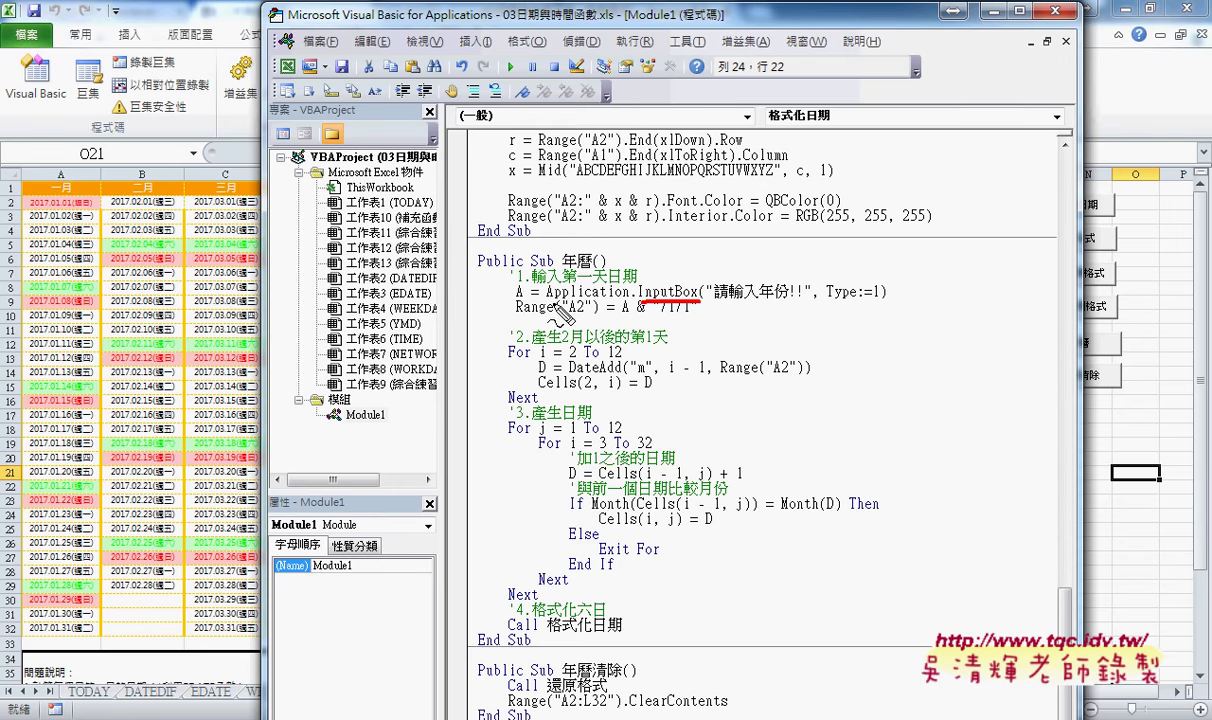
pyautogui.moveTo(548, 300); pyautogui.dragTo(622, 300)
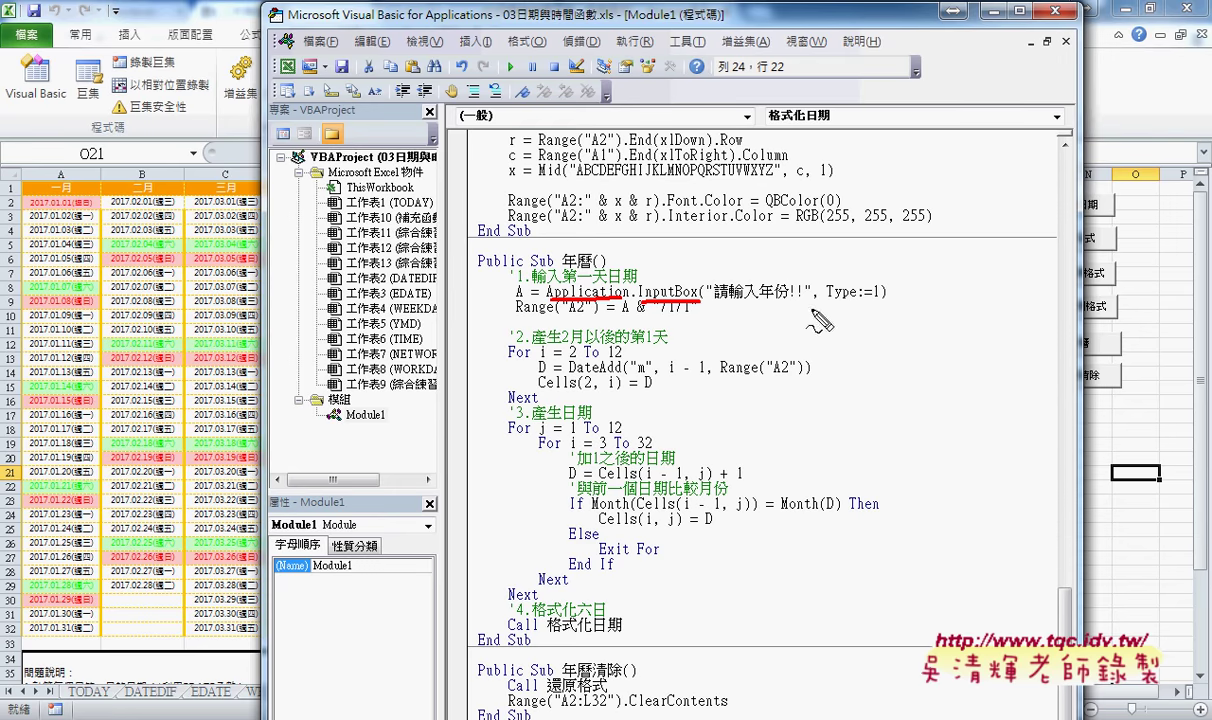
pyautogui.moveTo(823, 300); pyautogui.dragTo(886, 299)
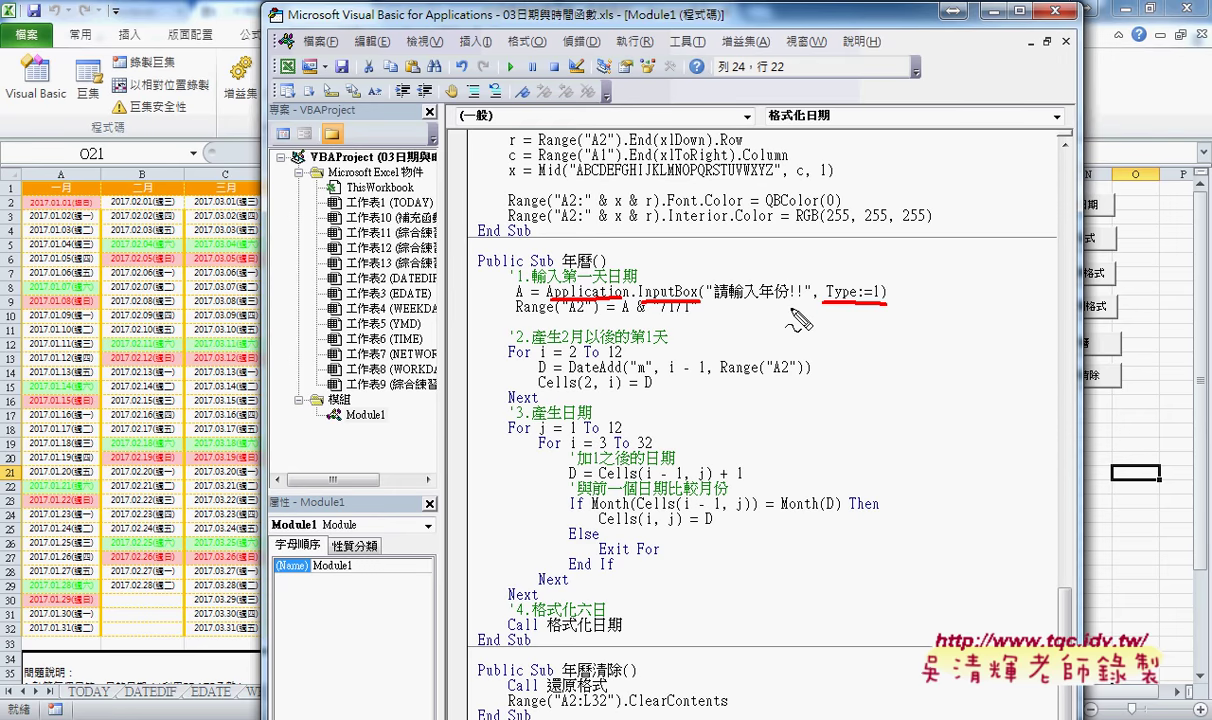
pyautogui.press('Escape')
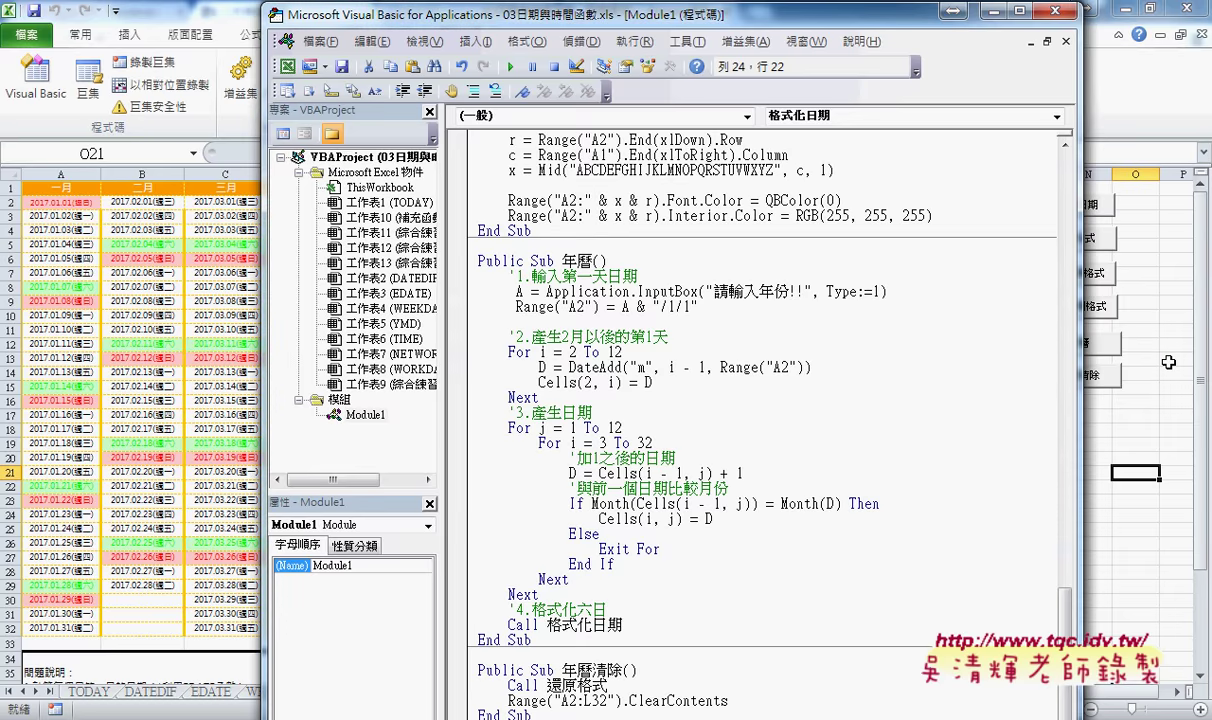
pyautogui.click(1168, 362)
pyautogui.click(1078, 343)
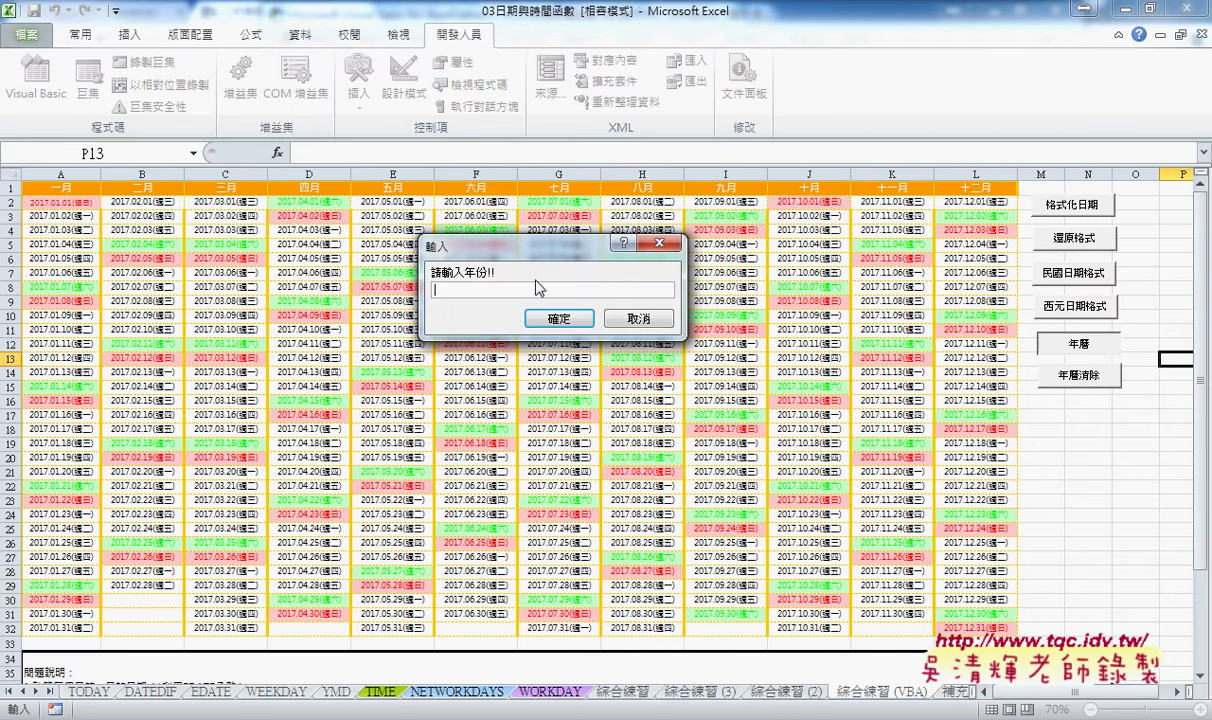
# Step: Submit the non-numeric year 二007, dismiss the 不正確的數字 warning, then re-enter and submit the year
pyautogui.write('2')
pyautogui.write('24')
pyautogui.hotkey('shift', 'Left')
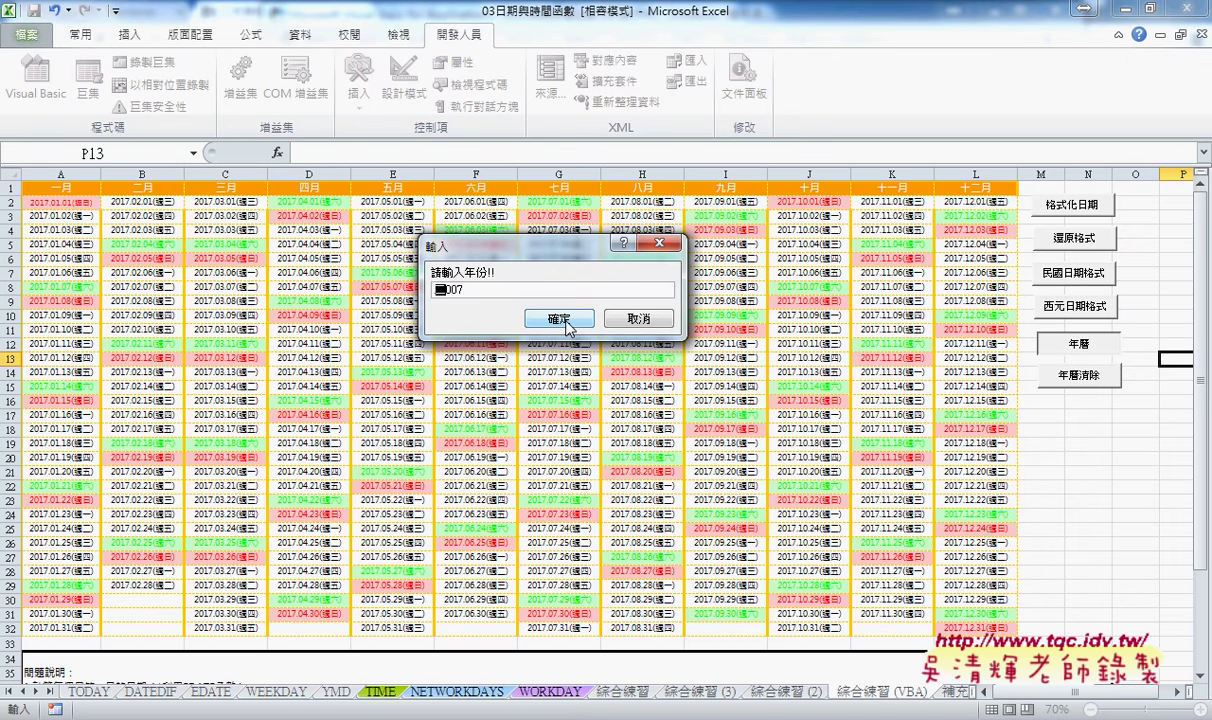
pyautogui.click(563, 324)
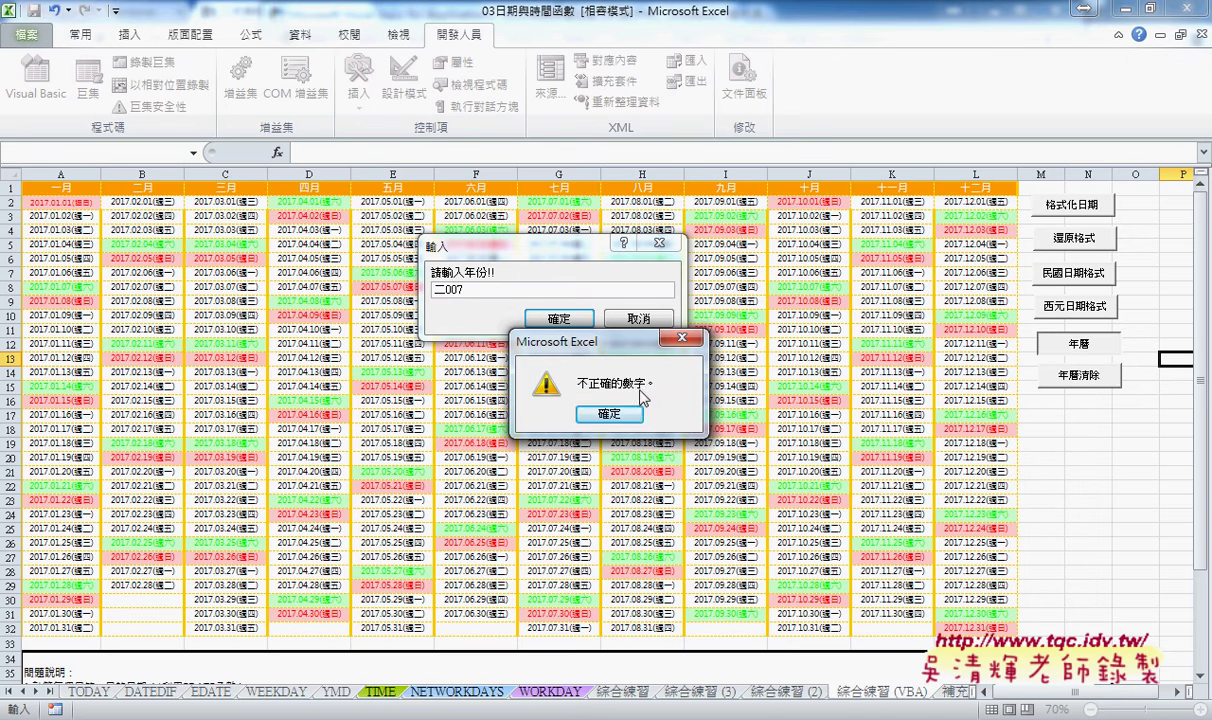
pyautogui.click(602, 412)
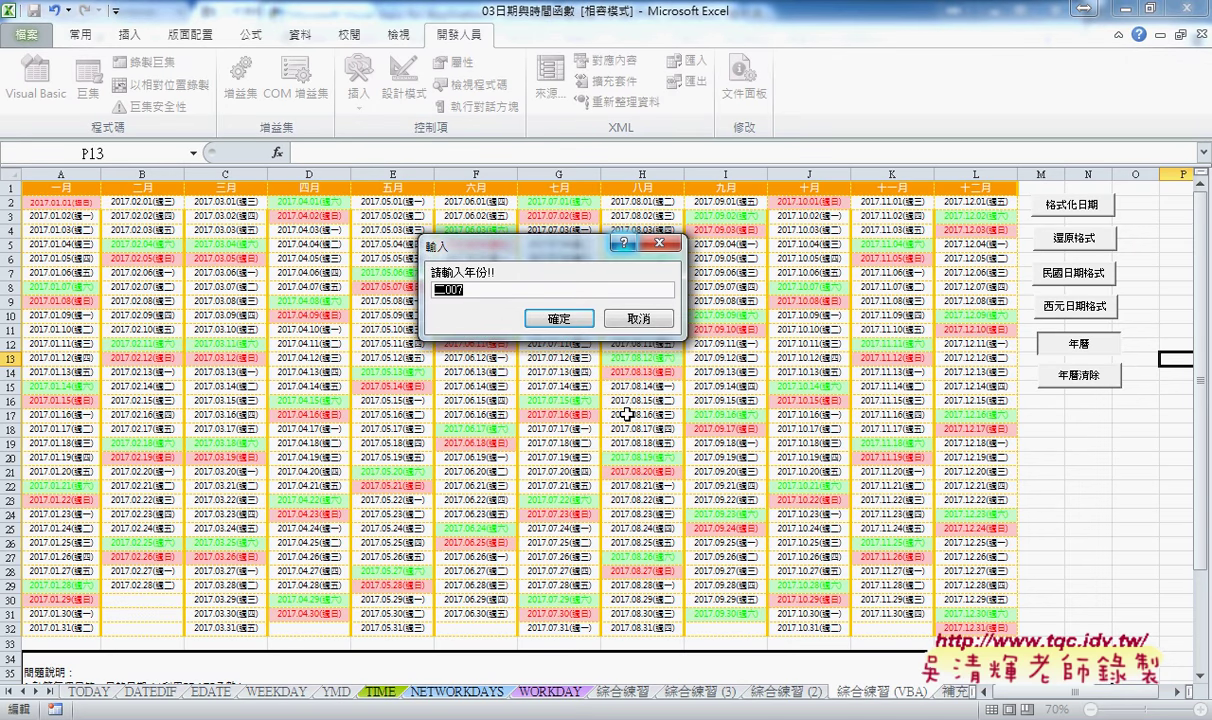
pyautogui.write('20')
pyautogui.press('Return')
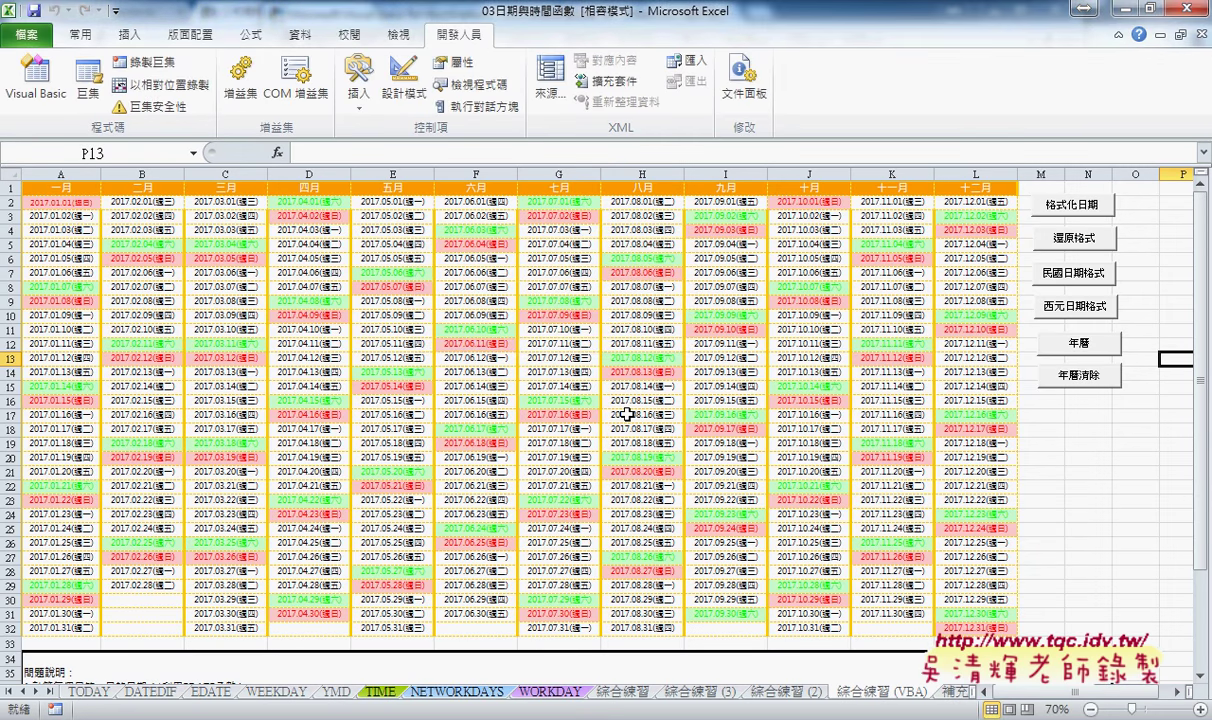
# Step: Reopen the 年曆 macro code, highlighting the InputBox prompt, variable A and A & "/1/1", then lower the window
pyautogui.hotkey('alt', 'F11')
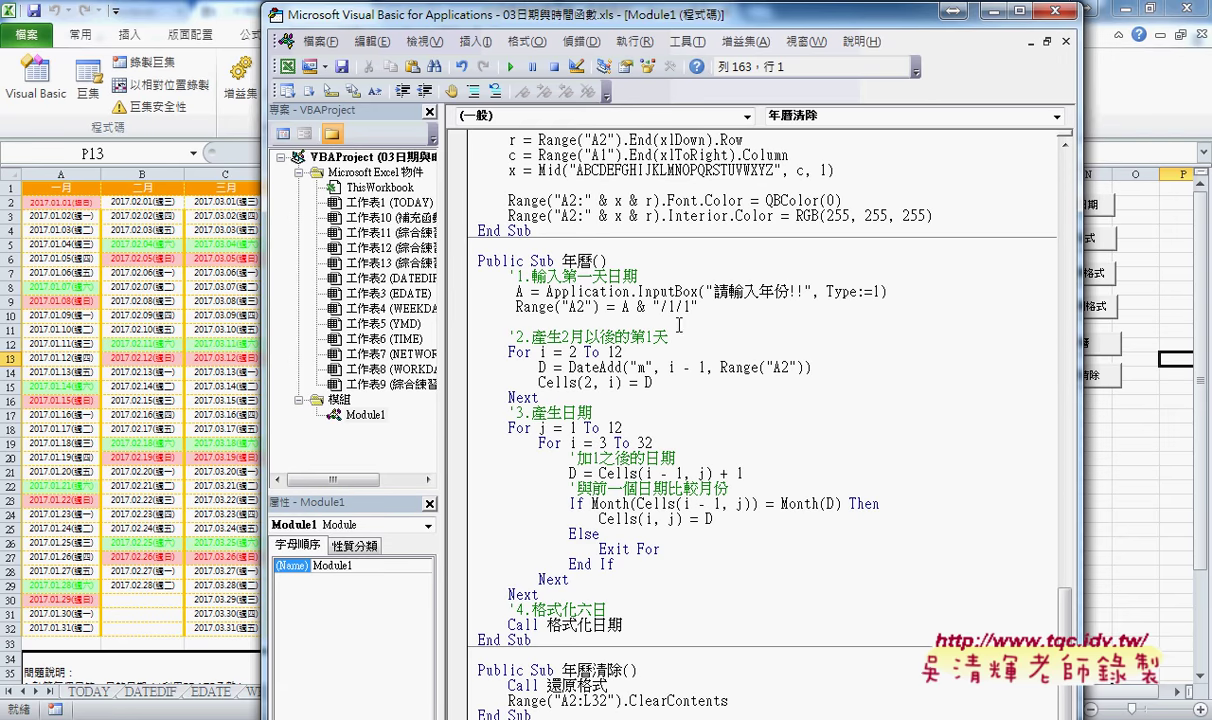
pyautogui.moveTo(707, 291); pyautogui.dragTo(803, 291)
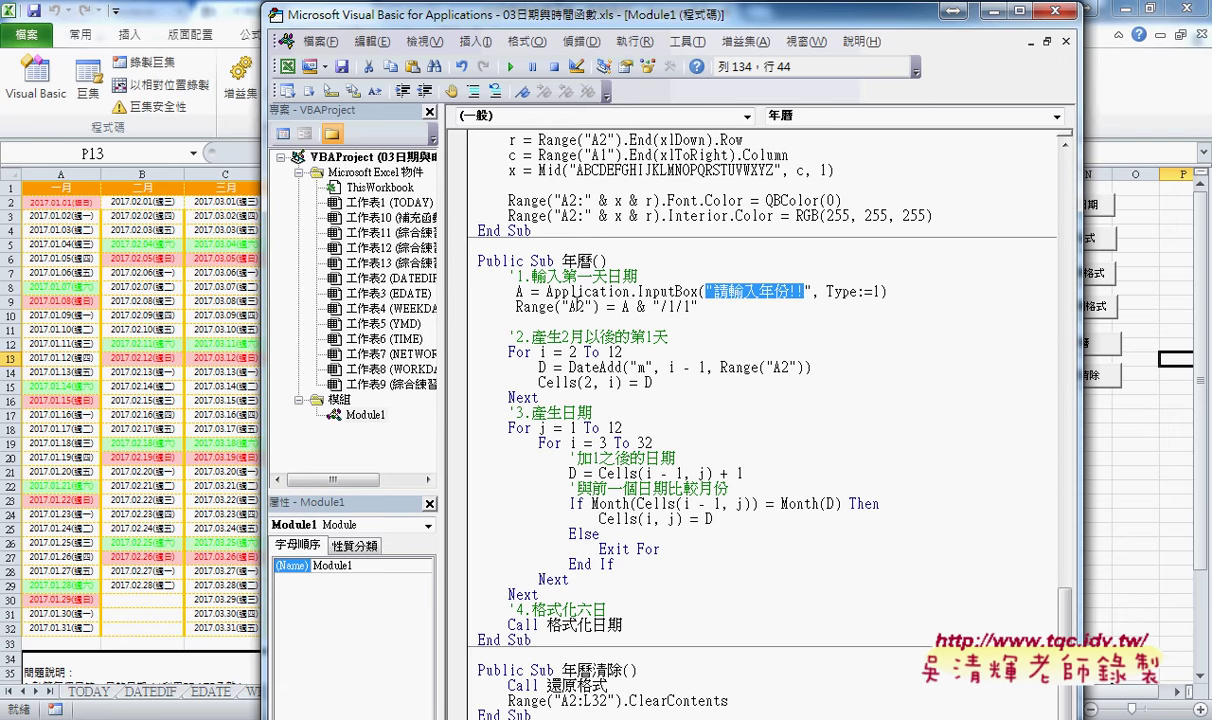
pyautogui.doubleClick(519, 291)
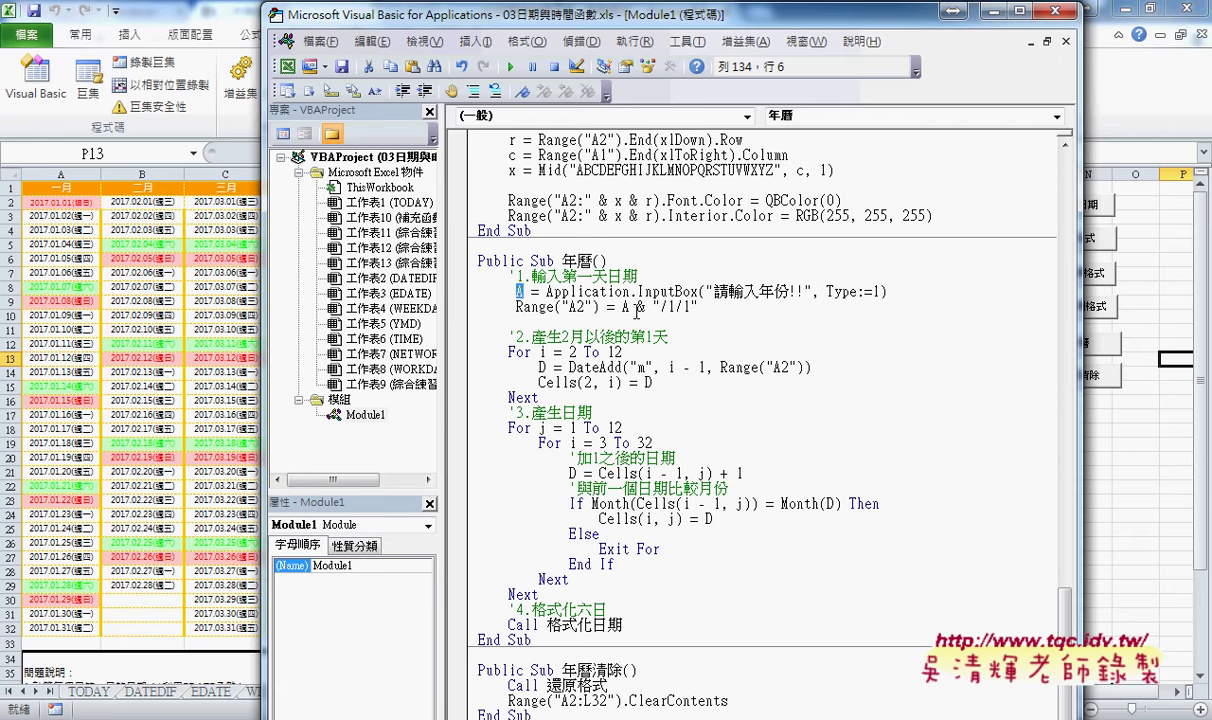
pyautogui.moveTo(659, 306)
pyautogui.mouseDown()
pyautogui.moveTo(691, 306)
pyautogui.moveTo(622, 307)
pyautogui.mouseUp()
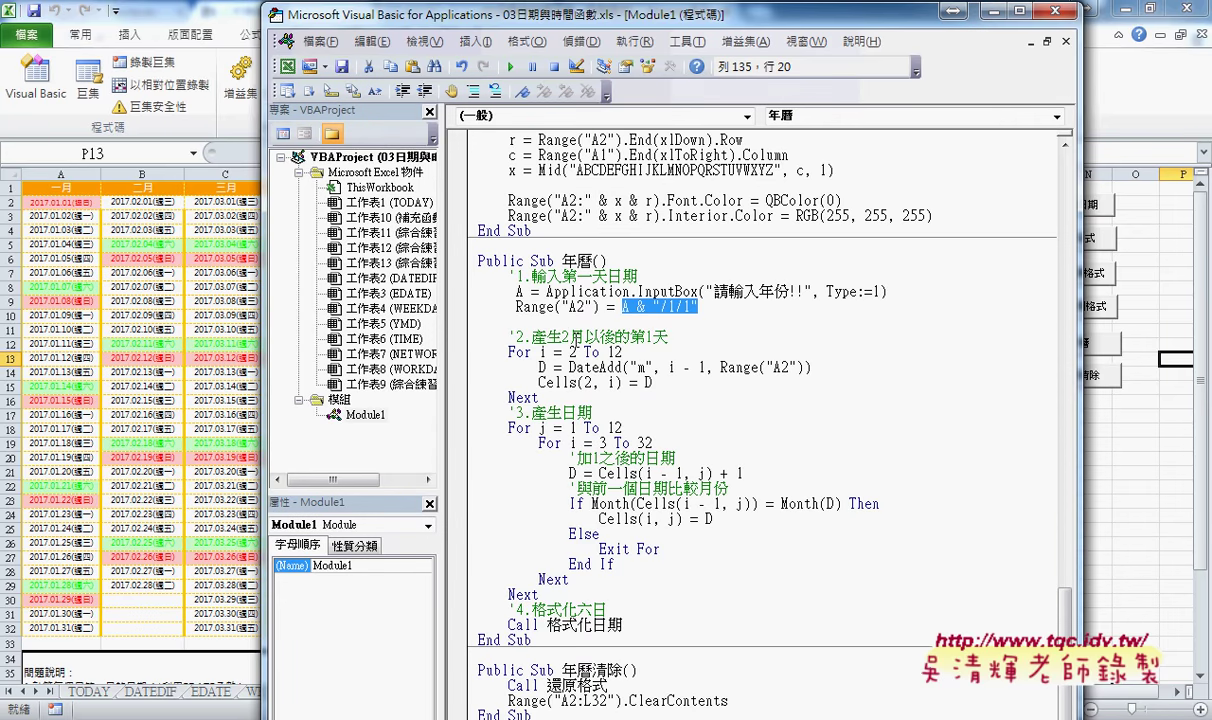
pyautogui.moveTo(498, 10); pyautogui.dragTo(551, 203)
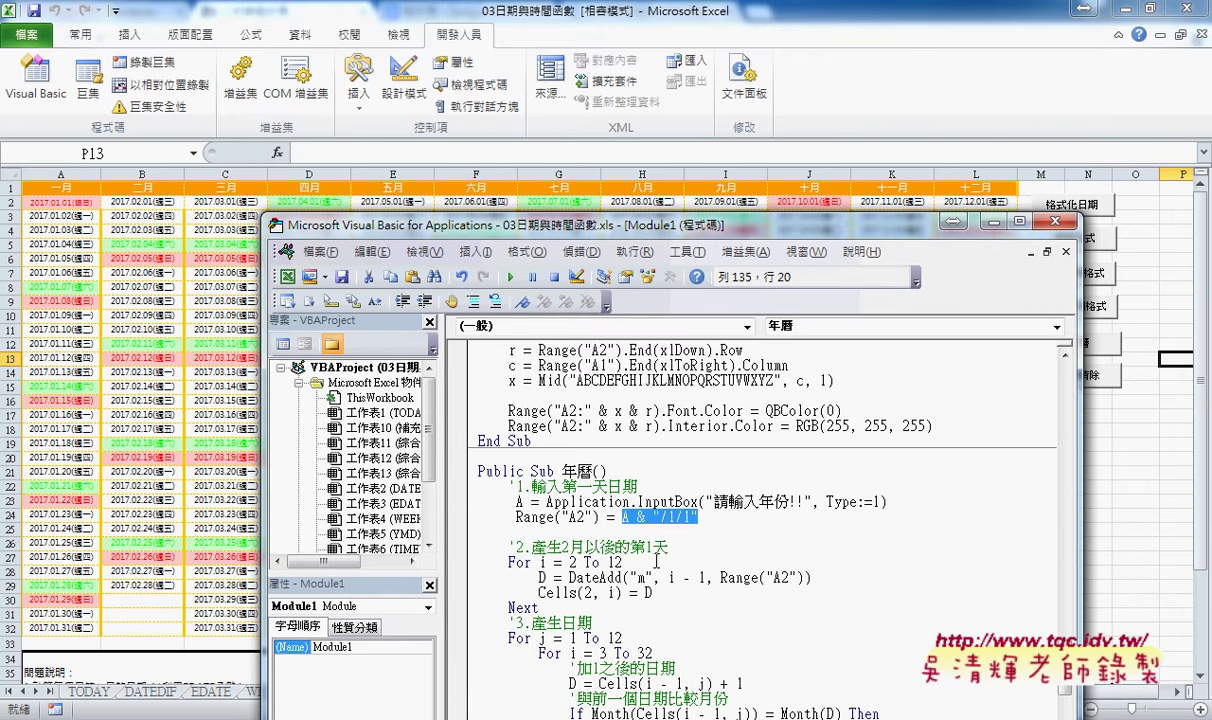
pyautogui.doubleClick(582, 578)
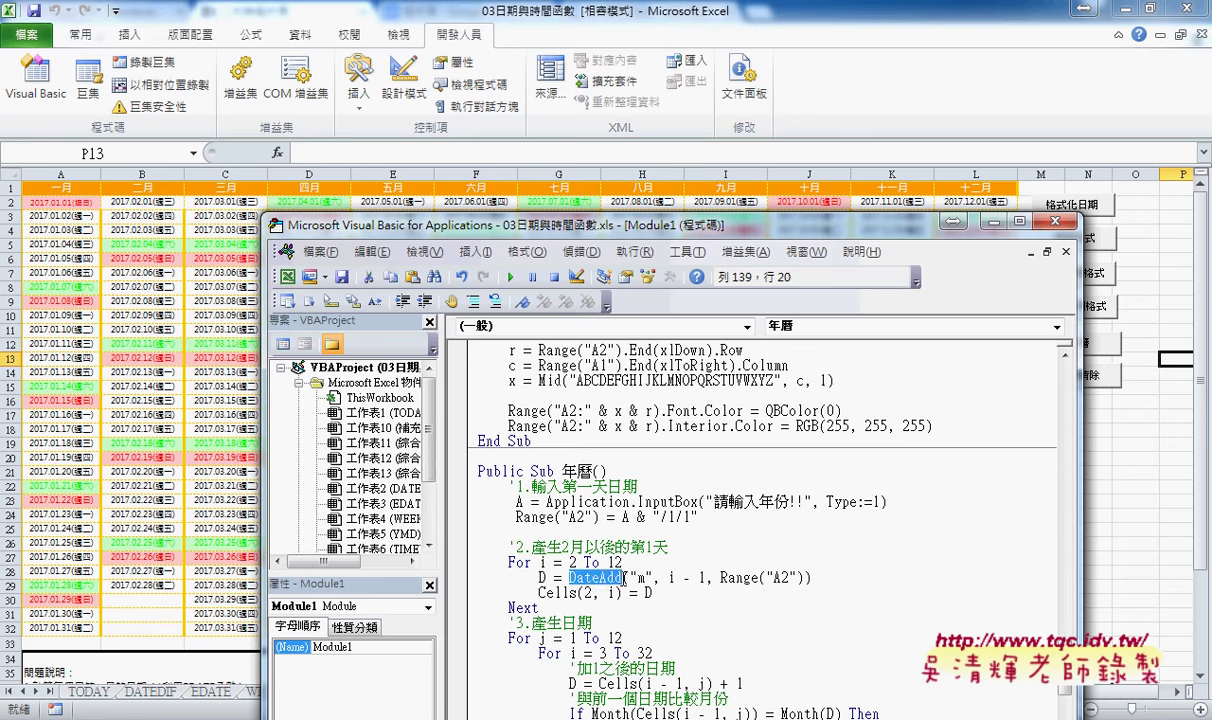
pyautogui.doubleClick(641, 578)
pyautogui.write('m')
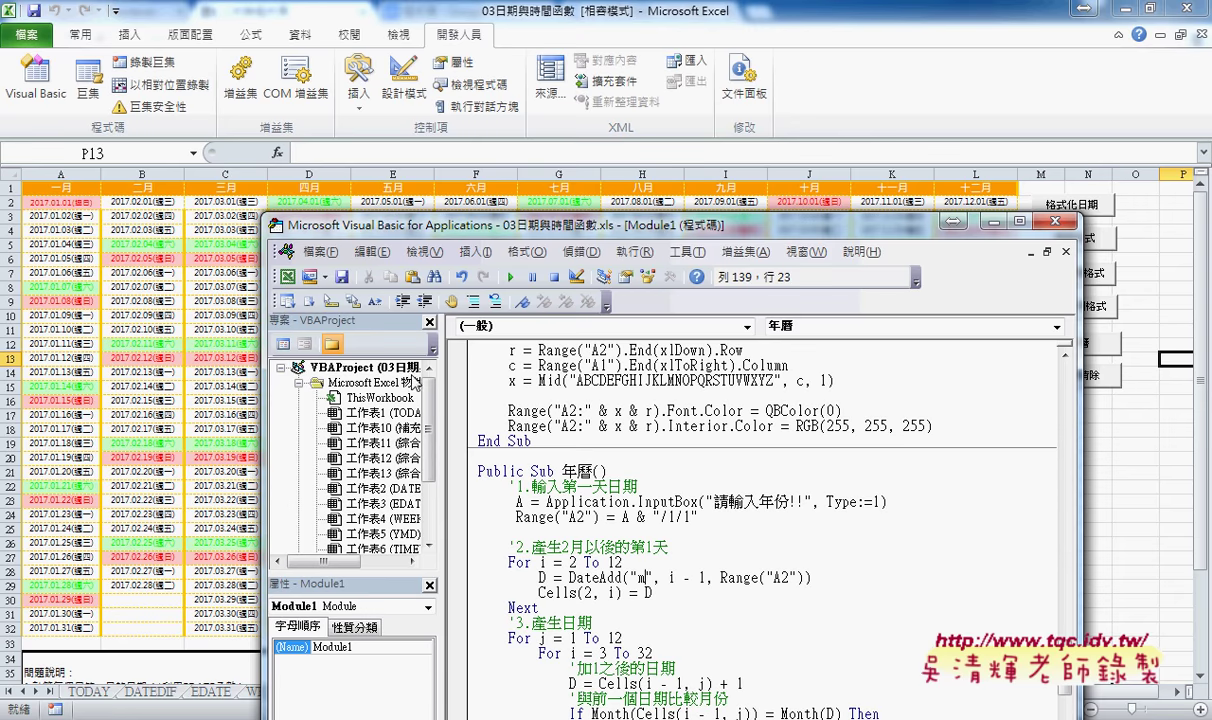
pyautogui.doubleClick(573, 562)
pyautogui.moveTo(669, 578); pyautogui.dragTo(707, 578)
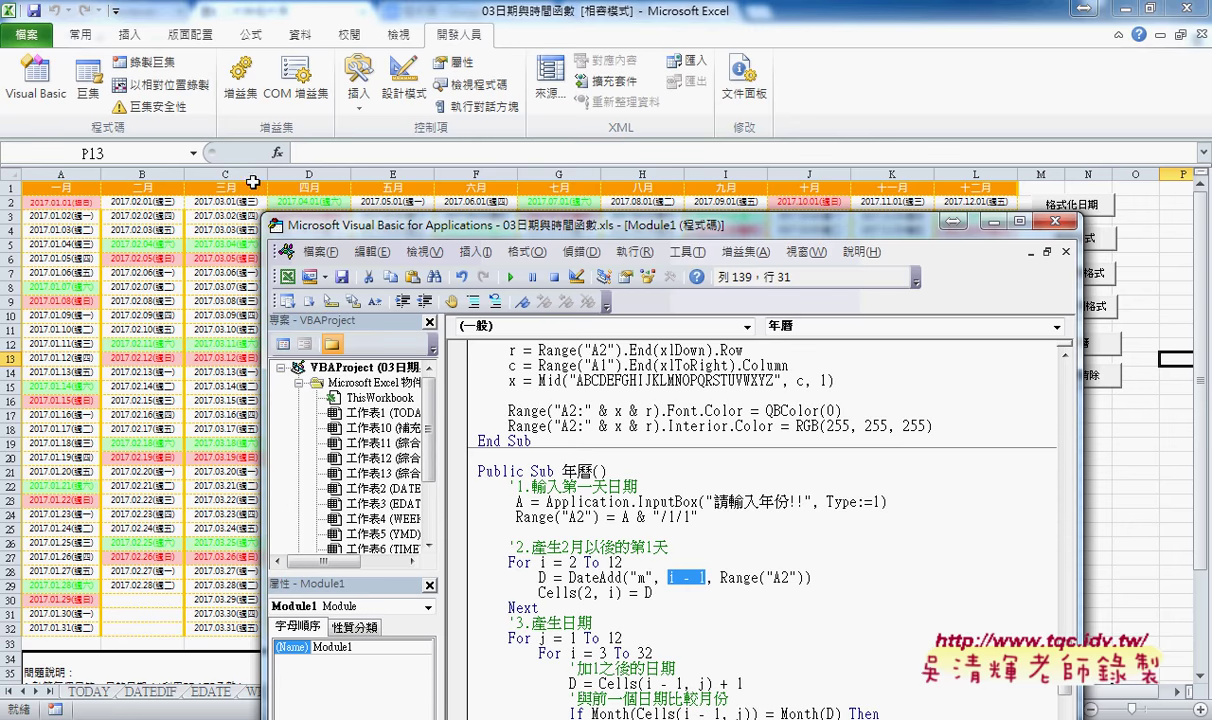
pyautogui.click(760, 578)
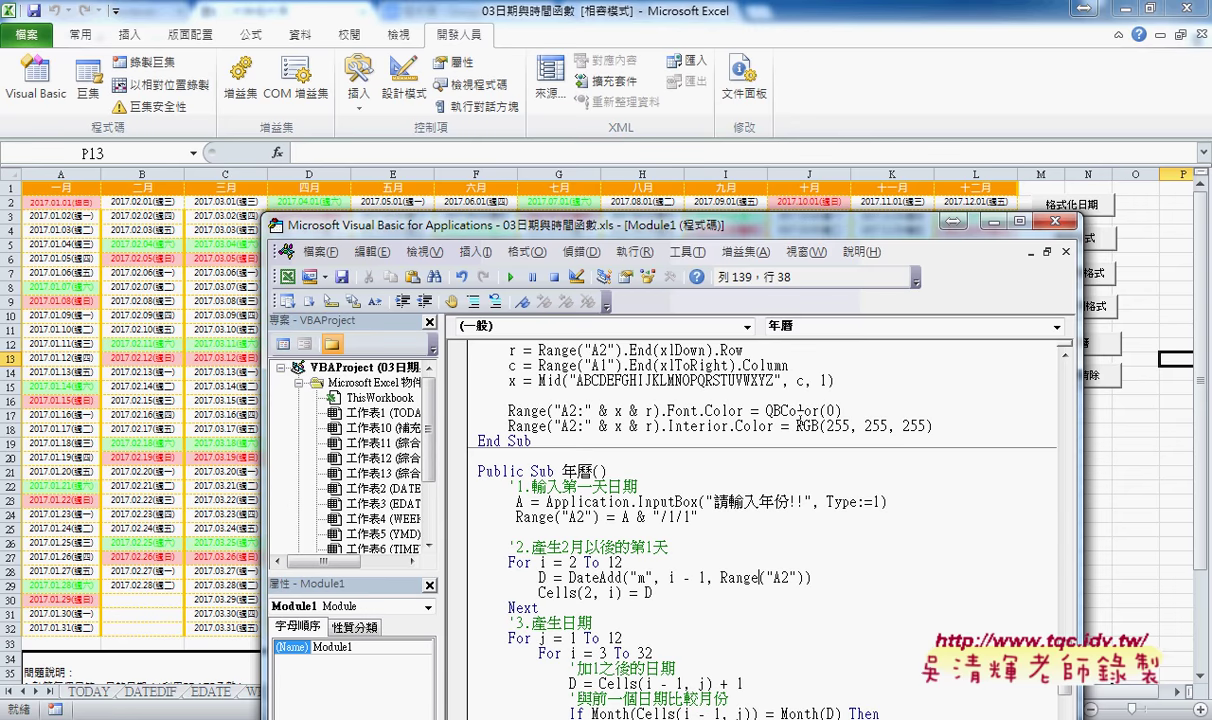
pyautogui.click(570, 562)
pyautogui.moveTo(619, 562); pyautogui.dragTo(570, 562)
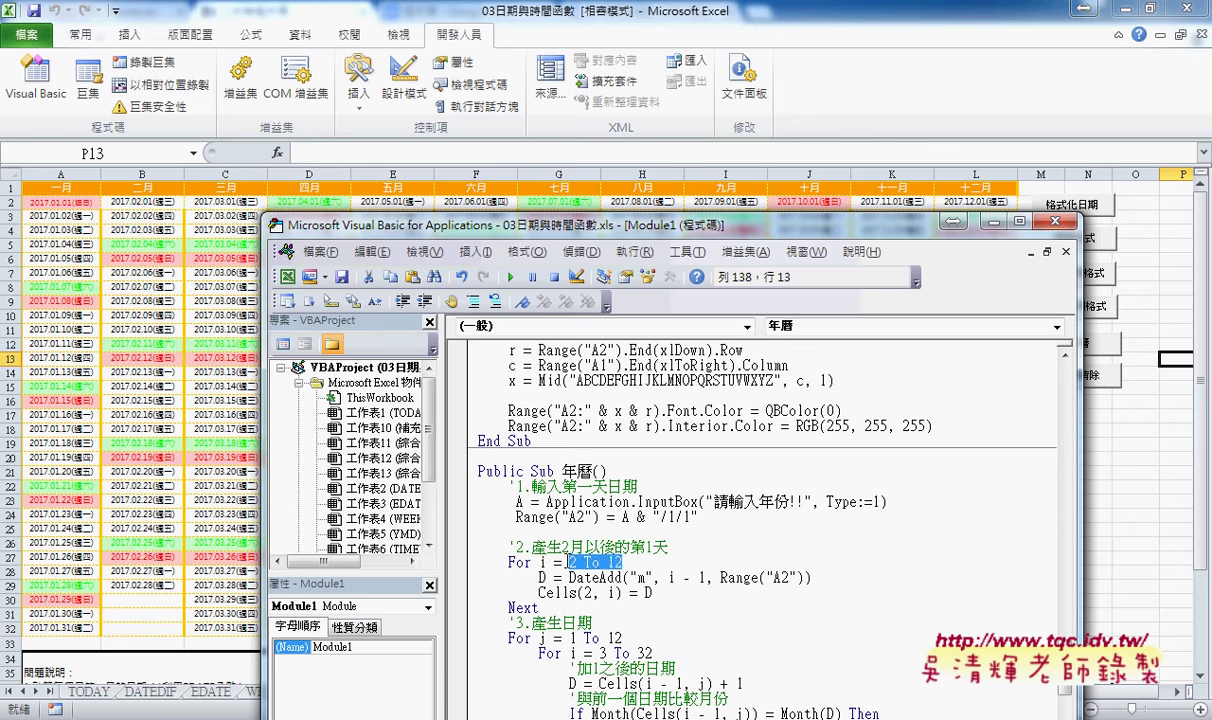
pyautogui.doubleClick(673, 577)
pyautogui.moveTo(680, 579); pyautogui.dragTo(708, 578)
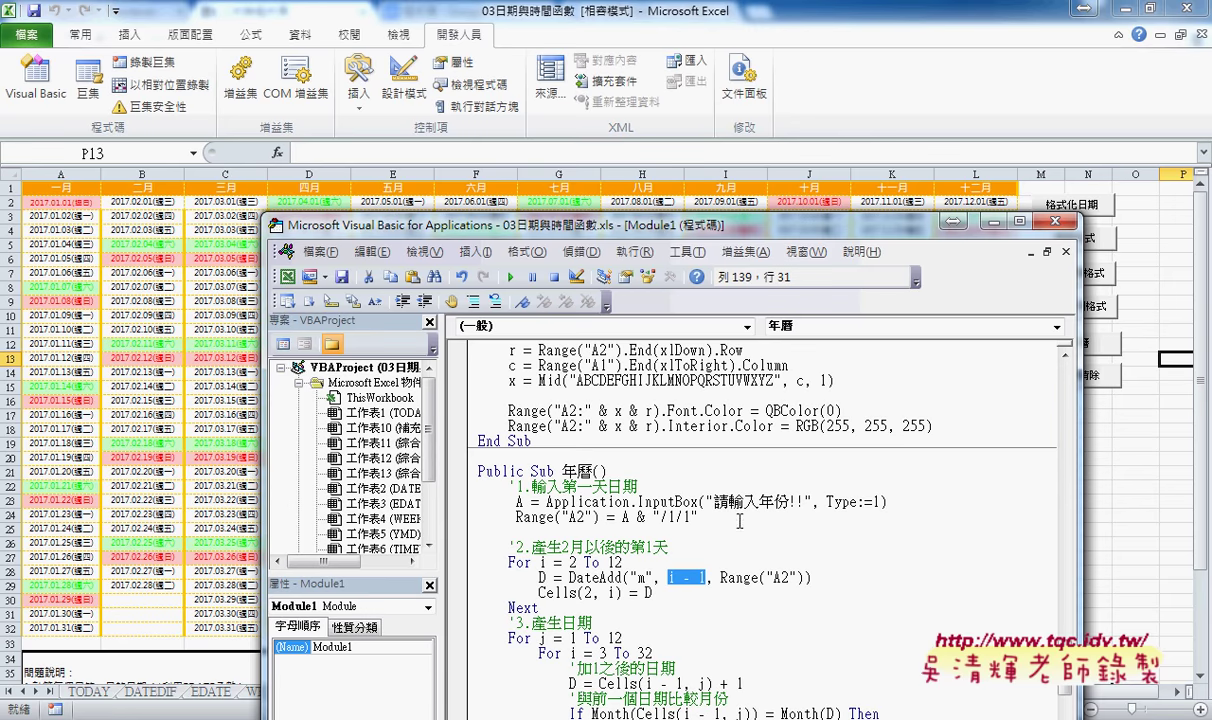
pyautogui.moveTo(569, 577); pyautogui.dragTo(811, 577)
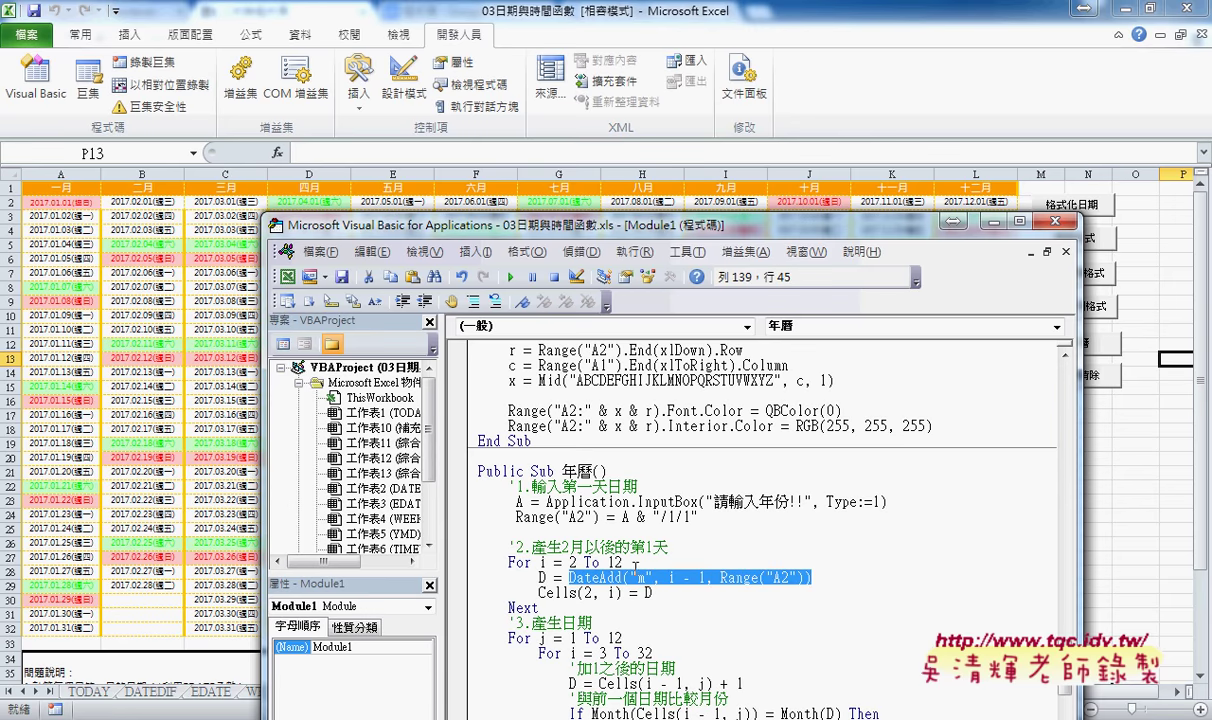
pyautogui.doubleClick(649, 593)
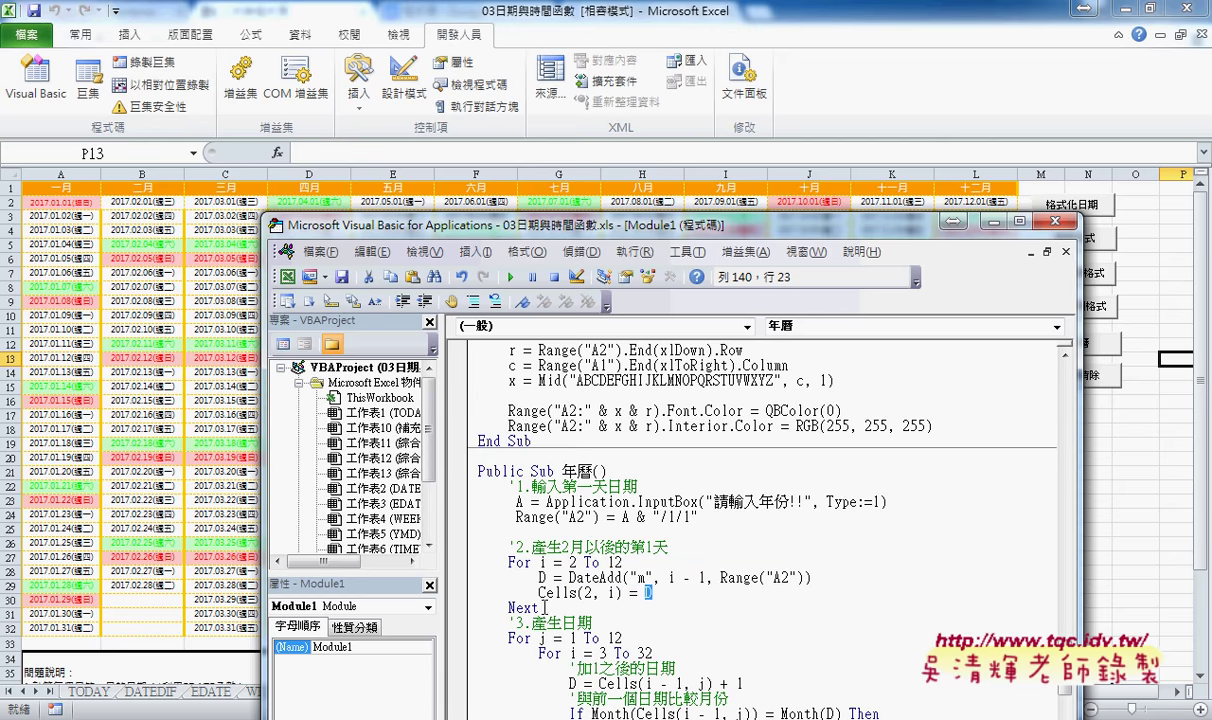
pyautogui.moveTo(540, 607); pyautogui.dragTo(463, 575)
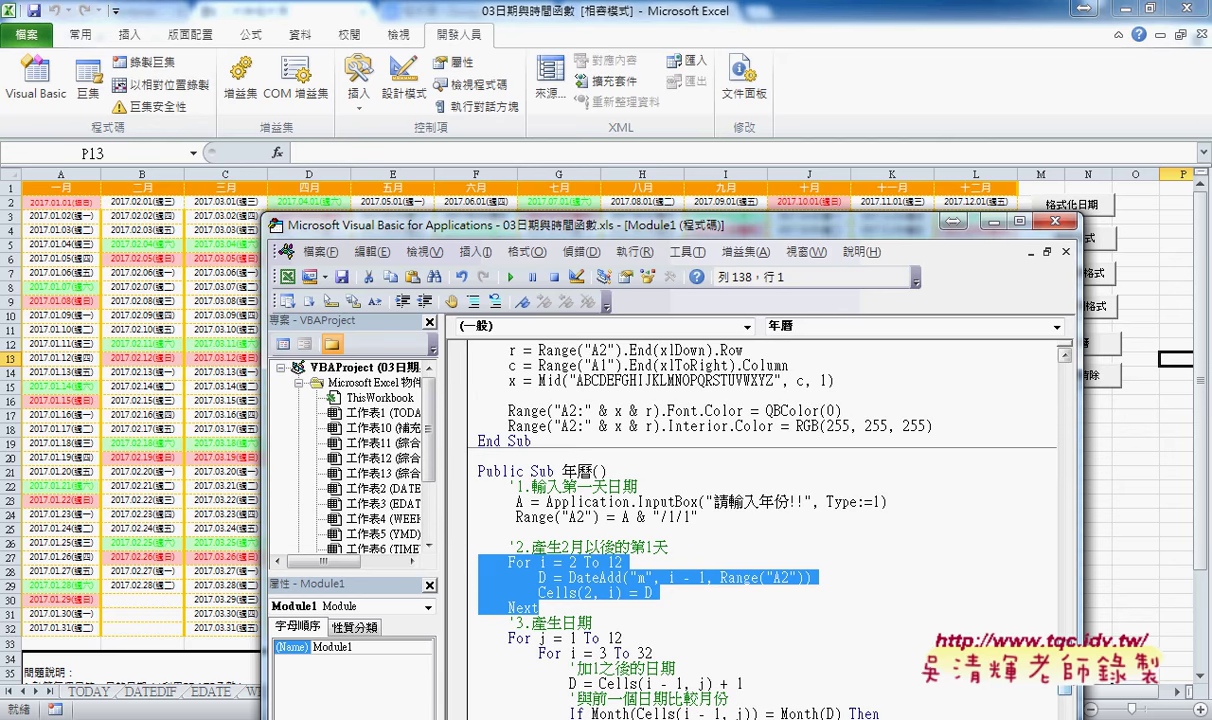
pyautogui.scroll(-3, 760, 500)
pyautogui.scroll(-1, 760, 500)
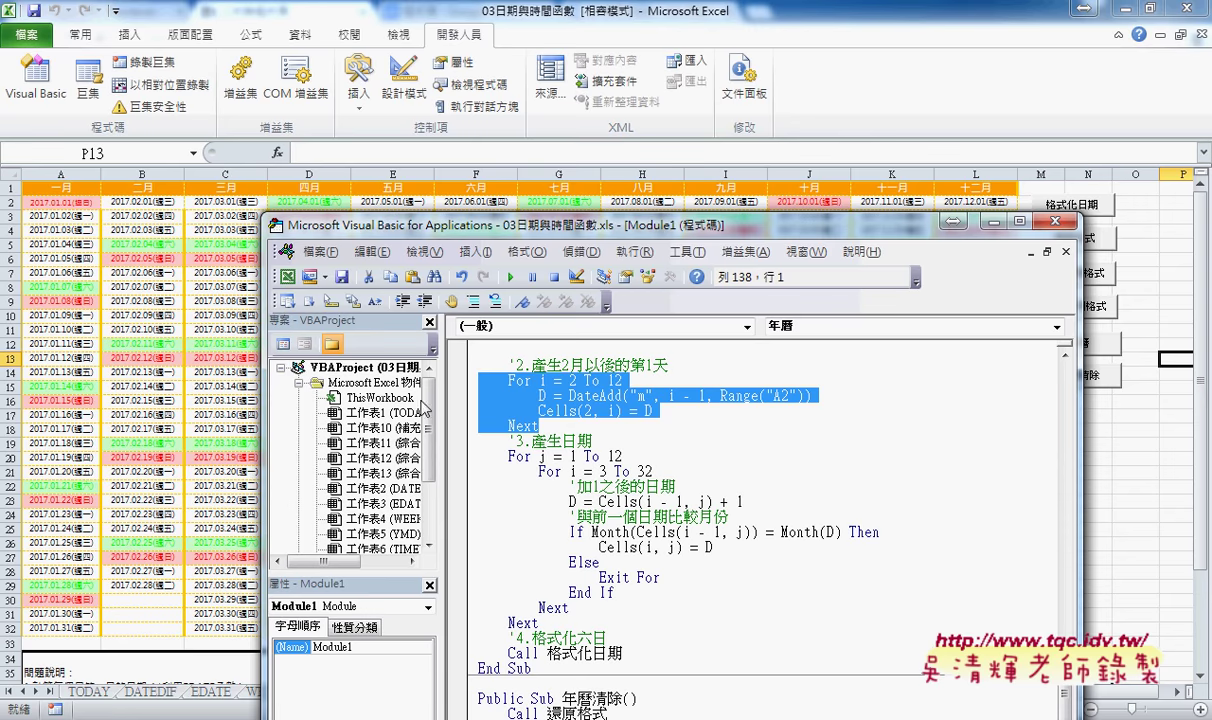
pyautogui.click(594, 532)
pyautogui.moveTo(594, 532); pyautogui.dragTo(757, 537)
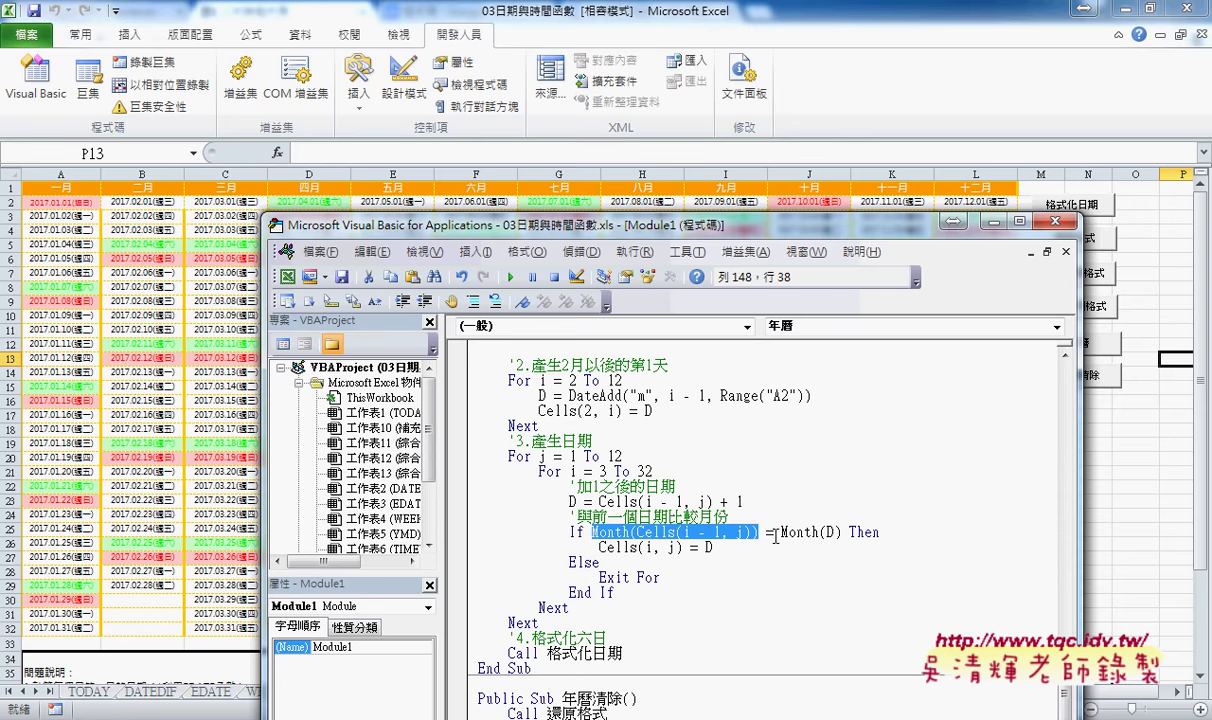
pyautogui.moveTo(593, 532); pyautogui.dragTo(846, 546)
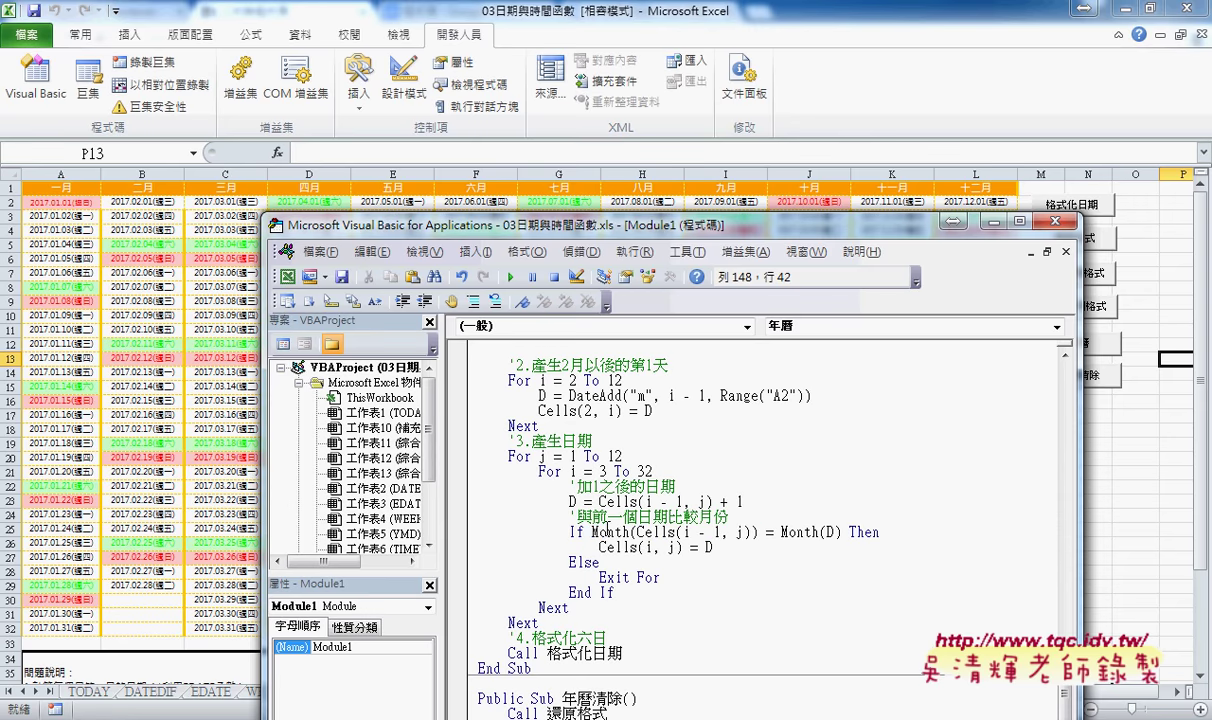
pyautogui.click(707, 548)
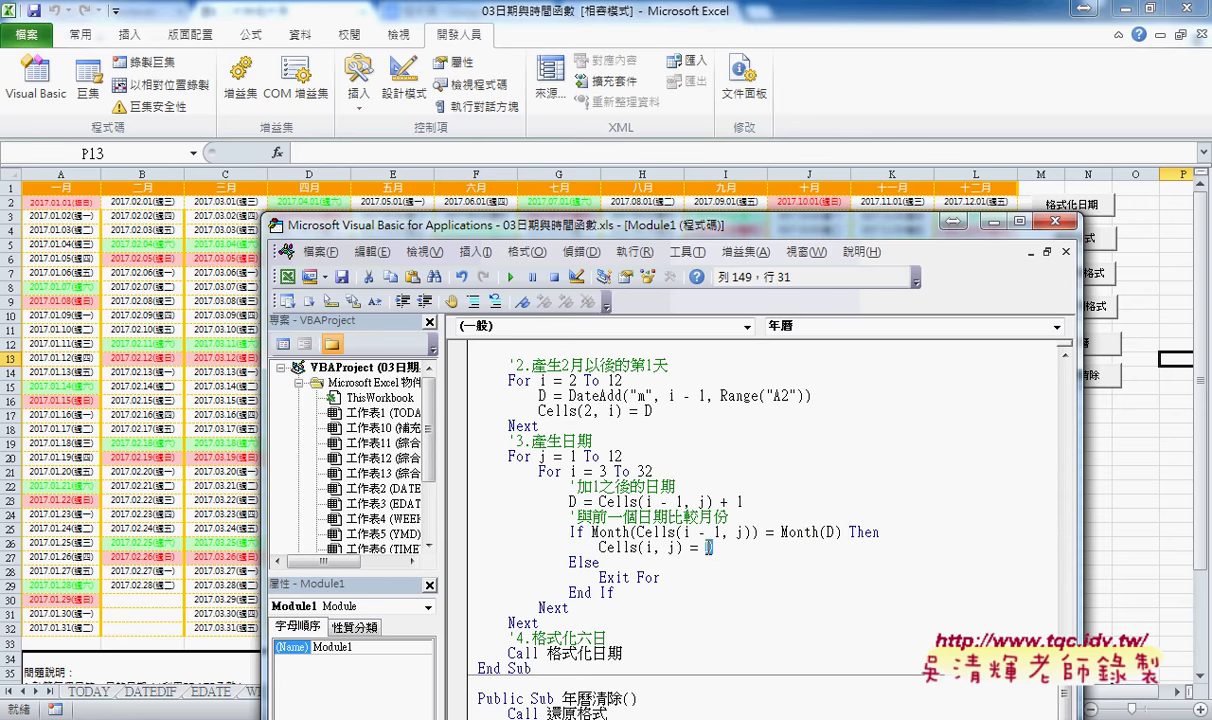
pyautogui.doubleClick(573, 562)
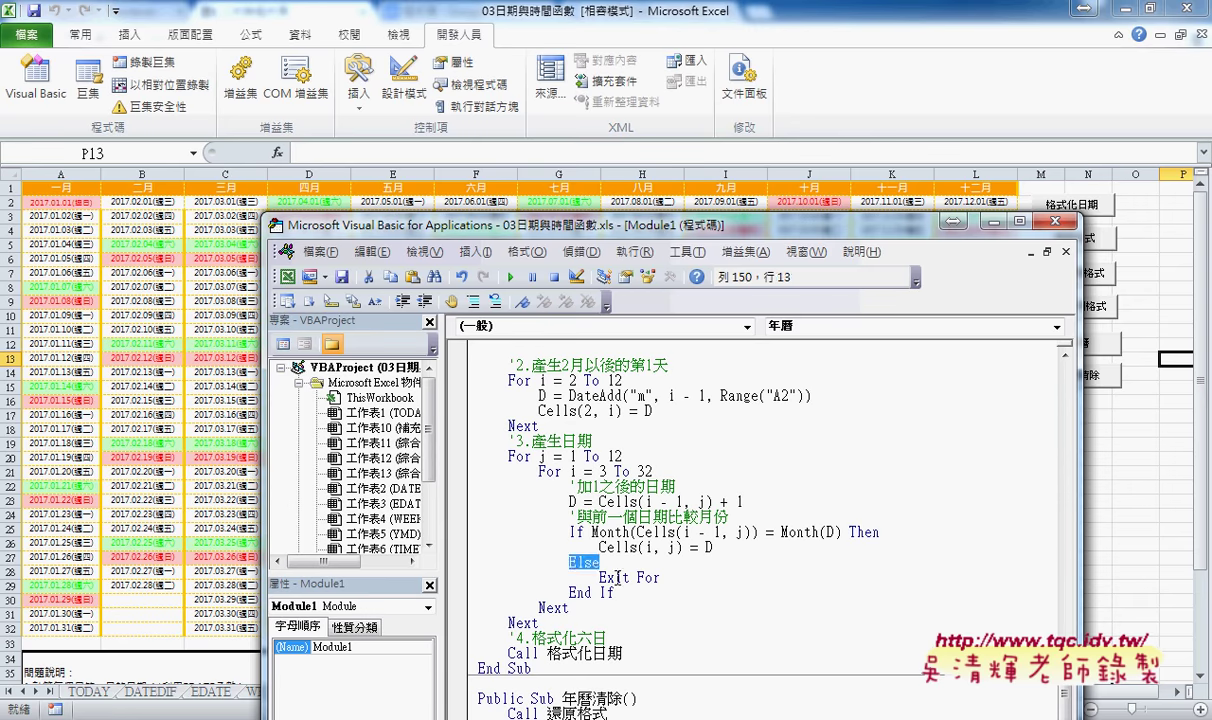
pyautogui.click(661, 578)
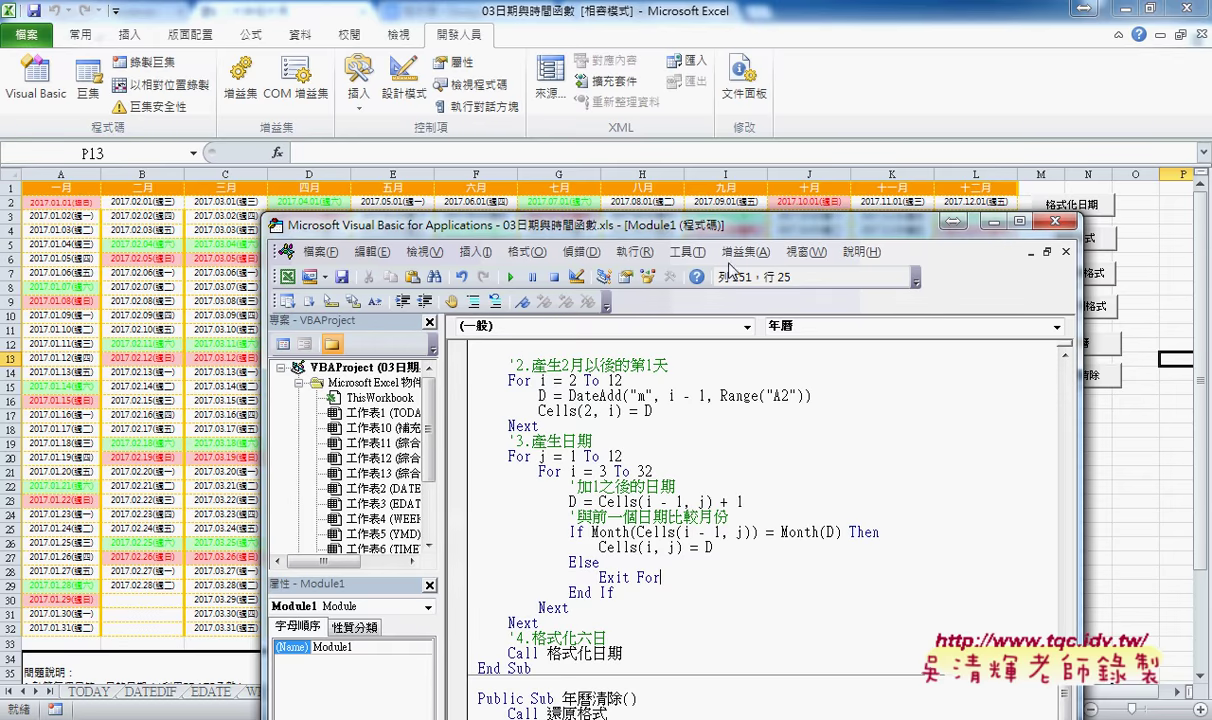
# Step: Highlight the 格式化日期 procedure name on the Call line in the code
pyautogui.moveTo(705, 222); pyautogui.dragTo(829, 164)
pyautogui.click(752, 596)
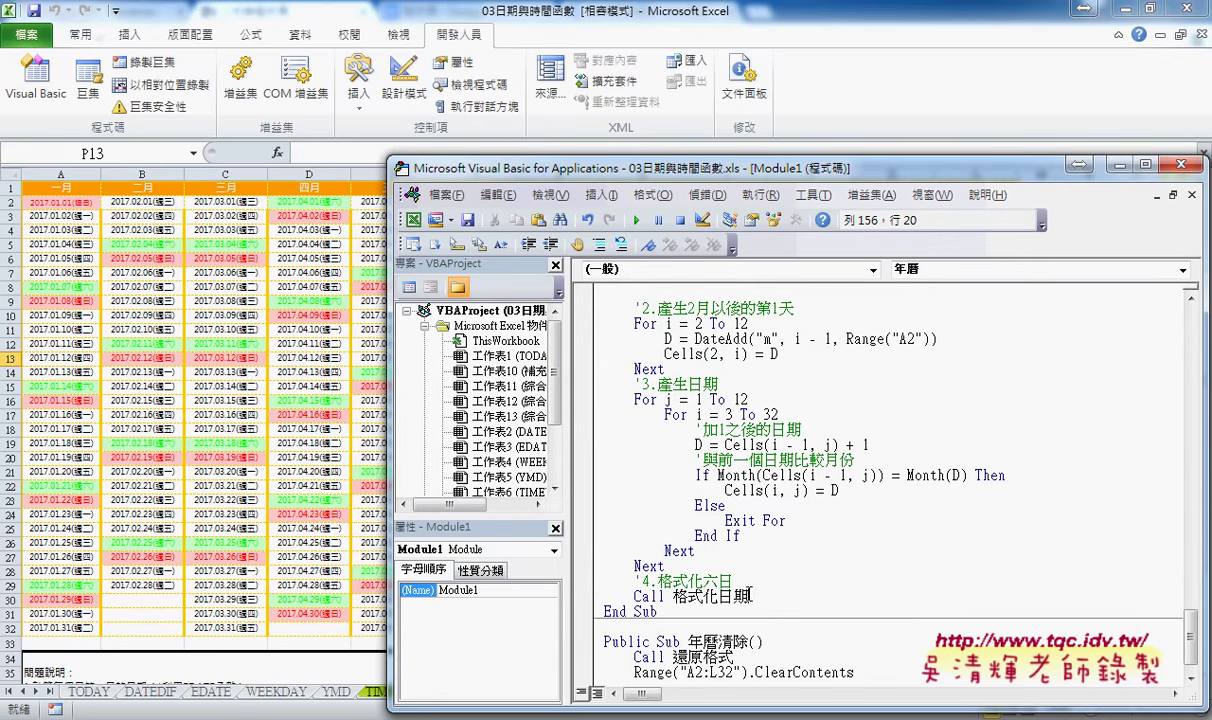
pyautogui.moveTo(752, 596); pyautogui.dragTo(674, 596)
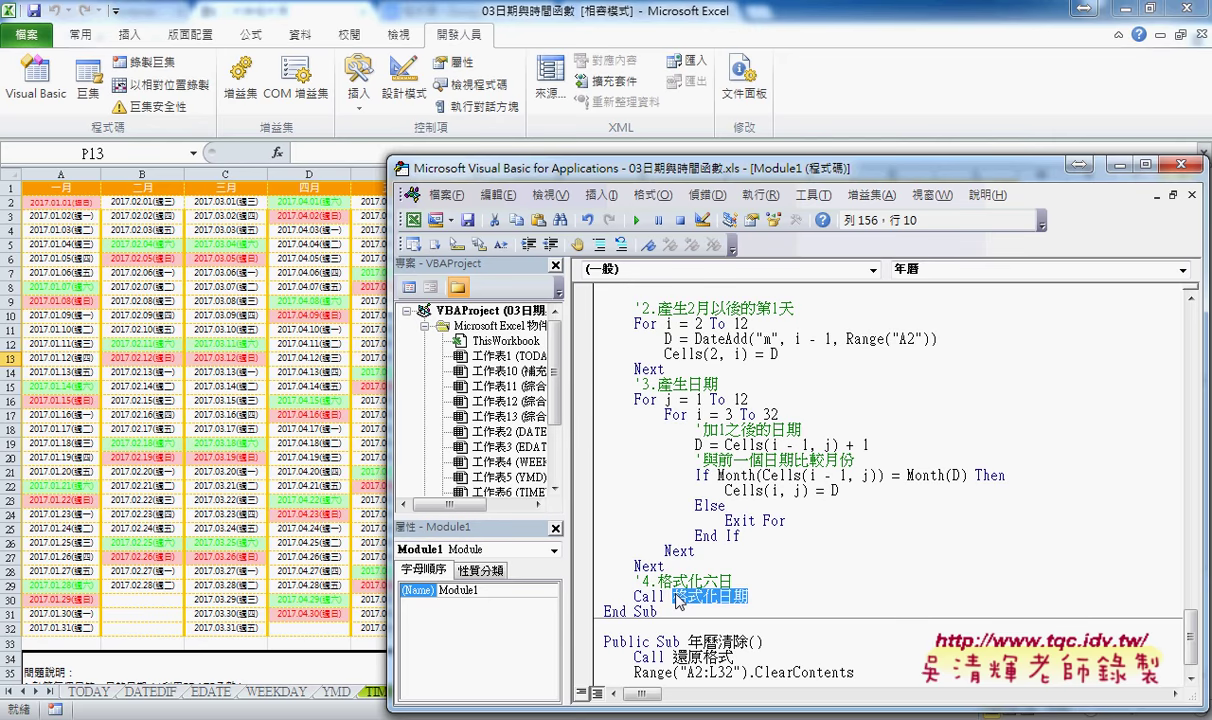
# Step: Select the 西元日期格式 and 民國日期格式 procedures in the module
pyautogui.scroll(-1, 814, 440)
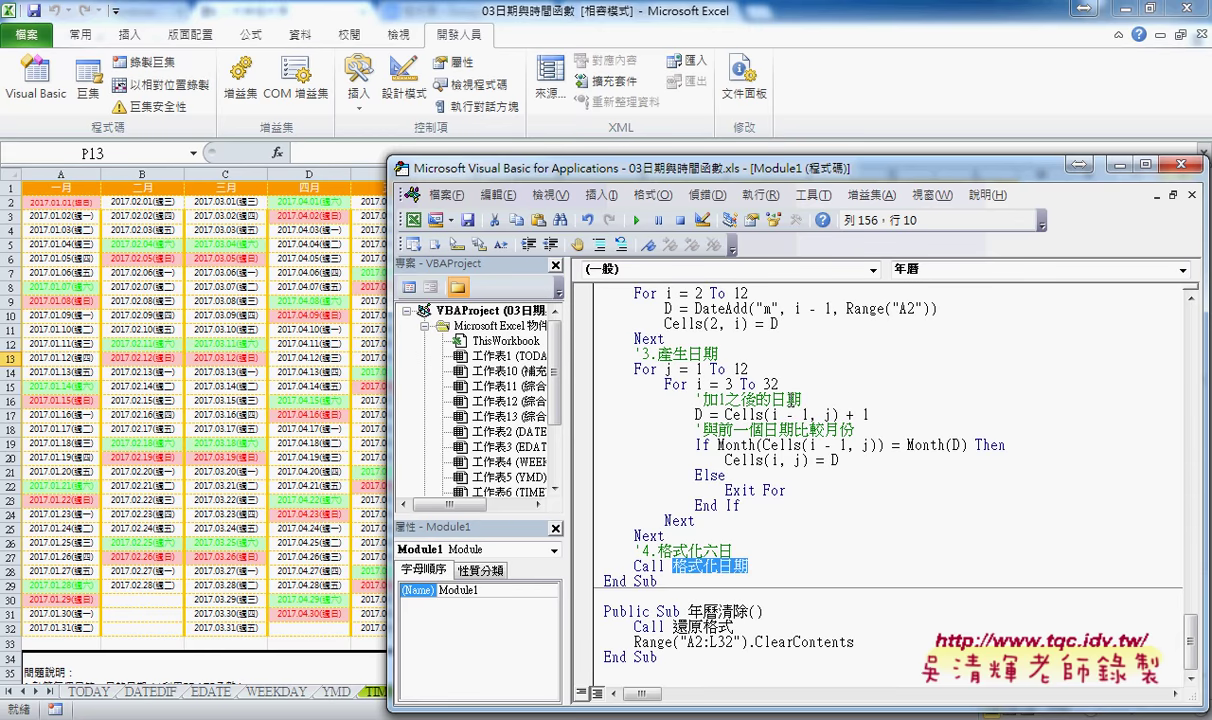
pyautogui.moveTo(1193, 648)
pyautogui.mouseDown()
pyautogui.moveTo(1178, 525)
pyautogui.moveTo(1089, 462)
pyautogui.mouseUp()
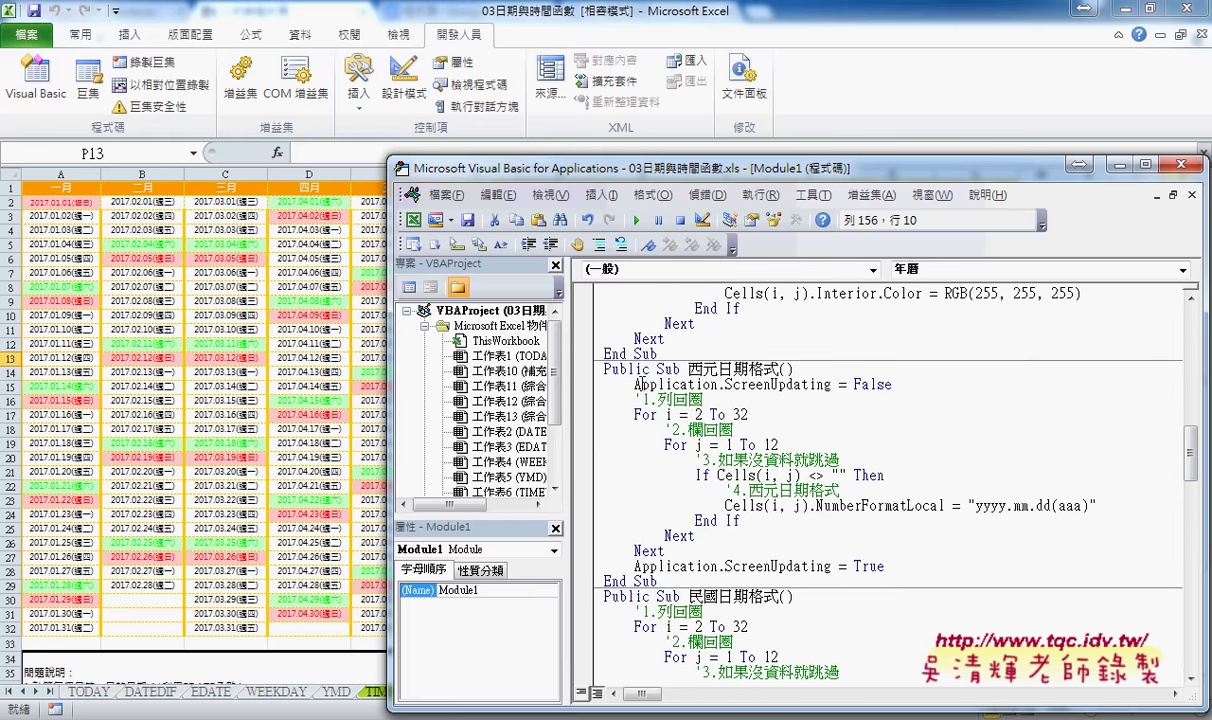
pyautogui.moveTo(577, 365)
pyautogui.mouseDown()
pyautogui.moveTo(704, 617)
pyautogui.moveTo(704, 428)
pyautogui.moveTo(733, 428)
pyautogui.moveTo(675, 521)
pyautogui.mouseUp()
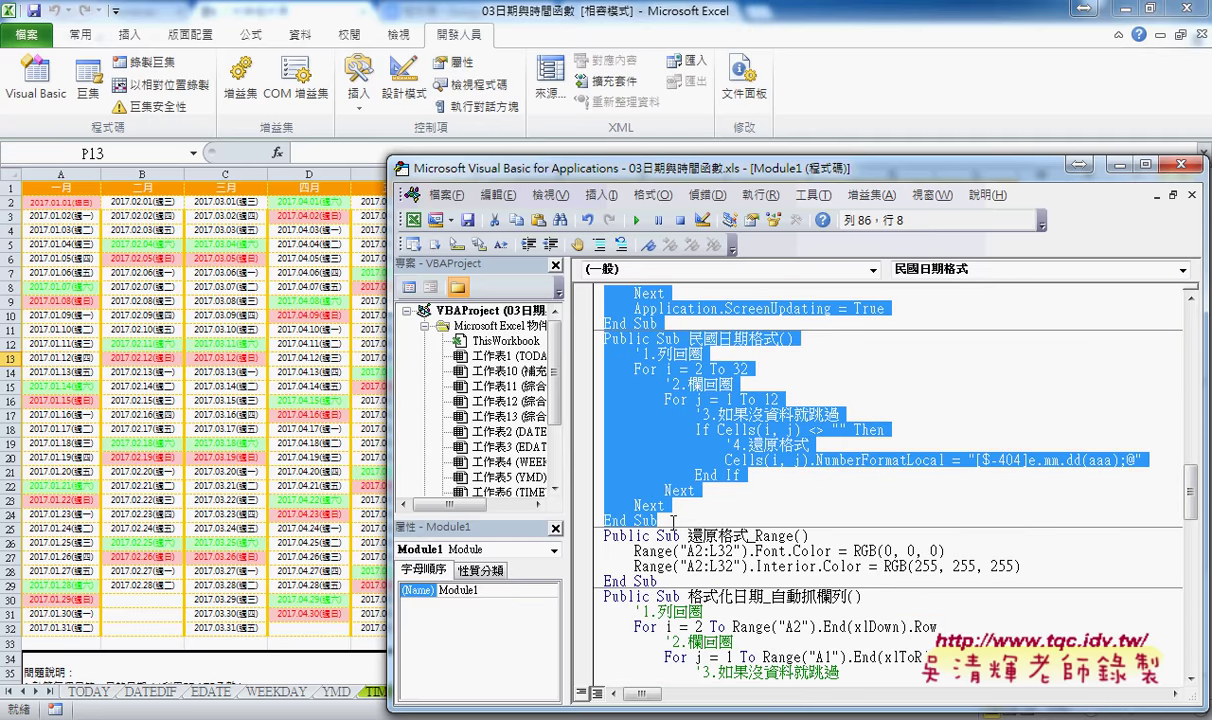
# Step: Paste the date-format procedures below the last End Sub in the 程式碼 document
pyautogui.click(330, 719)
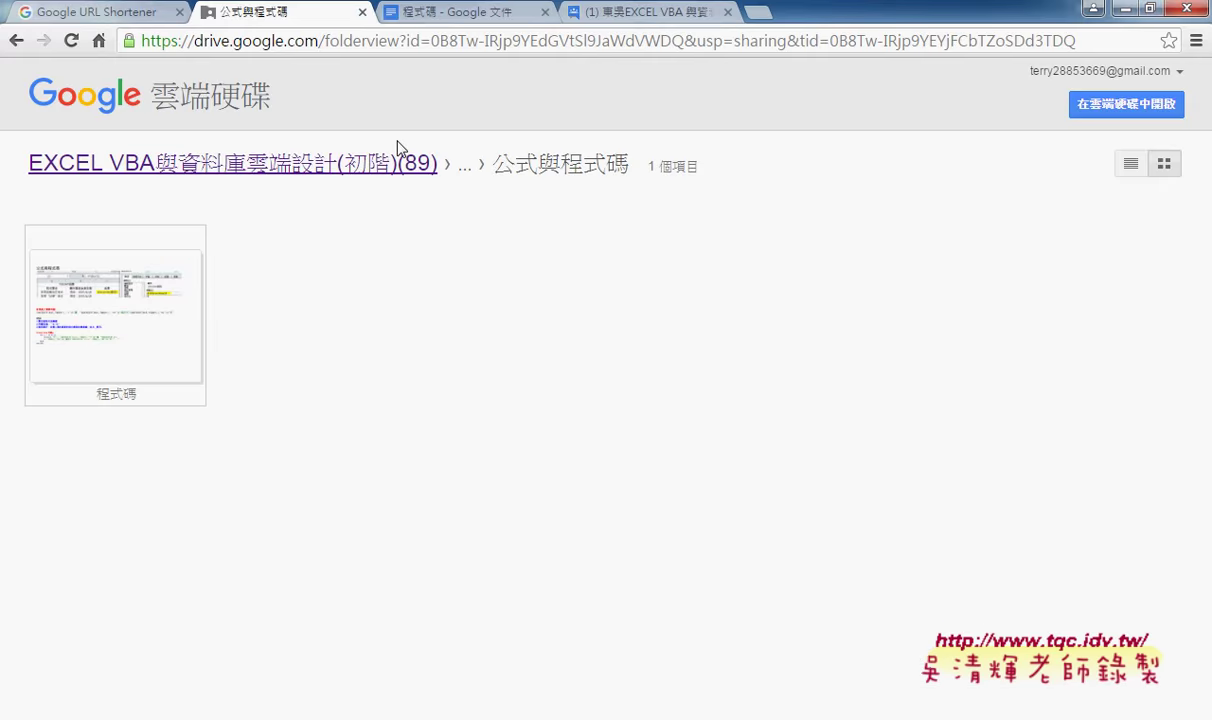
pyautogui.click(478, 12)
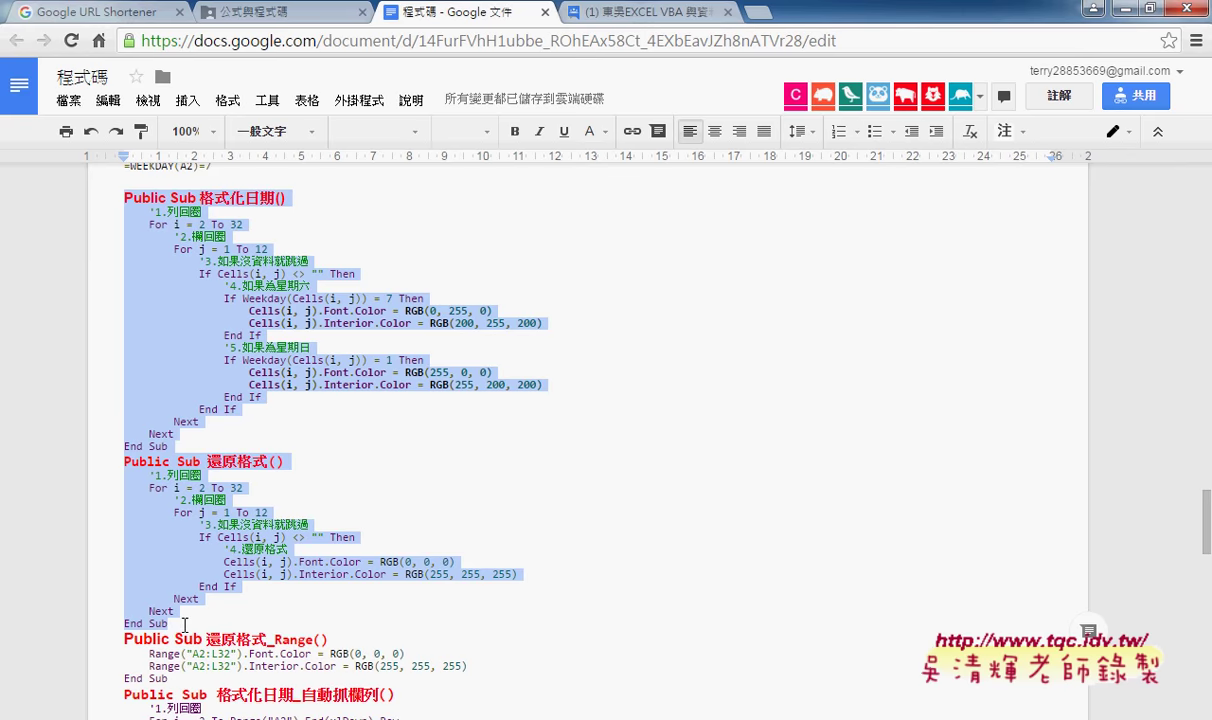
pyautogui.click(184, 625)
pyautogui.press('Return')
pyautogui.press('Return')
pyautogui.write('Public Sub 西元日期格式()     Application.ScreenUpdating = False     \'1.列回圈     For i = 2 To 32         \'2.欄回圈         For j = 1 To 12             \'3.如果沒資料就跳過             If Cells(i, j) <> "" Then                 \'4.西元日期格式                 Cells(i, j).NumberFormatLocal = "yyyy.mm.dd(aaa)"             End If         Next     Next     Application.ScreenUpdating = True End Sub Public Sub 民國日期格式()     \'1.列回圈     For i = 2 To 32         \'2.欄回圈         For j = 1 To 12             \'3.如果沒資料就跳過             If Cells(i, j) <> "" Then                 \'4.還原格式                 Cells(i, j).NumberFormatLocal = "[$-404]e.mm.dd(aaa);@"             End If         Next     Next End Sub')
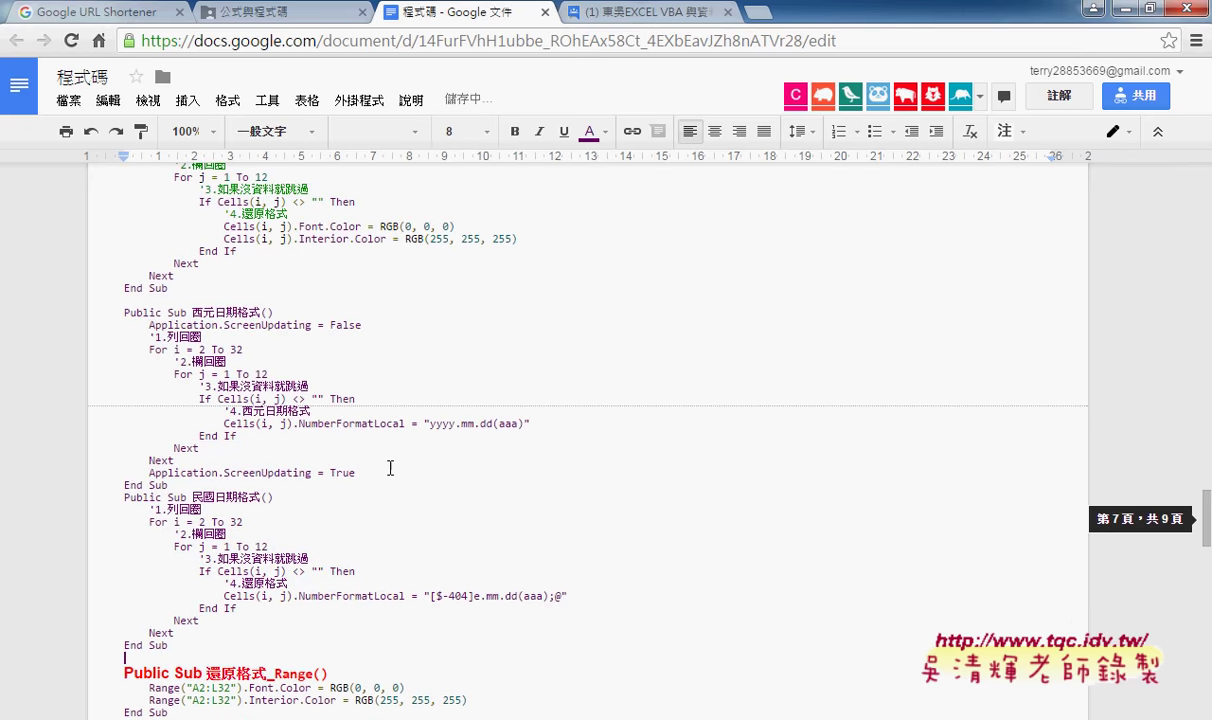
# Step: Set the 西元日期格式 and 民國日期格式 header lines to font size 12
pyautogui.moveTo(140, 298); pyautogui.dragTo(308, 312)
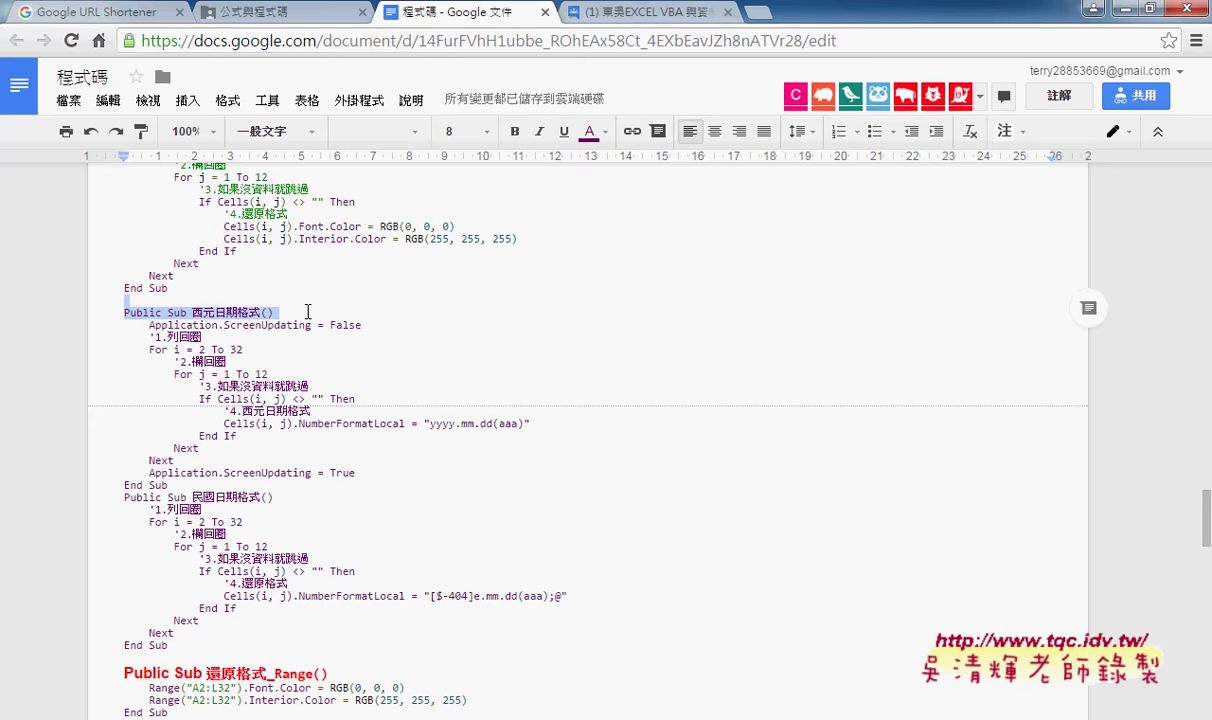
pyautogui.click(455, 131)
pyautogui.click(450, 251)
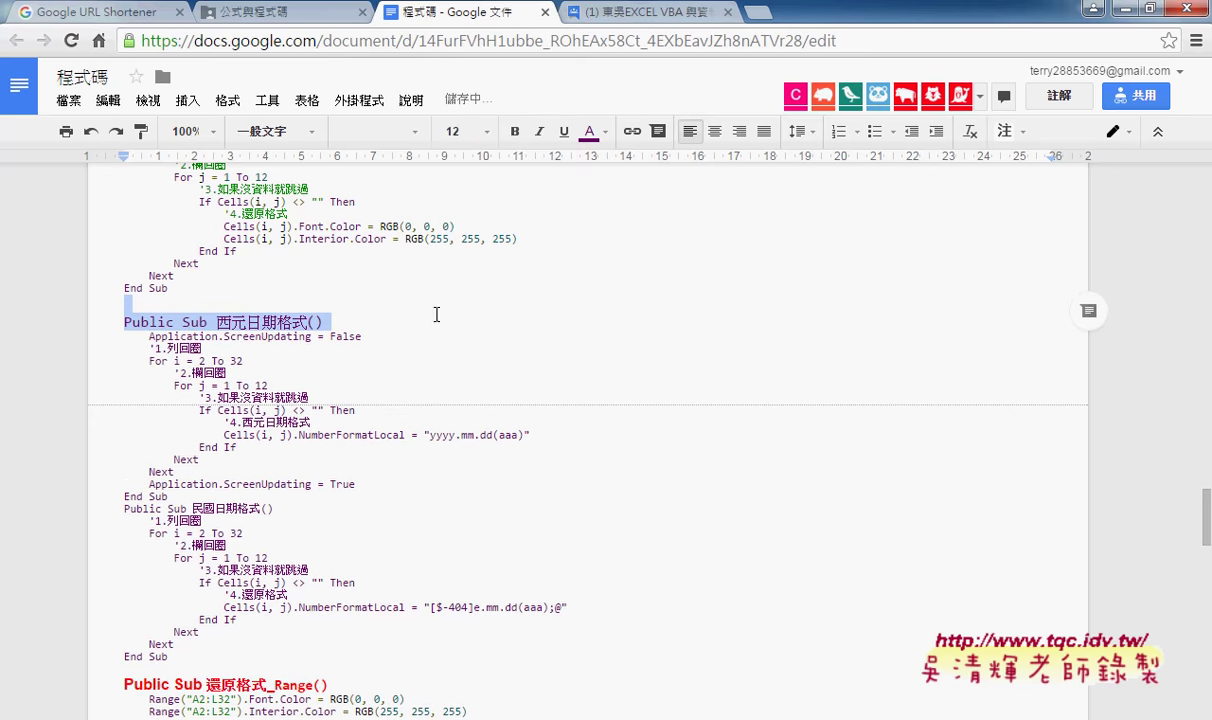
pyautogui.moveTo(272, 508); pyautogui.dragTo(92, 506)
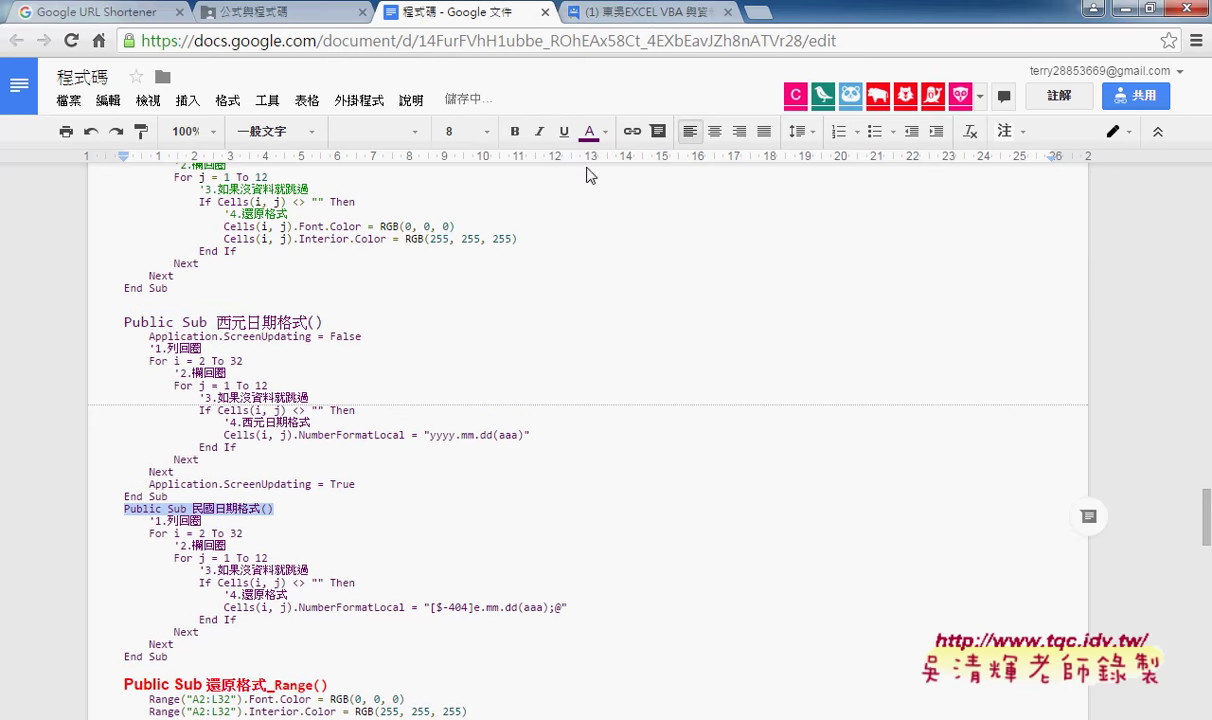
pyautogui.click(455, 131)
pyautogui.click(455, 257)
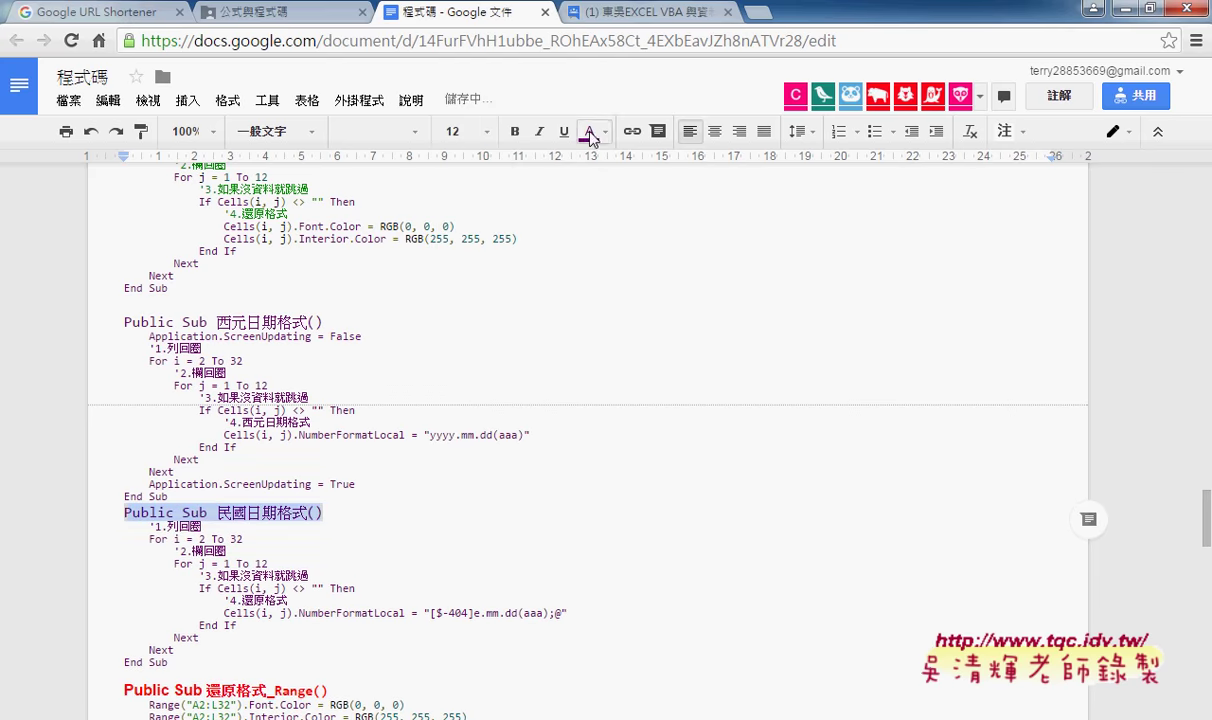
# Step: Make both Public Sub header lines red and bold
pyautogui.click(590, 133)
pyautogui.click(584, 243)
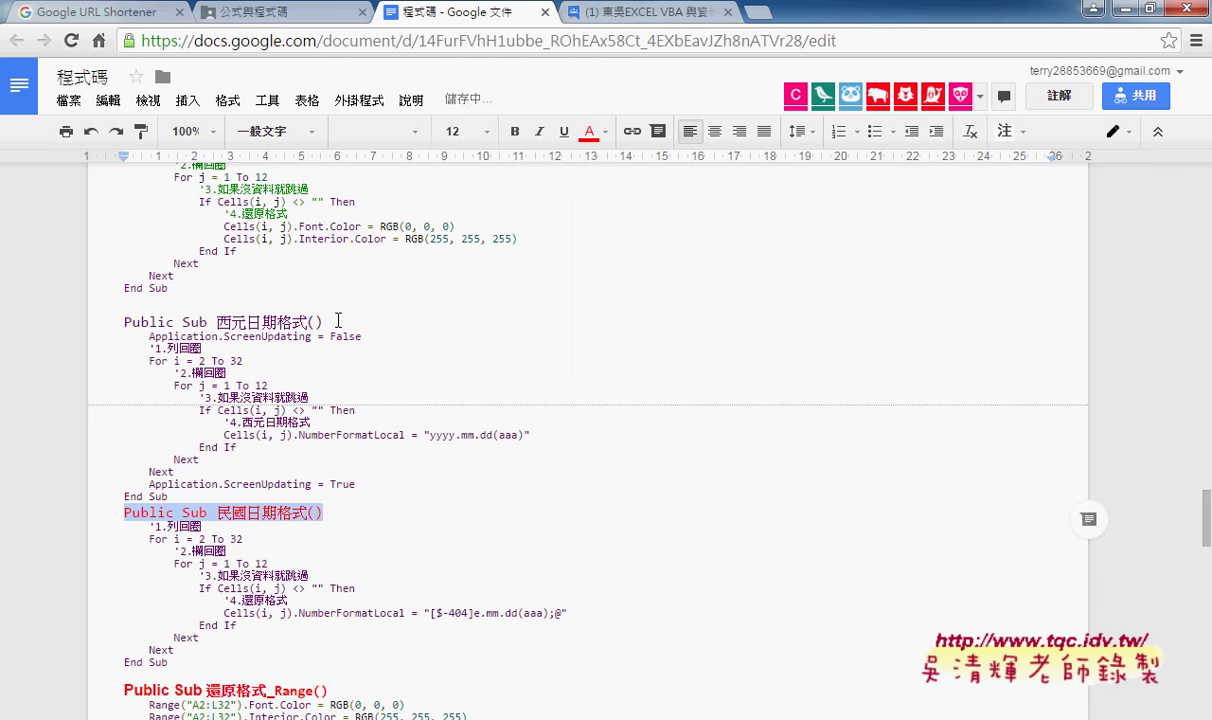
pyautogui.moveTo(338, 320); pyautogui.dragTo(112, 320)
pyautogui.click(590, 133)
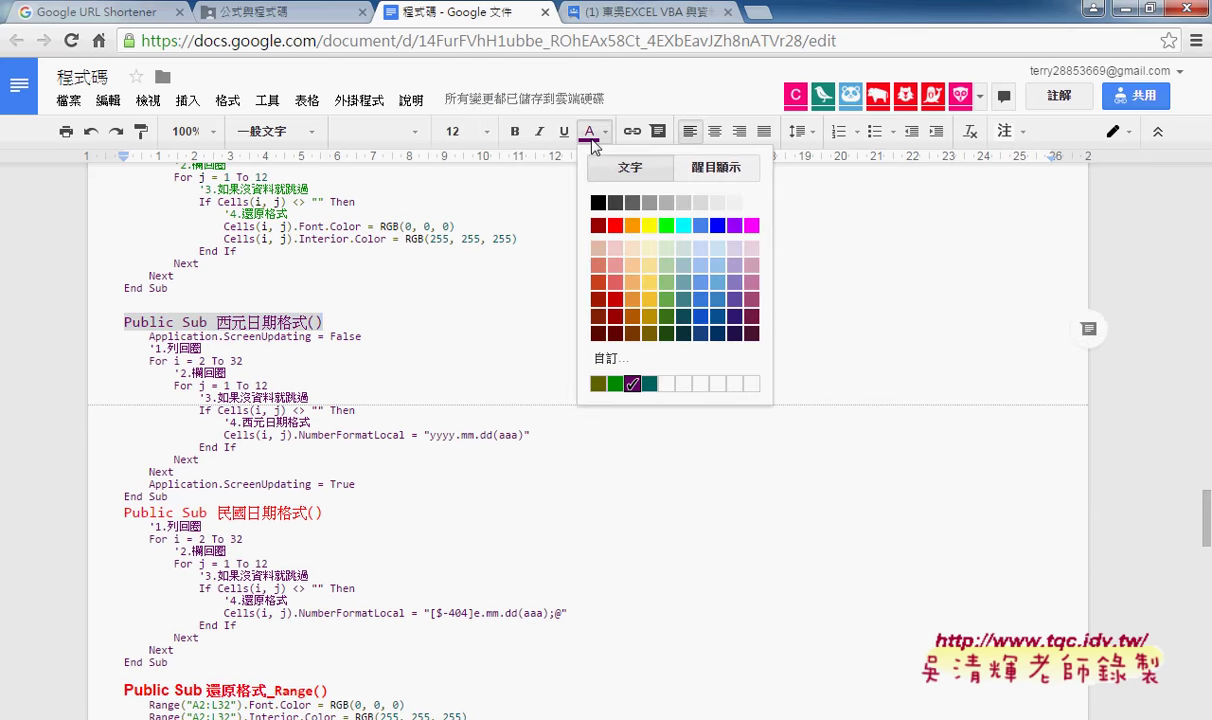
pyautogui.click(615, 225)
pyautogui.click(514, 131)
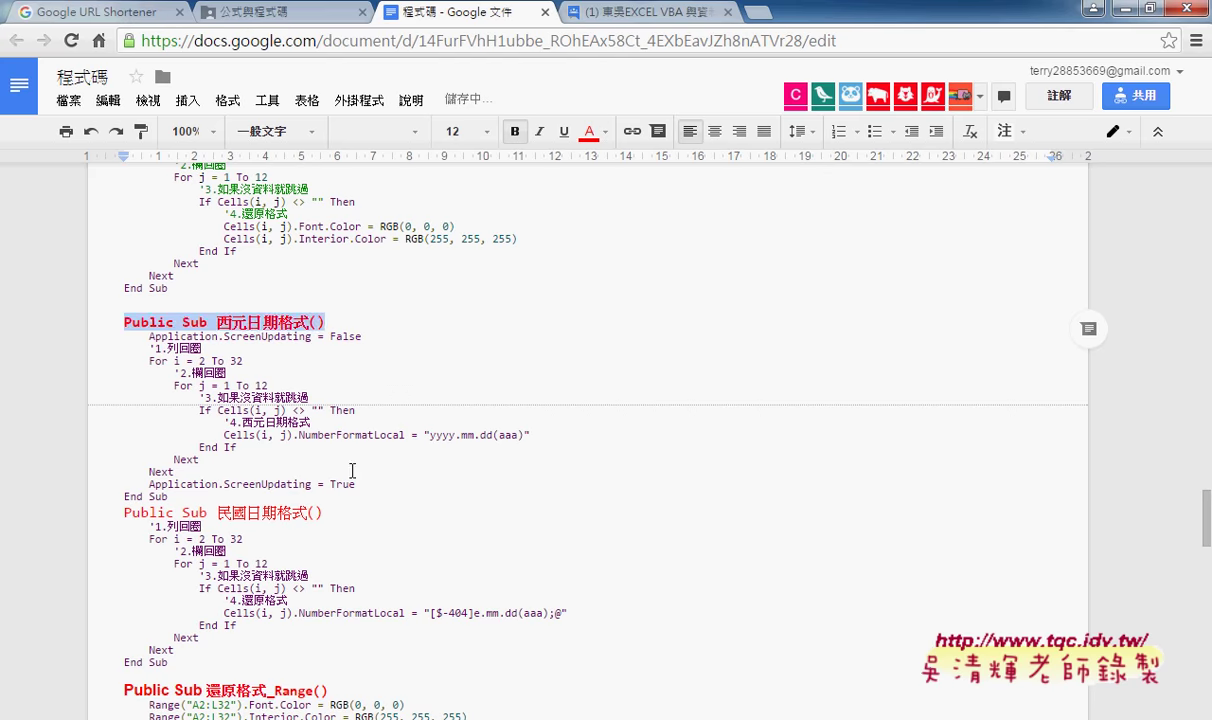
pyautogui.moveTo(328, 513); pyautogui.dragTo(110, 513)
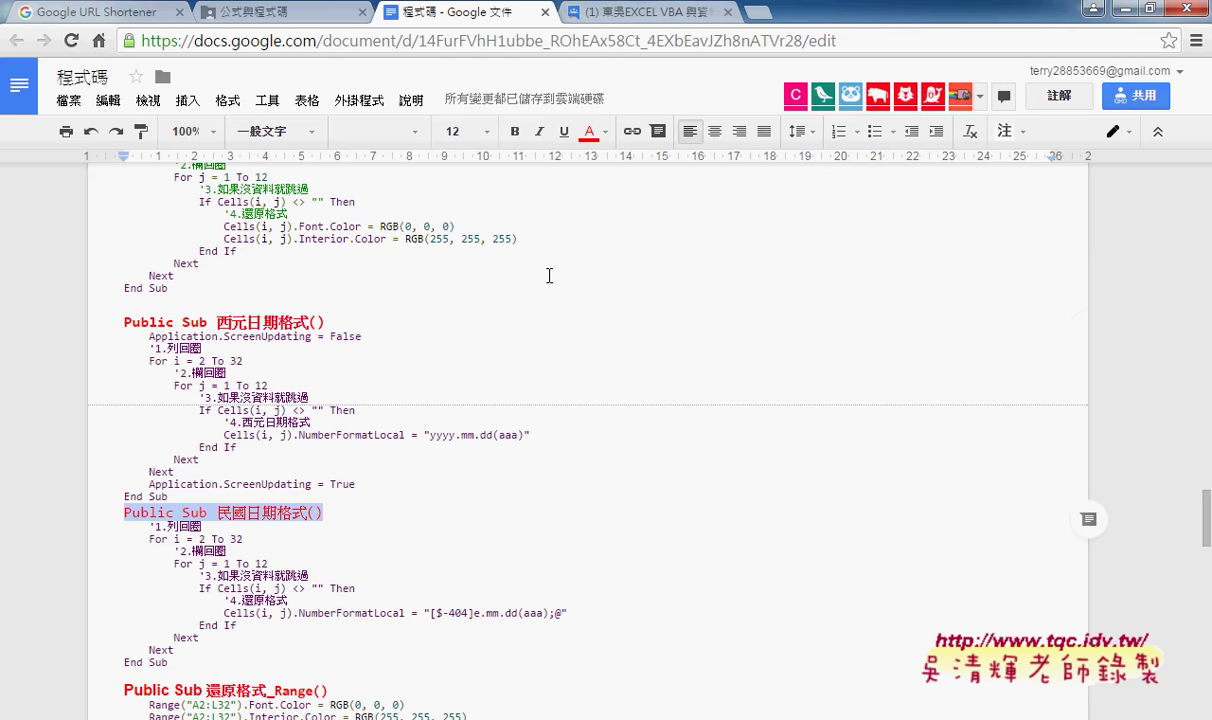
pyautogui.click(514, 131)
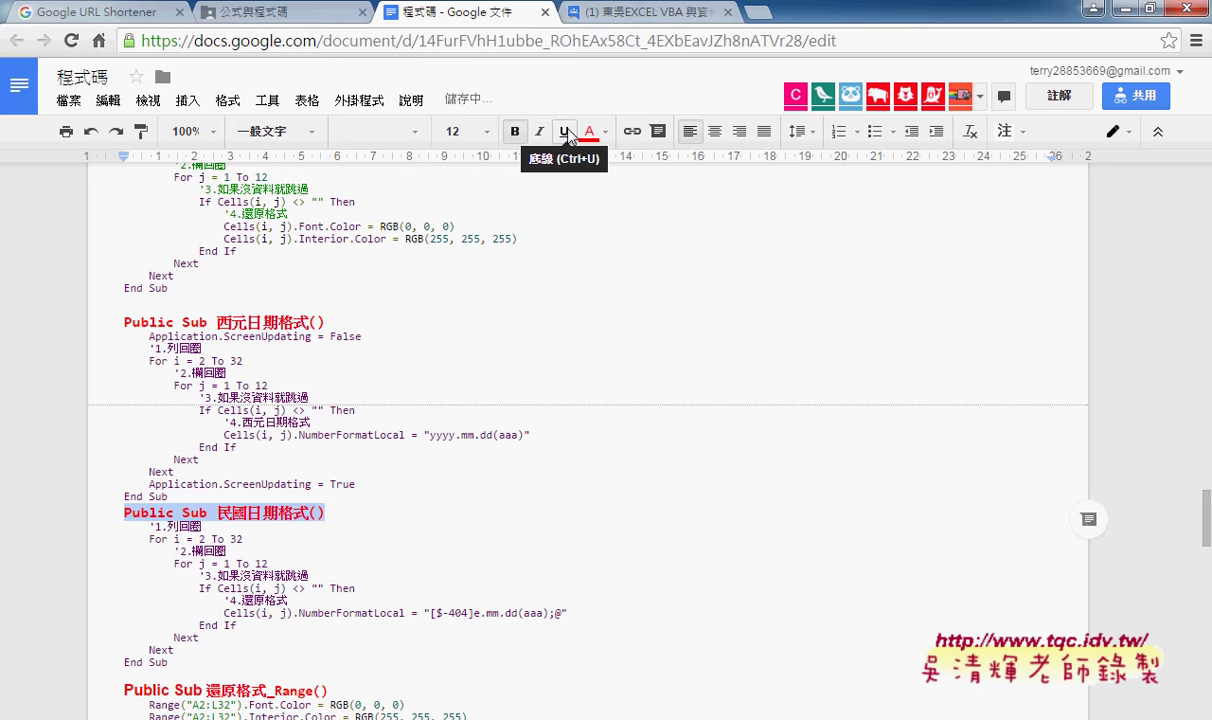